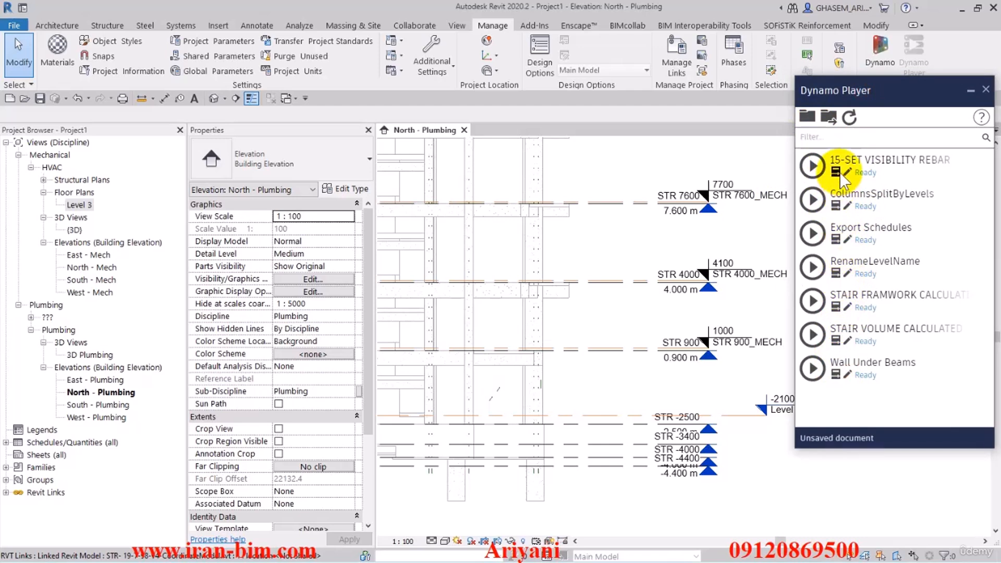
Step: Check the editable inputs of the RenameLevelName script and open its graph for editing in Dynamo
click(836, 274)
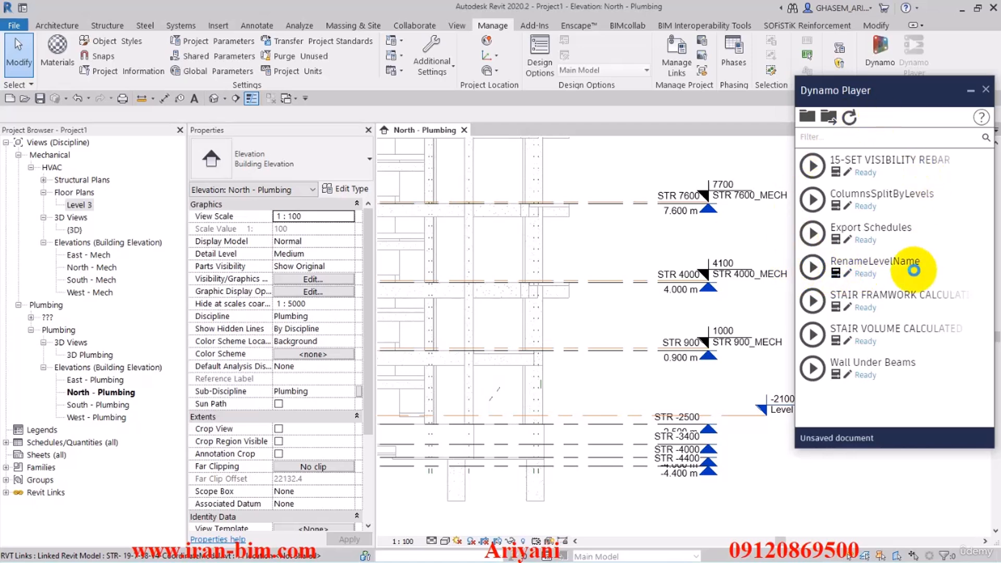
click(836, 274)
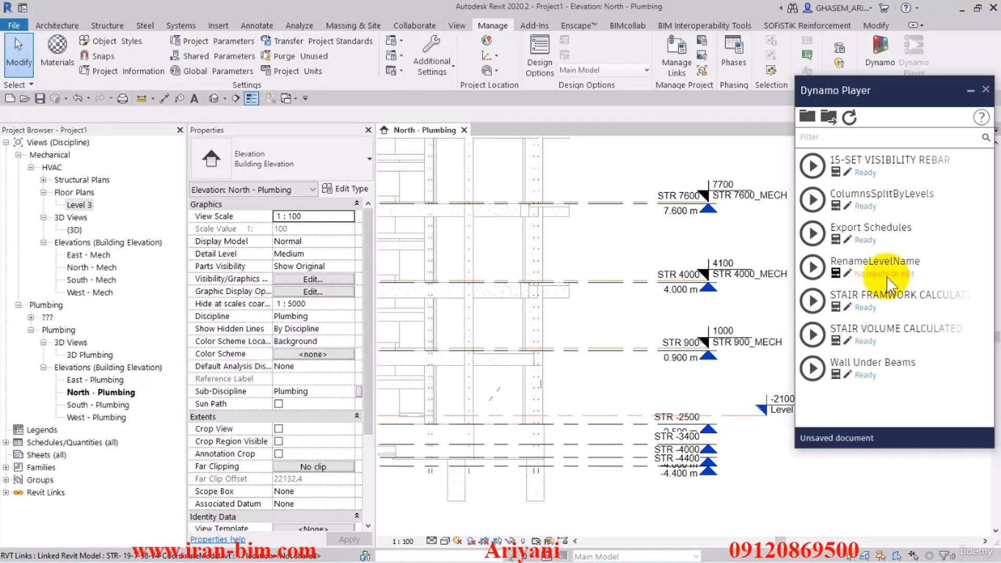
click(848, 273)
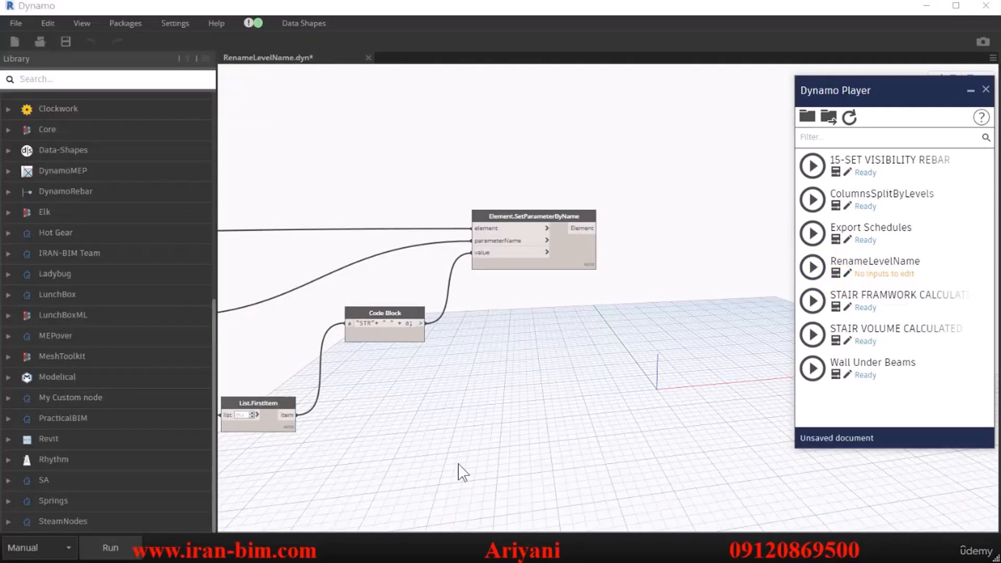
Step: Examine the RenameLevelName graph from the Categories node through to the Code Block and Element.SetParameterByName nodes
scroll(561, 326, down, 7)
middle_drag(365, 290, 532, 281)
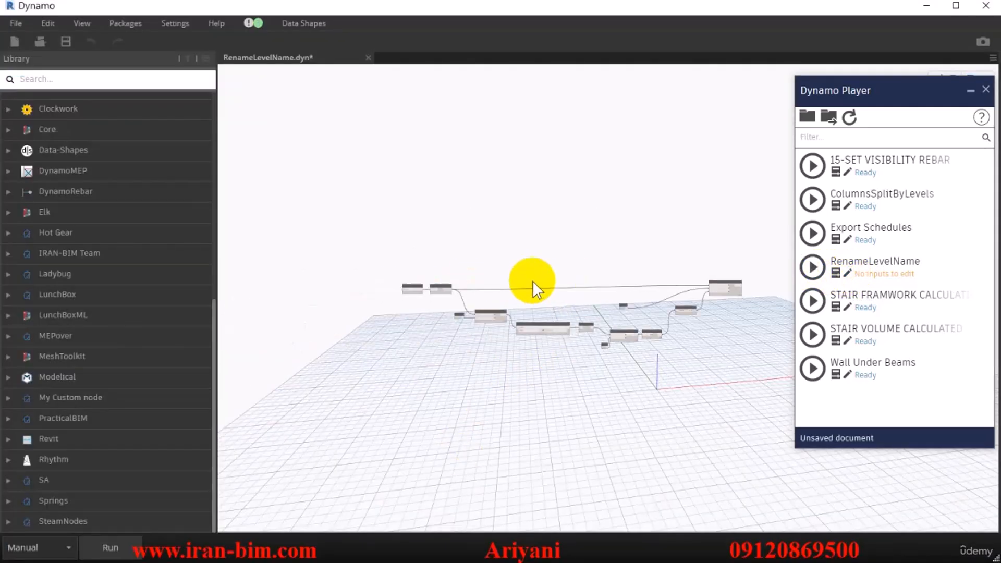
scroll(405, 290, up, 5)
scroll(405, 289, up, 5)
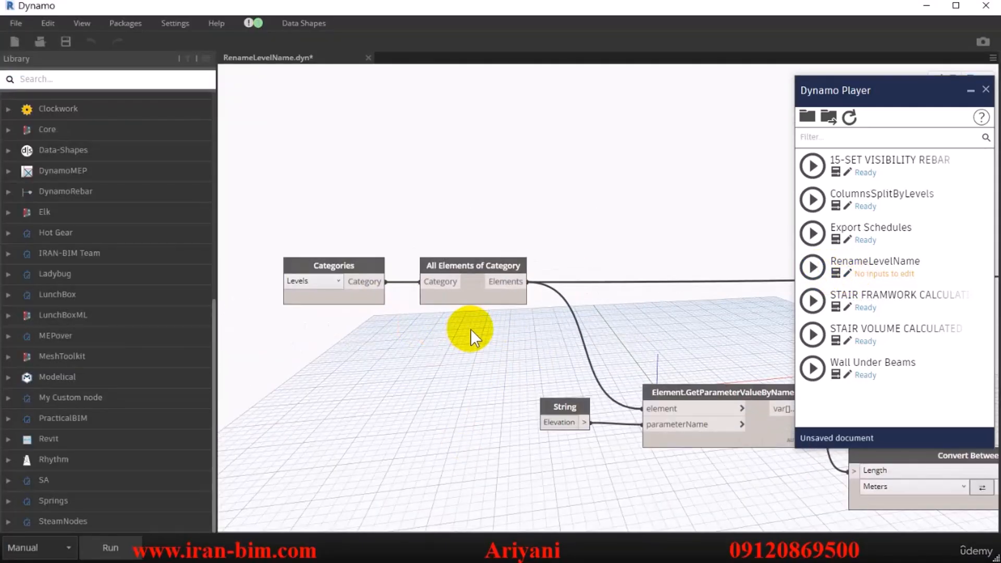
middle_drag(435, 322, 20, 298)
middle_drag(687, 278, 126, 225)
middle_drag(709, 347, 629, 336)
scroll(636, 336, up, 2)
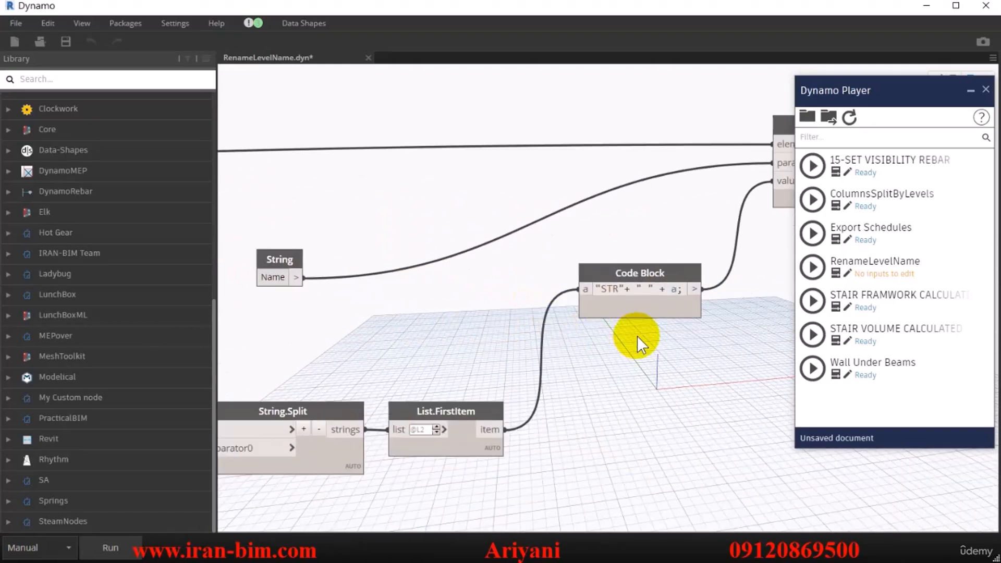
scroll(437, 336, down, 3)
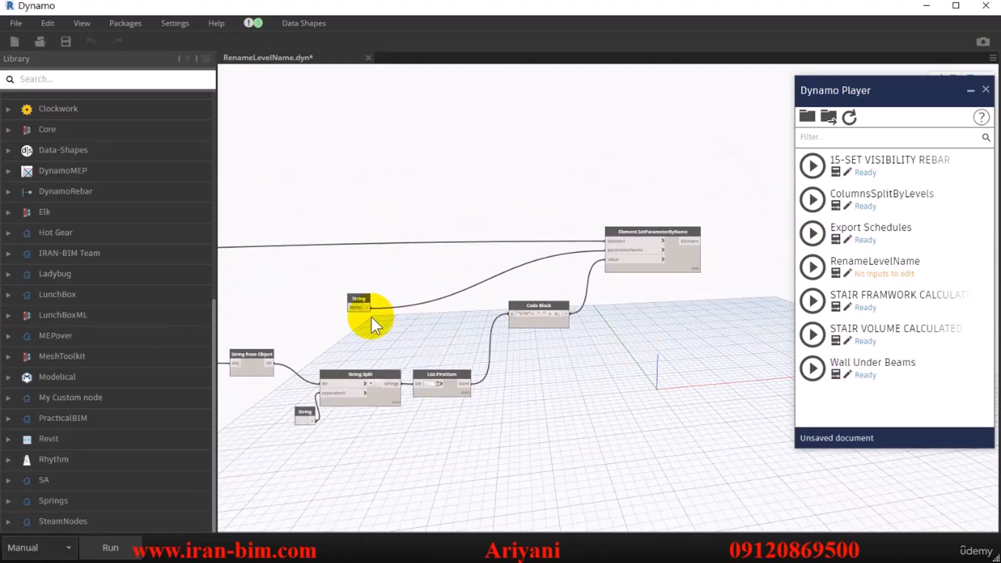
Step: Mark the Categories node that is set to Levels as an input of the script
middle_drag(225, 316, 907, 335)
scroll(414, 290, up, 3)
scroll(407, 295, up, 1)
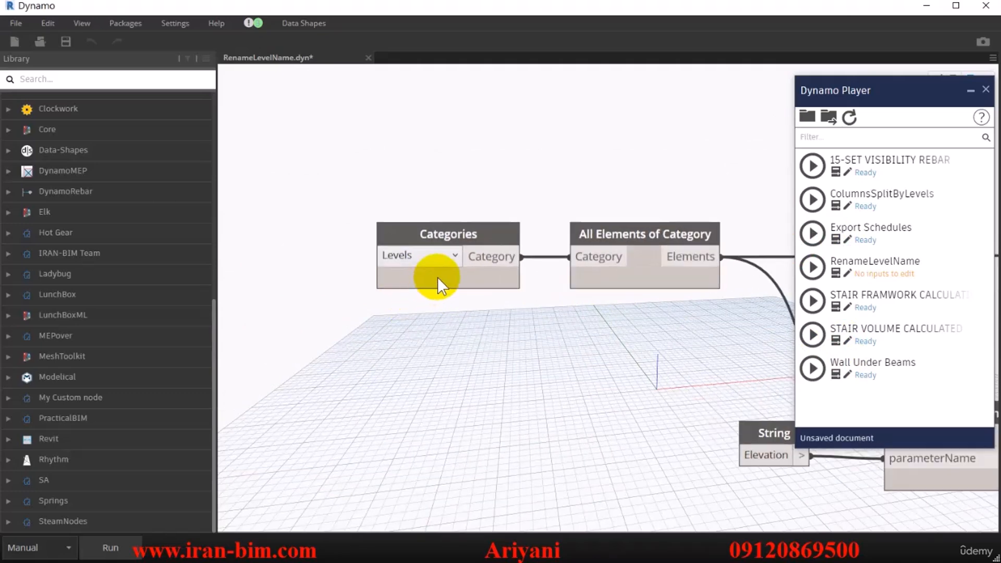
right_click(437, 277)
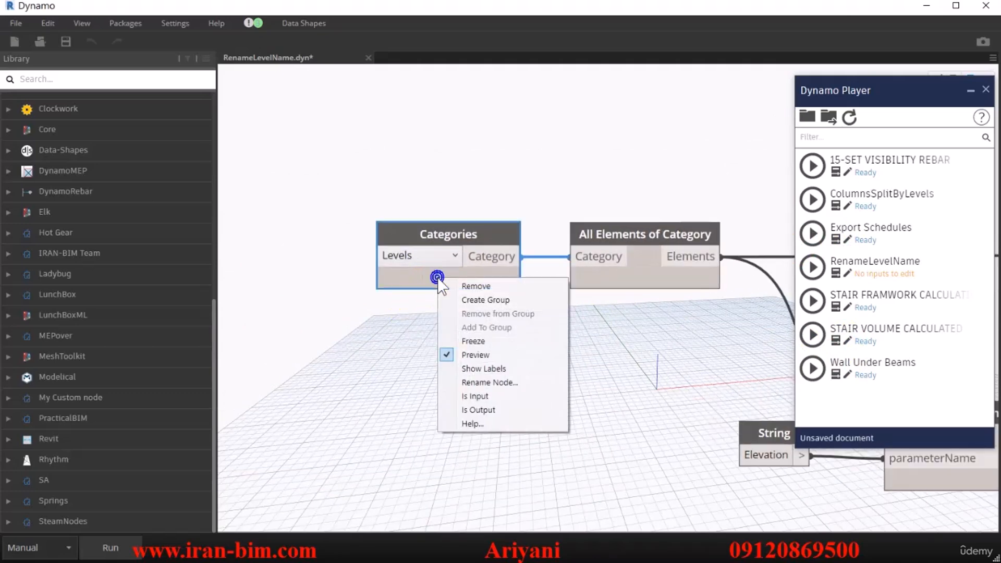
click(478, 397)
scroll(458, 330, down, 3)
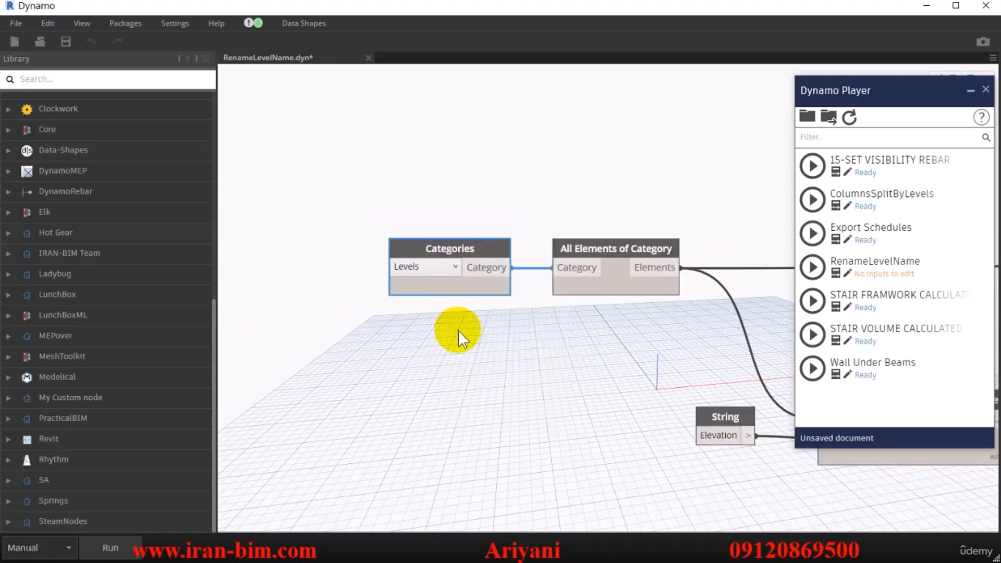
Step: Mark the String node containing "Elevation" as an input of the script
scroll(398, 347, up, 4)
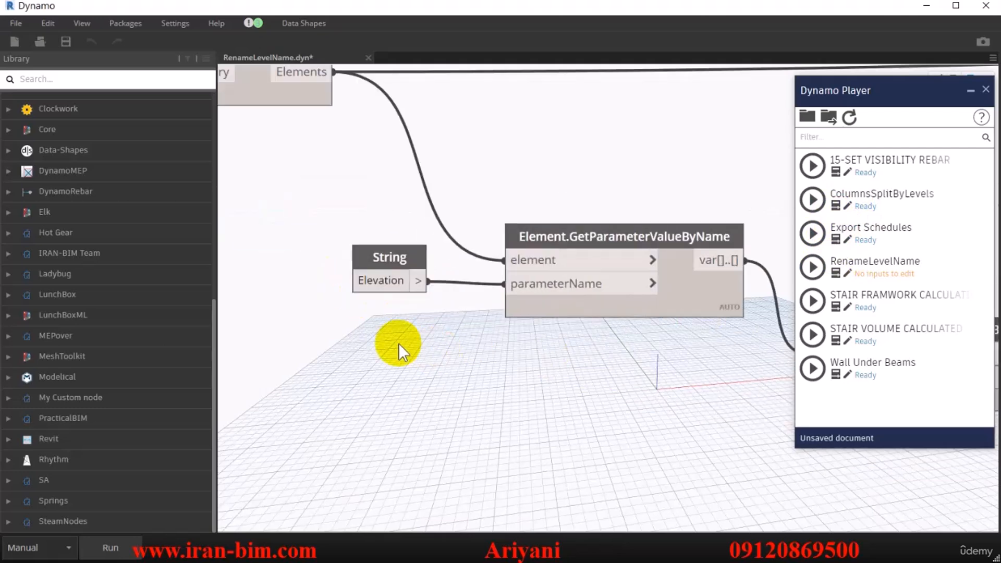
click(494, 285)
right_click(494, 285)
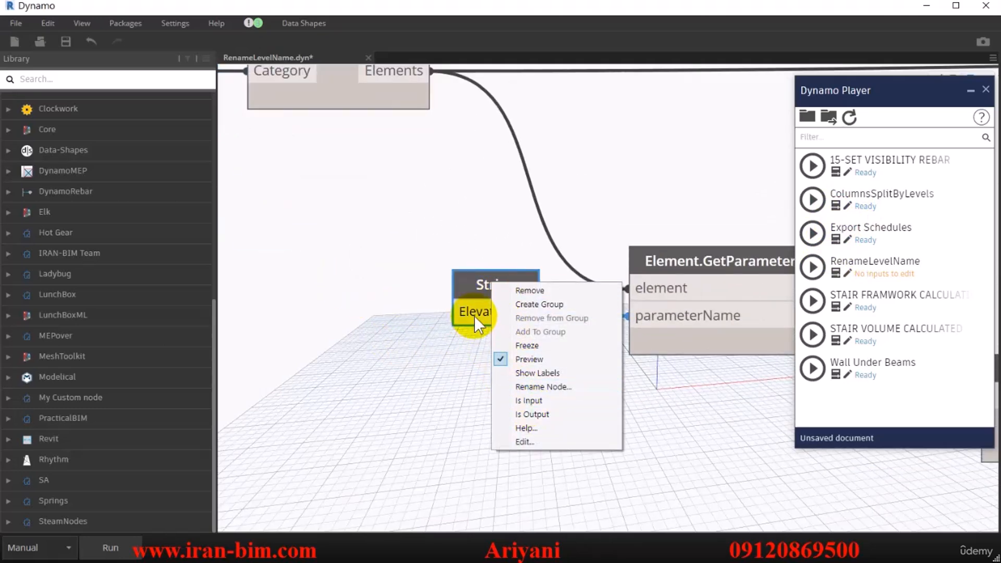
click(531, 398)
Step: Rename the Categories node as "دسته"
scroll(555, 378, down, 5)
scroll(322, 260, up, 5)
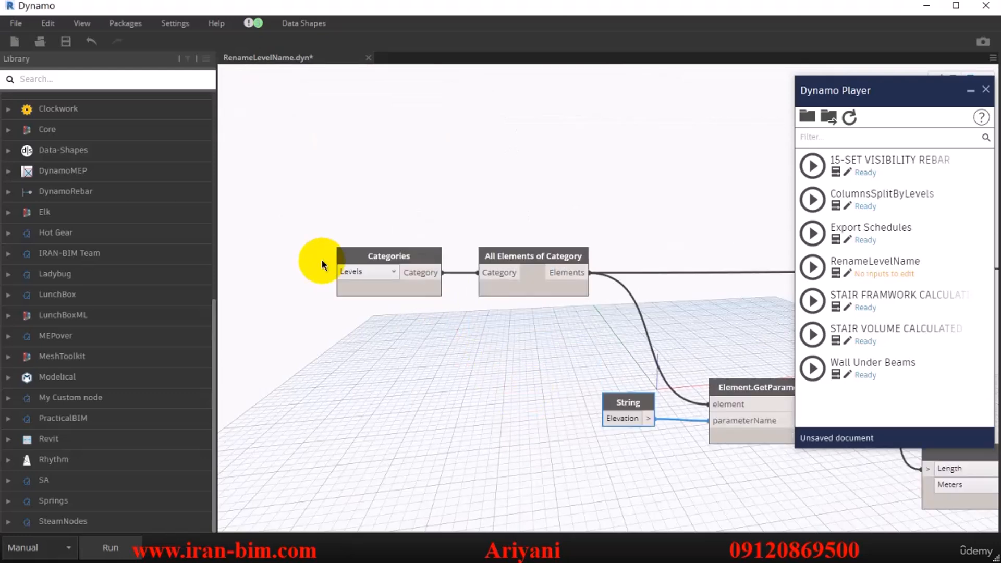
double_click(408, 259)
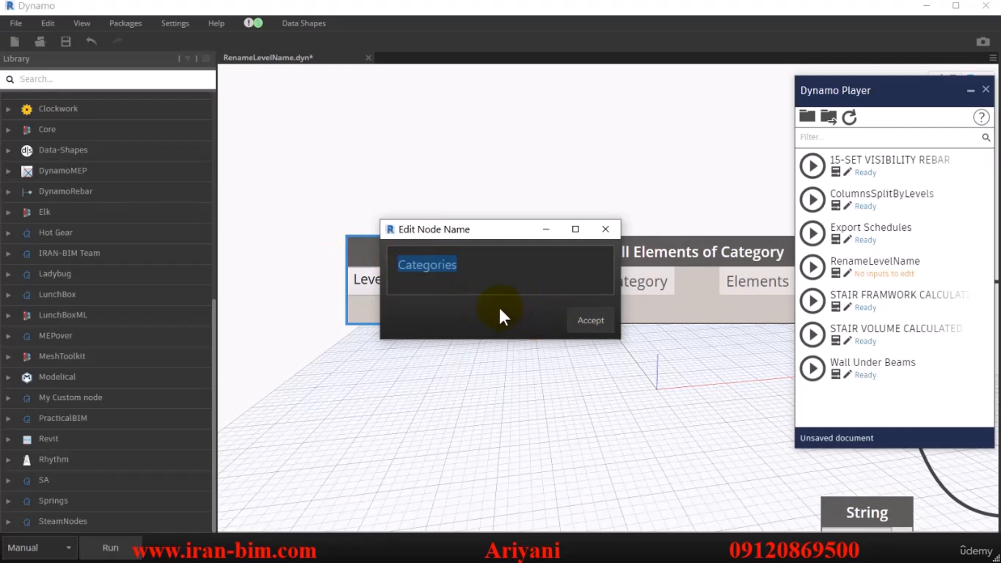
text(NSII)
key(BackSpace)
key(BackSpace)
key(BackSpace)
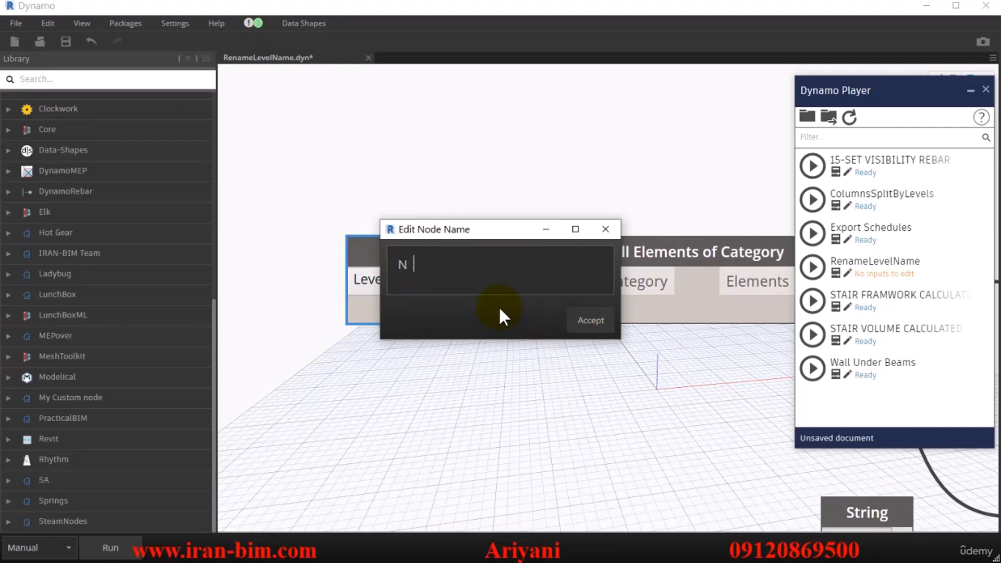
key(BackSpace)
text(دسته)
click(588, 320)
Step: Rename the String node containing "Elevation" as "پارامتر ورودی"
scroll(577, 314, down, 5)
scroll(476, 336, up, 8)
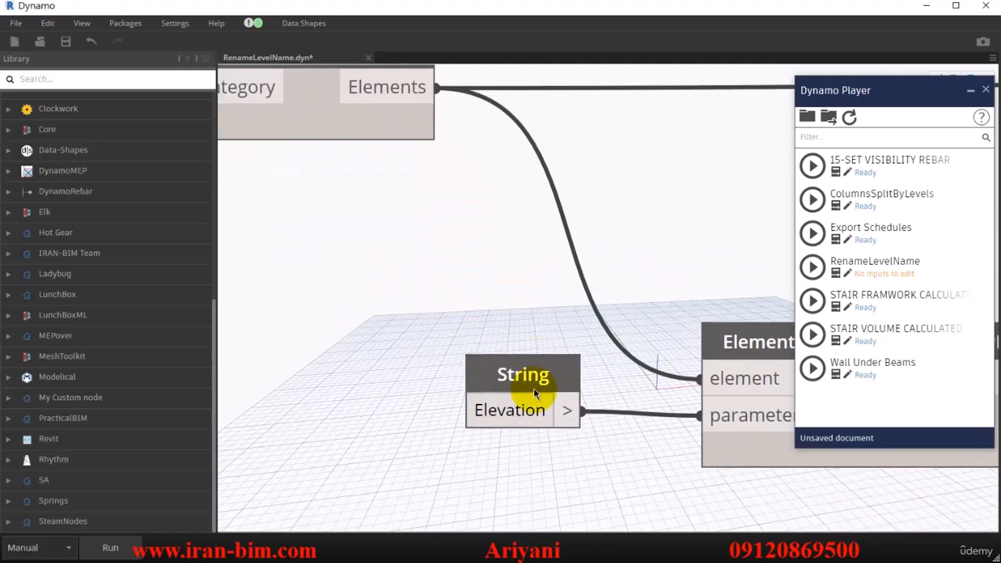
double_click(534, 389)
text(ل)
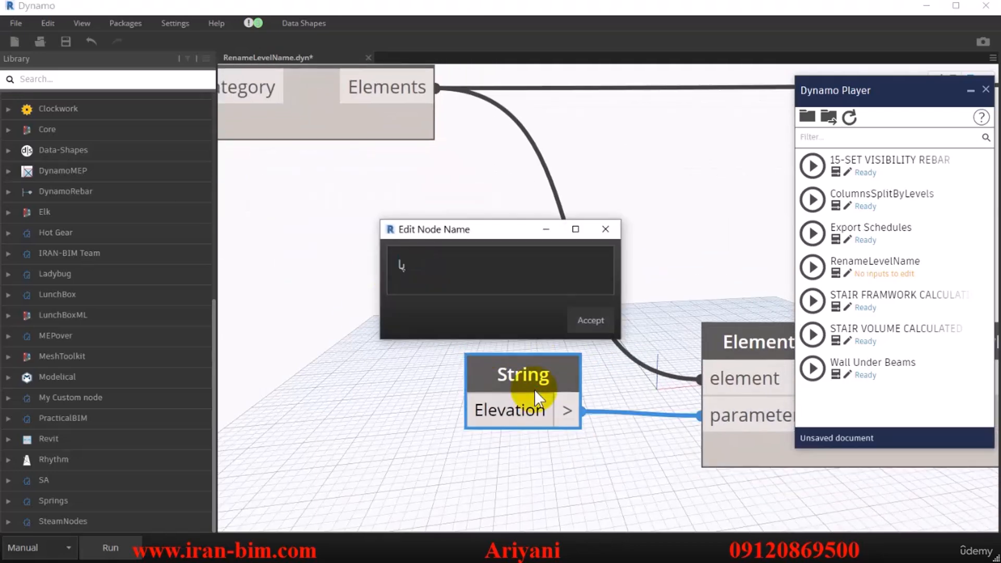
text(ارامتر ورودی)
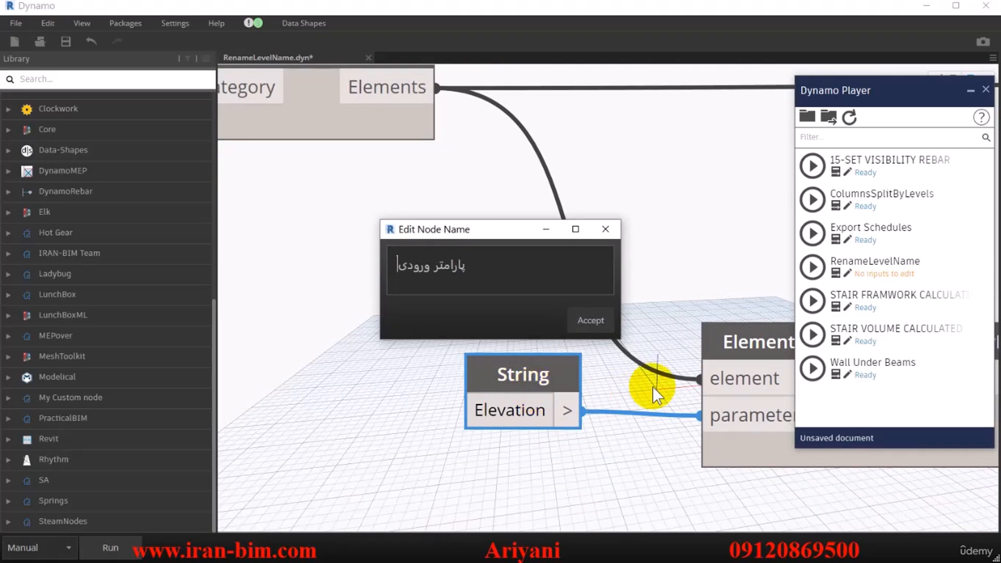
click(588, 320)
Step: Move the String node containing "Name" close to the parameterName port of the Element.SetParameterByName node
scroll(404, 323, down, 5)
scroll(424, 311, up, 3)
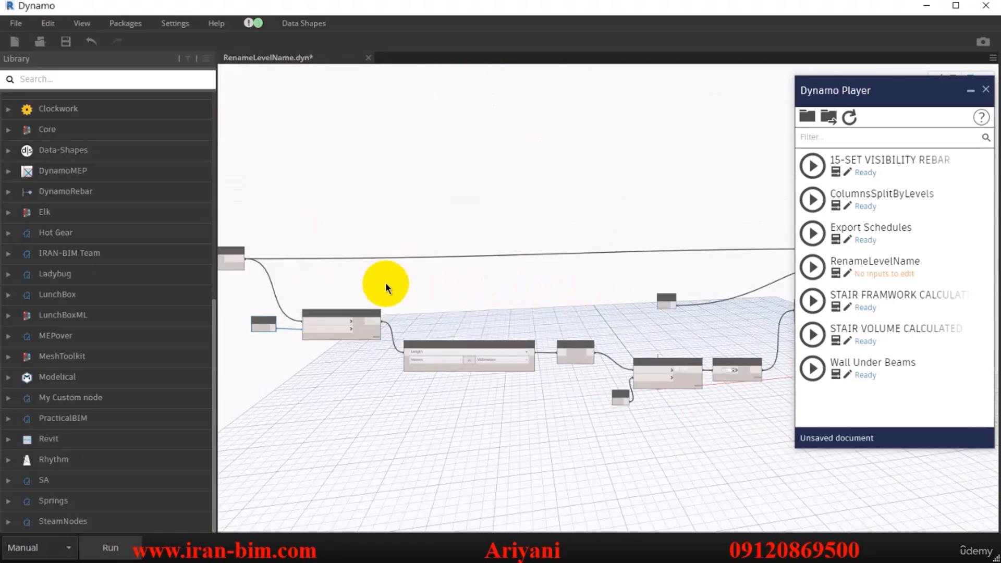
scroll(578, 349, up, 3)
middle_drag(536, 337, 449, 333)
middle_drag(751, 321, 528, 319)
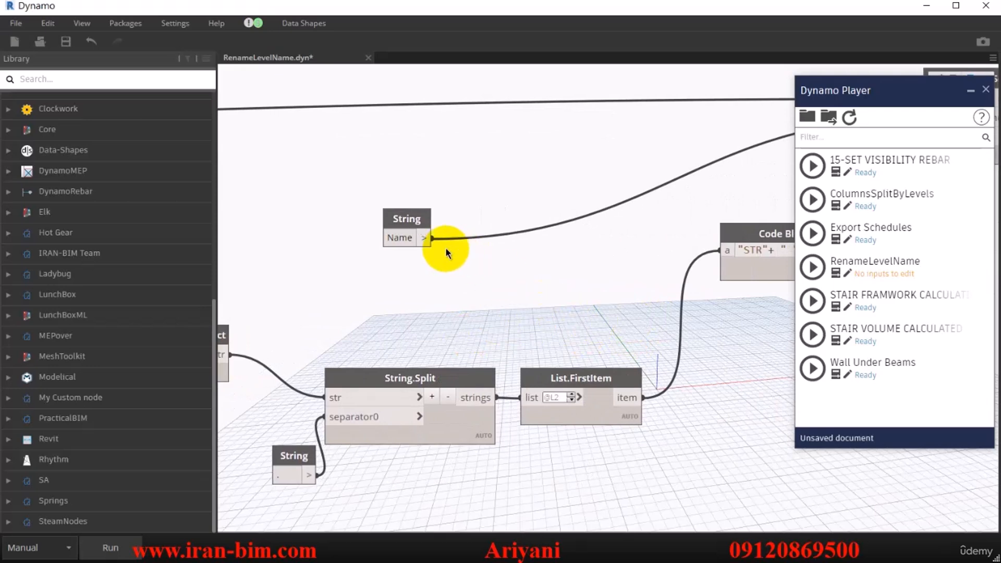
middle_drag(436, 241, 359, 352)
drag(335, 328, 708, 266)
middle_drag(699, 265, 482, 267)
scroll(489, 267, up, 2)
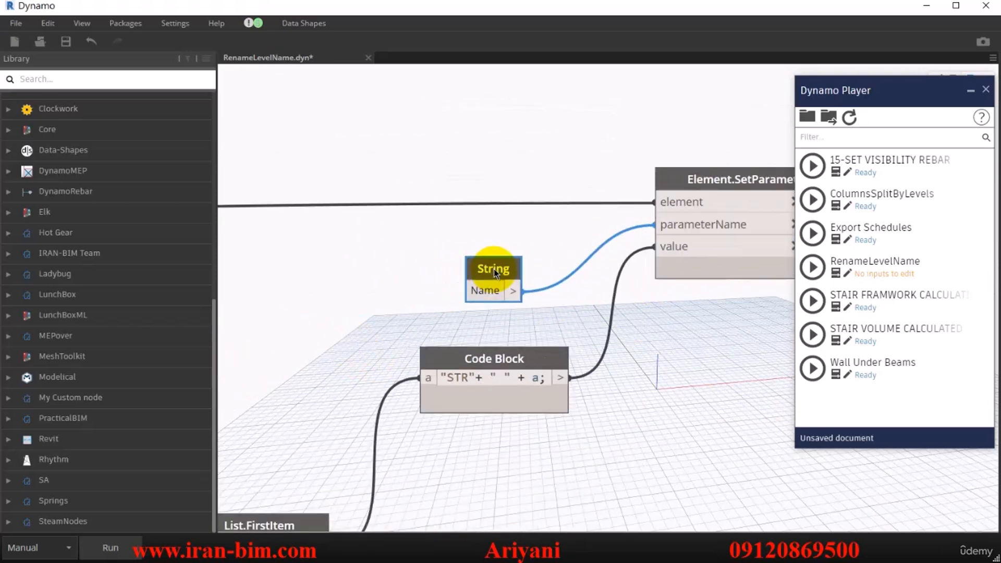
drag(513, 266, 568, 237)
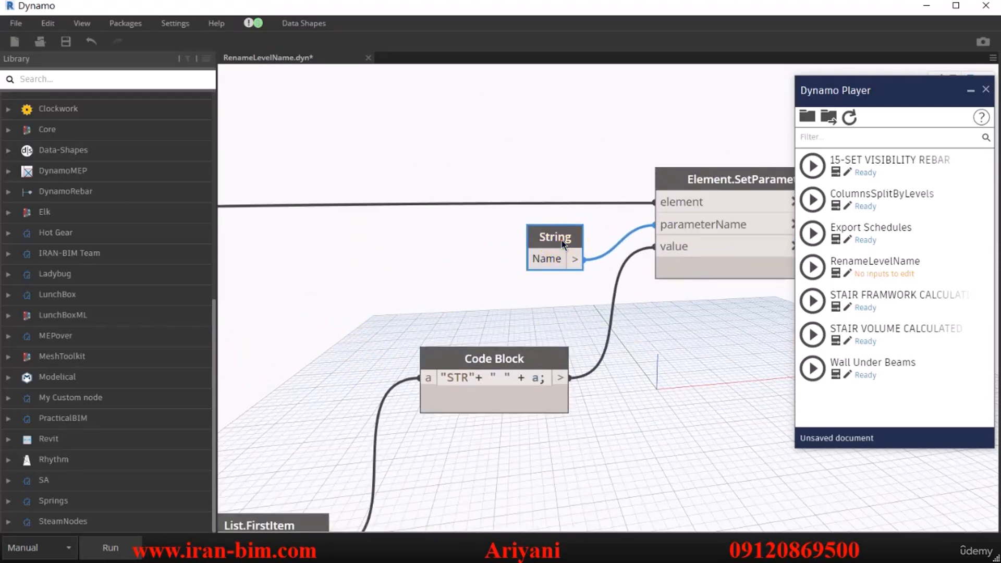
Step: Rename the String node containing "Name" as "پارامتر خروجی"
double_click(561, 240)
text(پ)
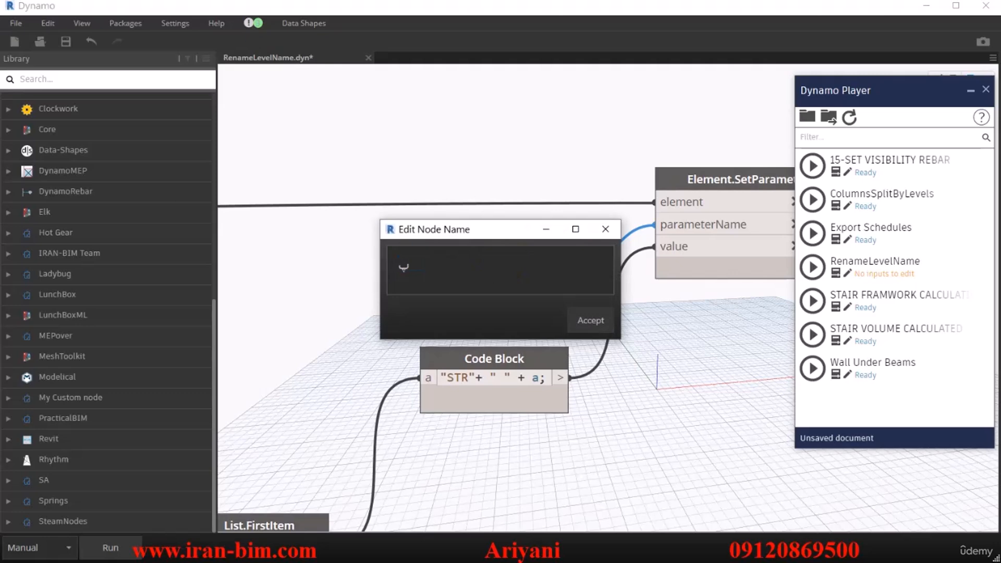
text(ارامتر خروجی)
click(600, 313)
Step: Replace the "STR" text in the Code Block with the variable NAME, giving NAME+ " " + a;
middle_drag(479, 382, 530, 309)
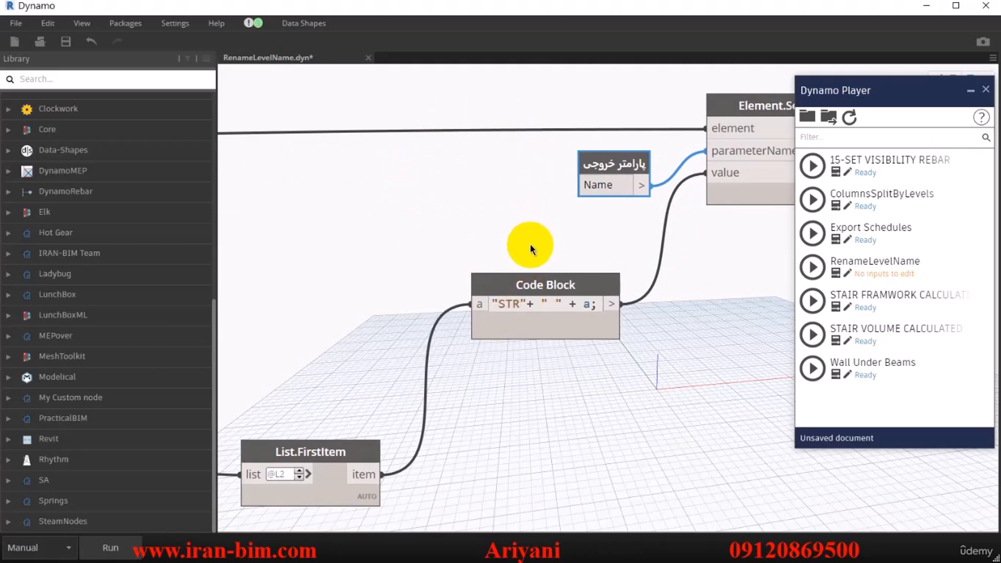
click(509, 303)
double_click(501, 304)
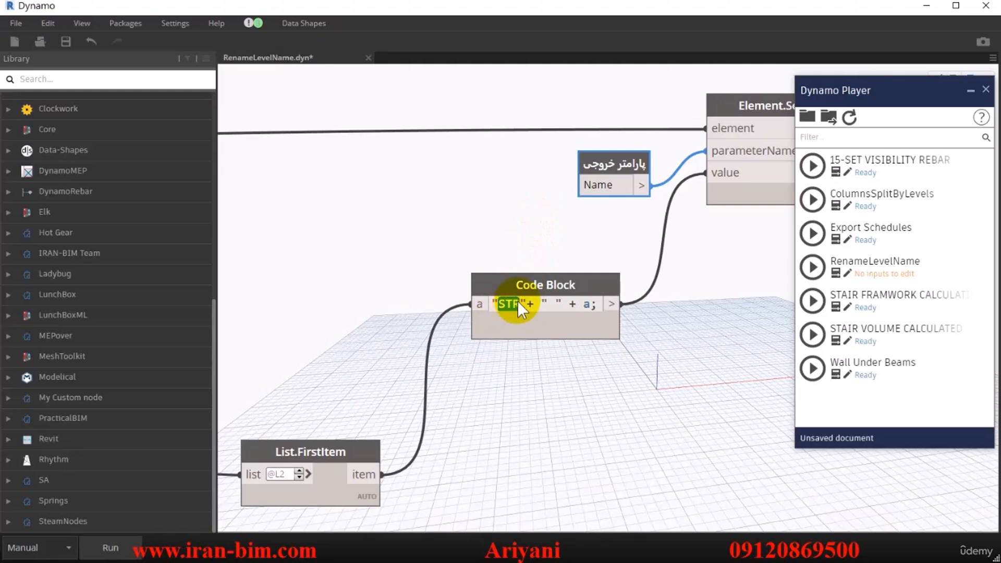
drag(526, 303, 491, 304)
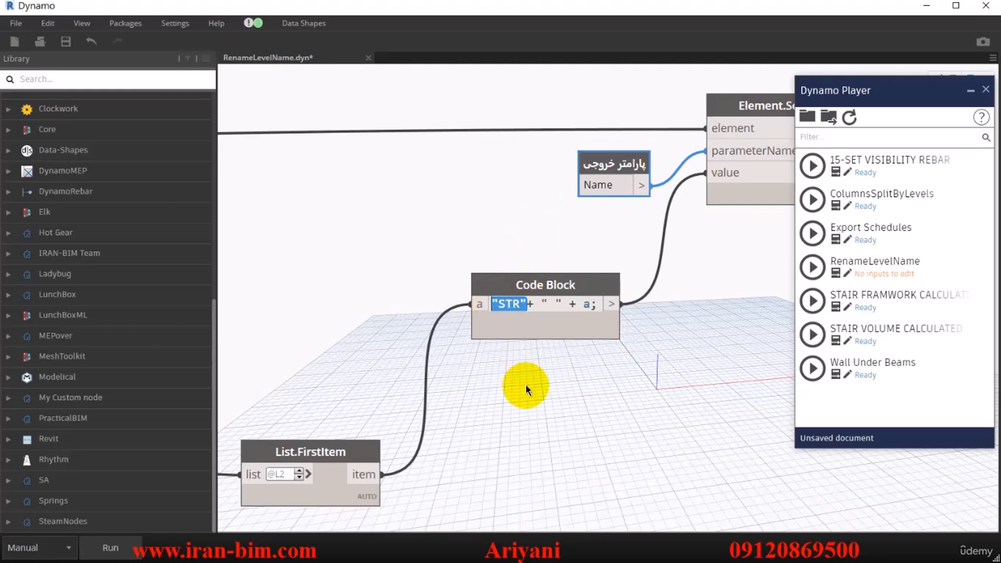
text(NAME)
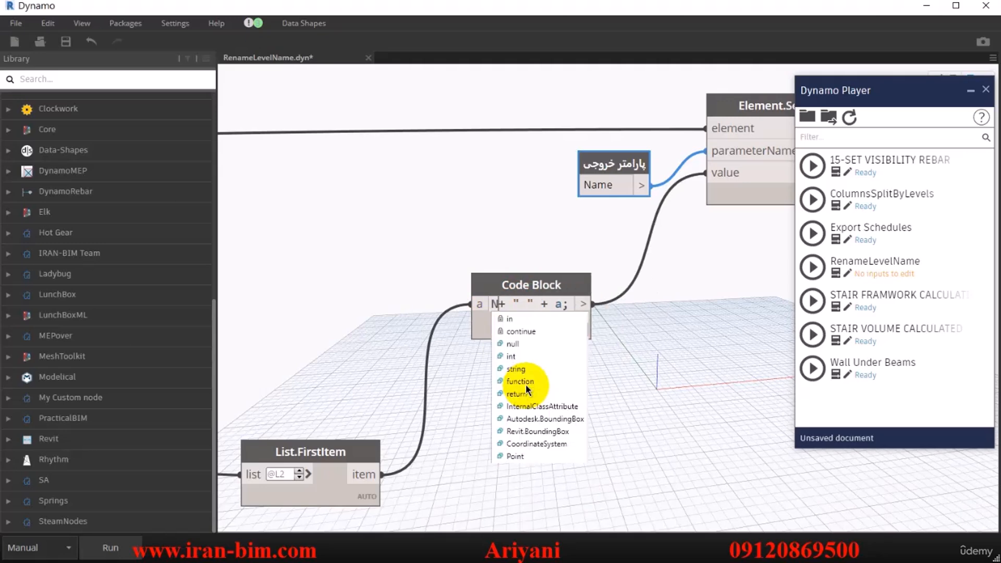
click(535, 391)
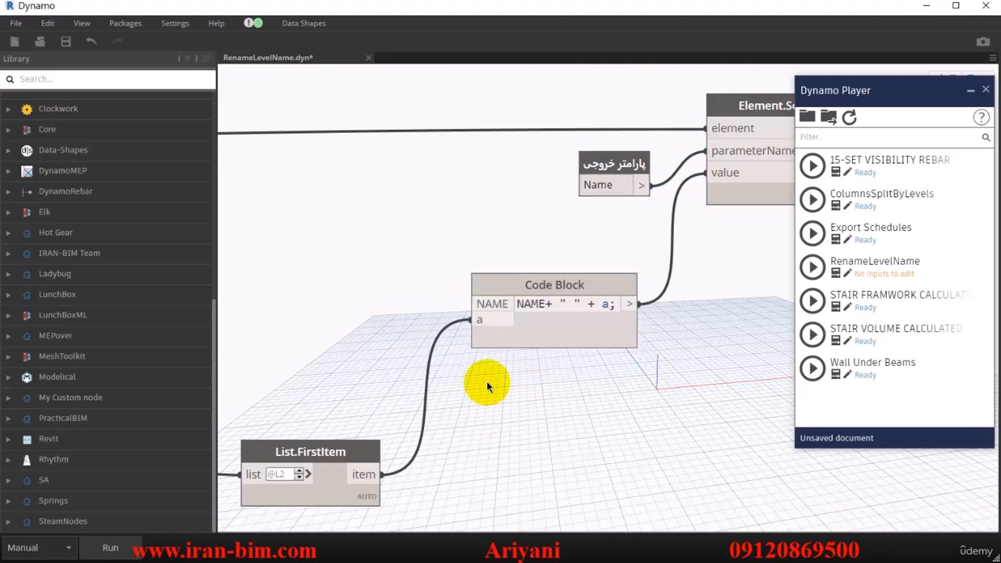
Step: Add an empty String node in the free space to the left of the Code Block
middle_drag(486, 380, 516, 399)
right_click(358, 270)
text(string)
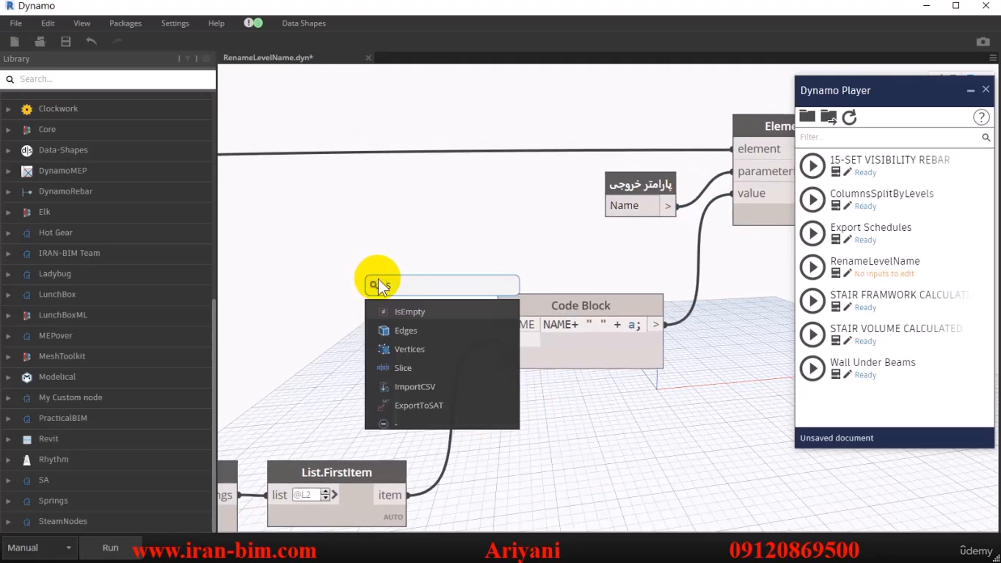
click(405, 302)
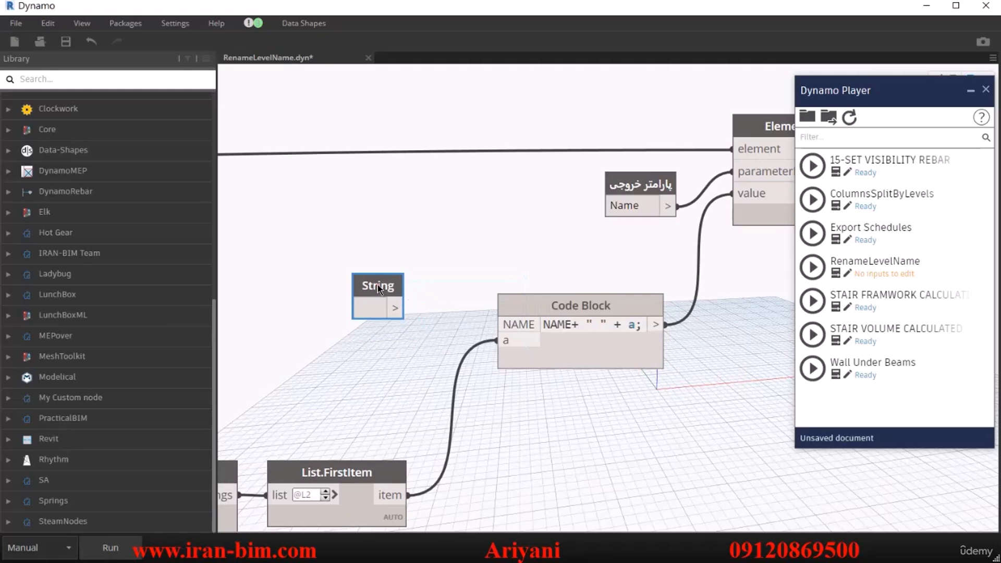
Step: Rename the new empty String node as "پیشوند"
double_click(378, 285)
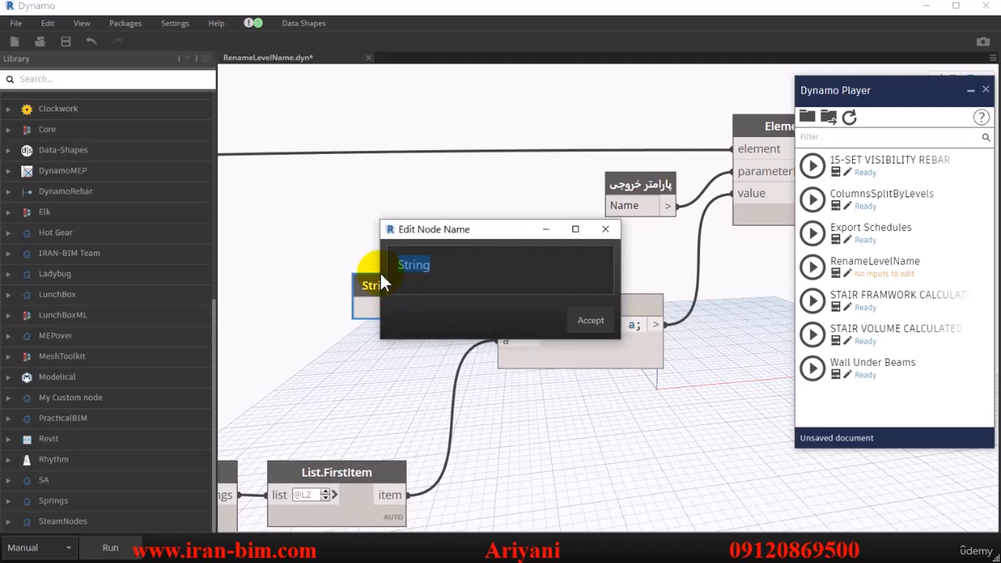
text(پسوند)
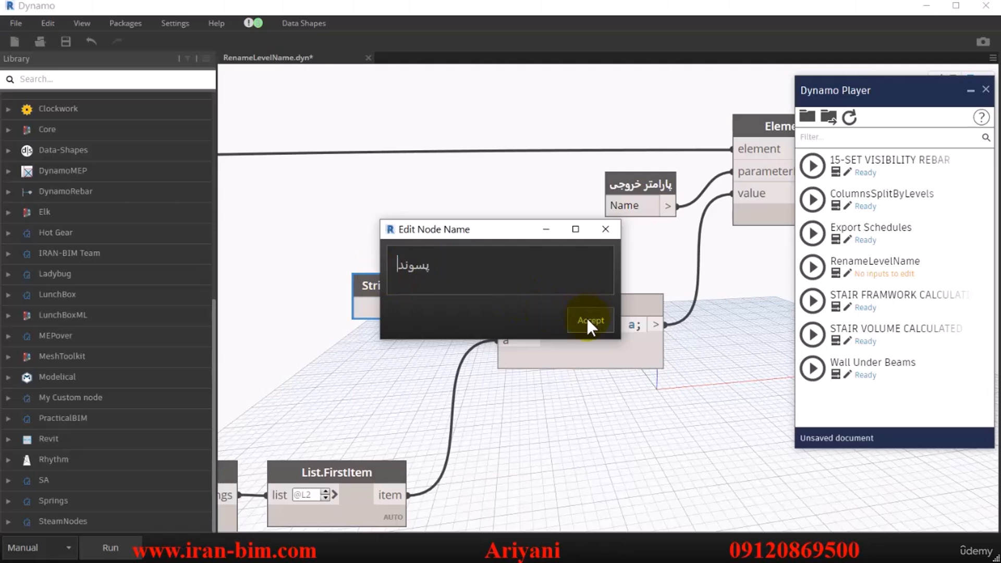
drag(459, 267, 385, 260)
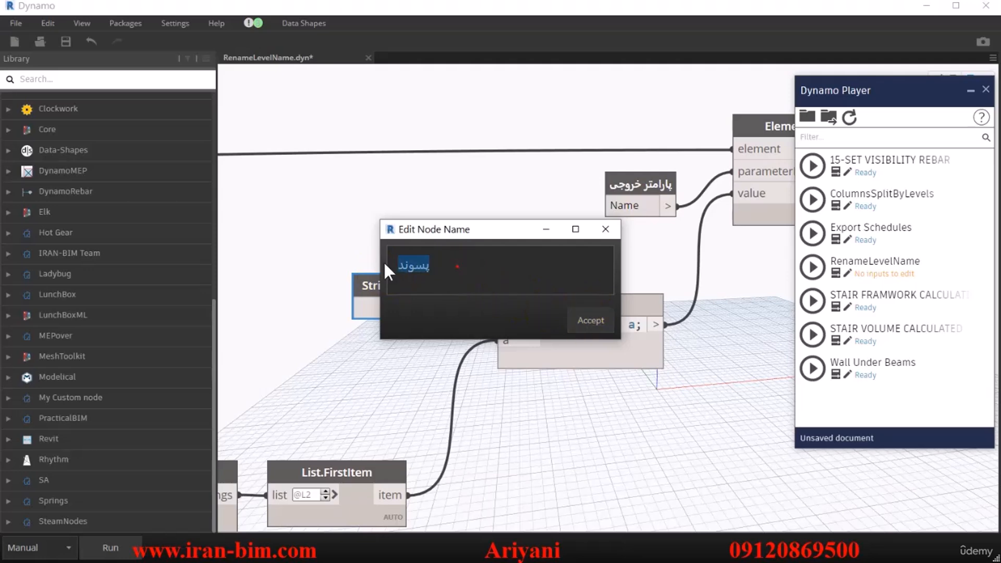
text(پیشو)
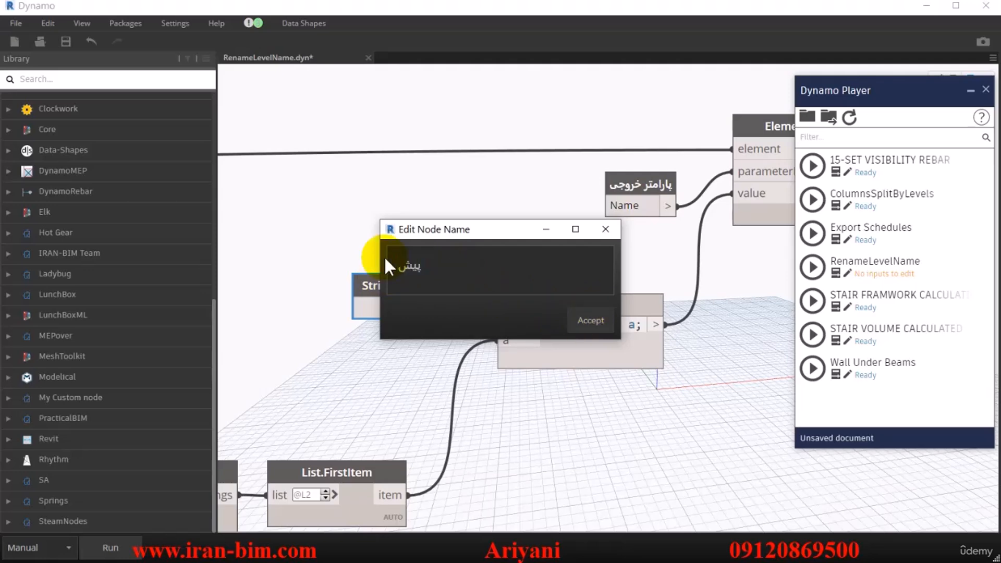
text(ند)
click(589, 320)
click(375, 286)
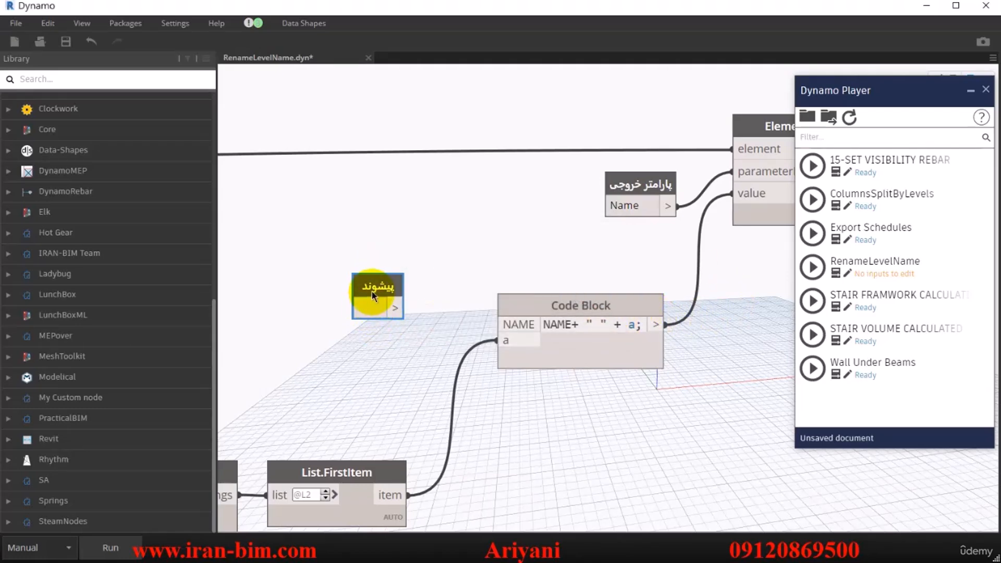
Step: Mark the "پیشوند" String node as a script input and connect its output to the Code Block's NAME port
right_click(377, 288)
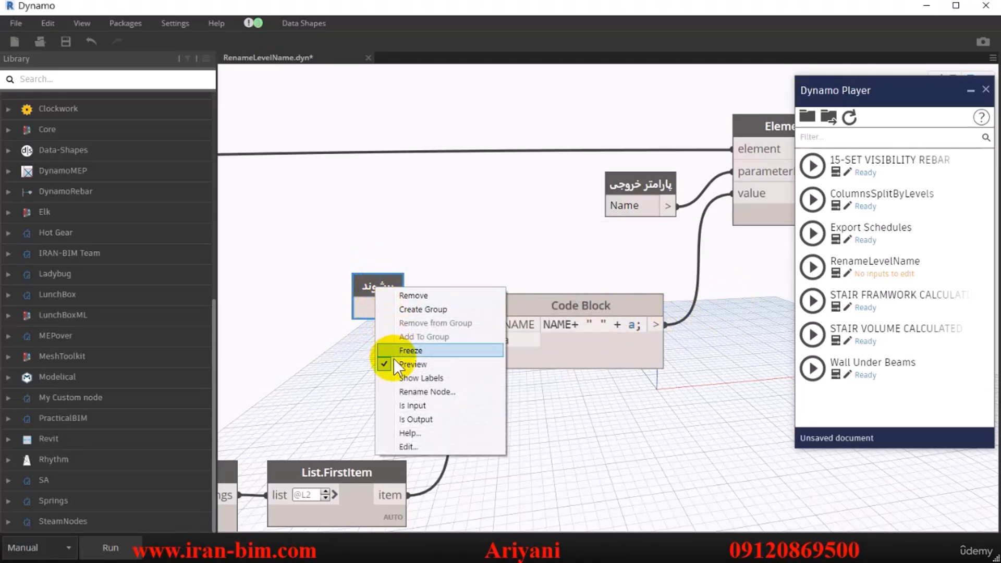
click(409, 406)
drag(394, 308, 499, 324)
Step: Set the text of the "پیشوند" String node to MEC
click(374, 309)
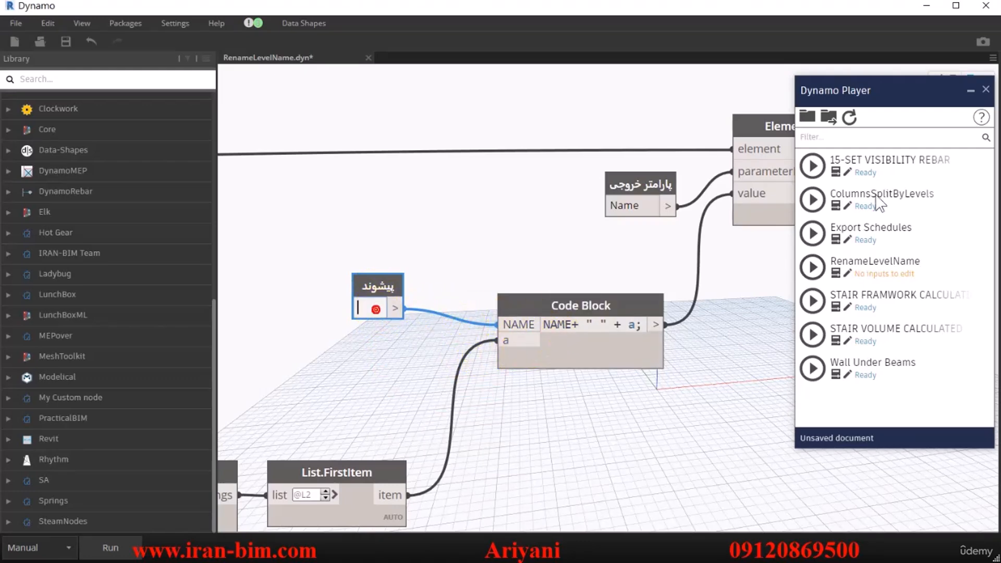
click(364, 305)
text(M)
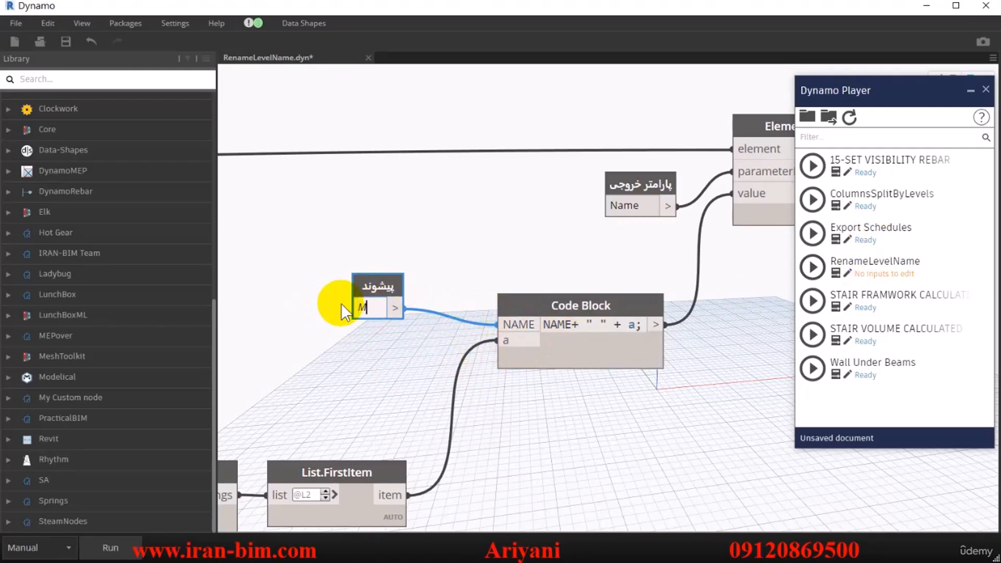
text(ECH)
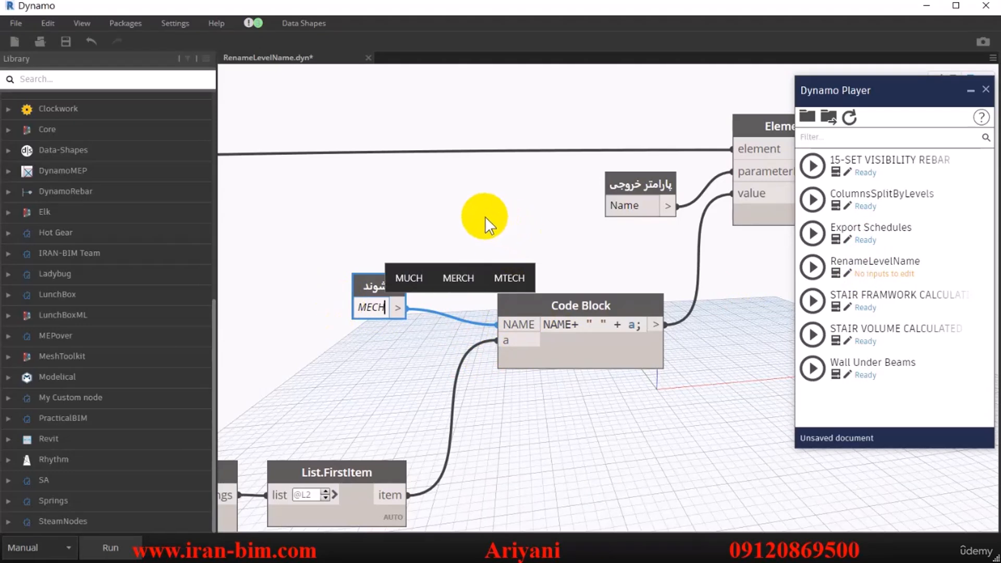
click(481, 213)
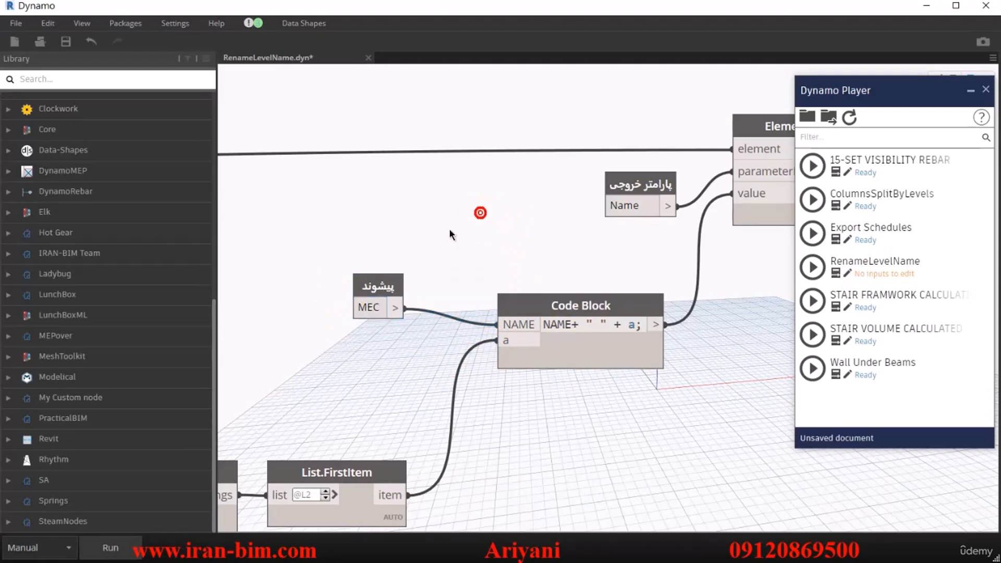
Step: Leave the Dynamo graph editor for Revit and open the RenameLevelName inputs from Dynamo Player's refreshed script list
scroll(449, 230, down, 5)
middle_drag(585, 222, 483, 285)
scroll(483, 284, up, 2)
scroll(482, 258, down, 3)
middle_drag(384, 206, 495, 206)
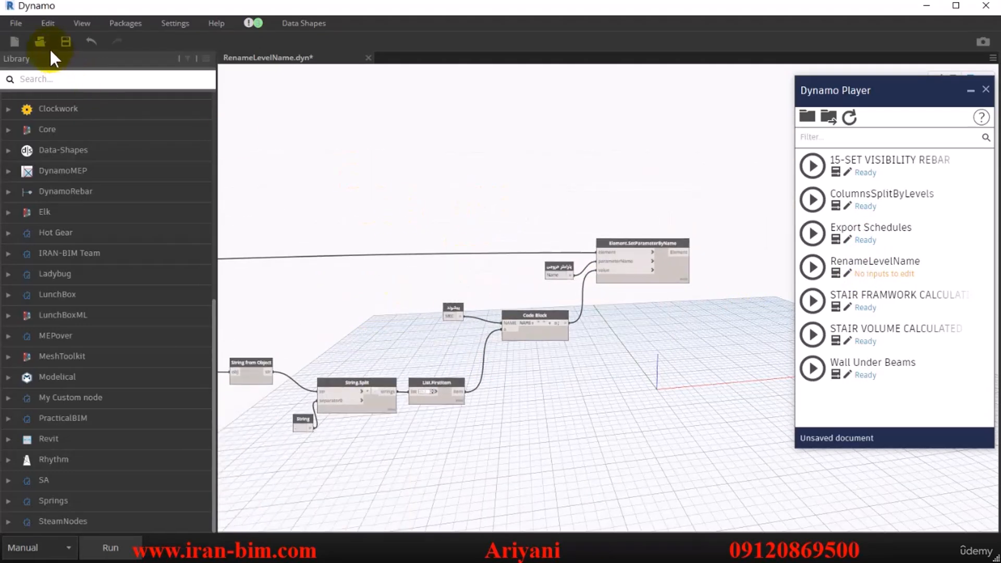
click(979, 10)
click(850, 117)
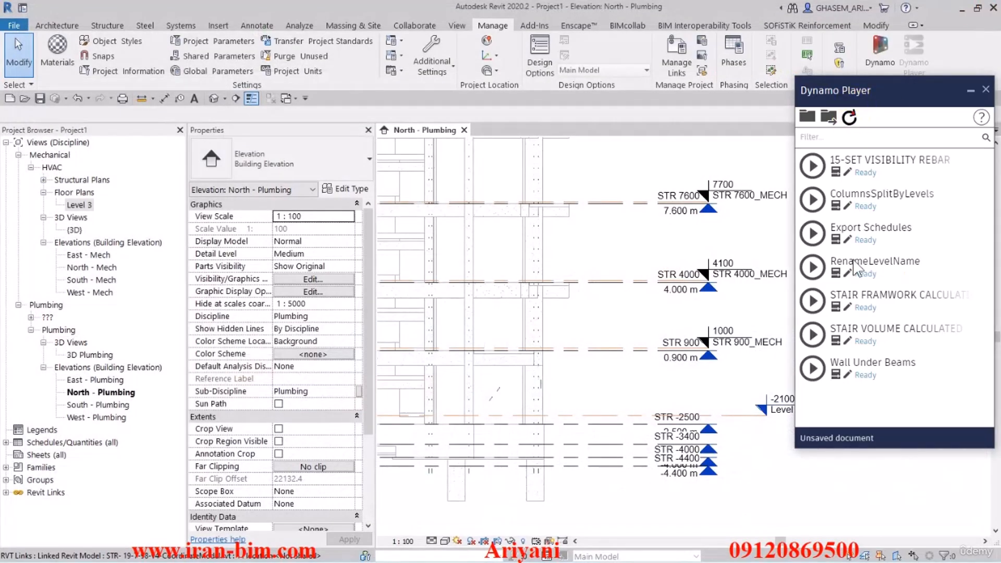
click(837, 272)
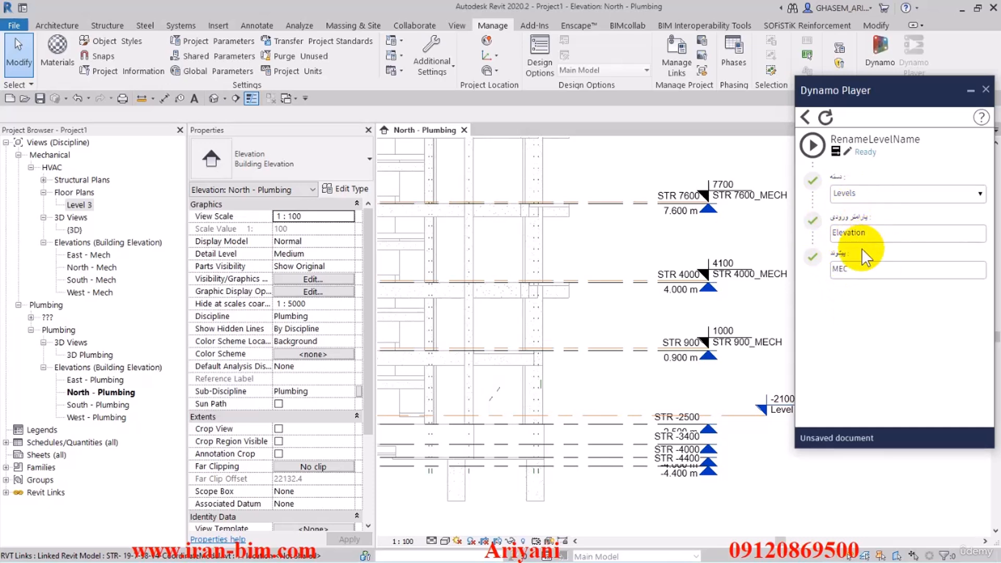
scroll(642, 259, down, 5)
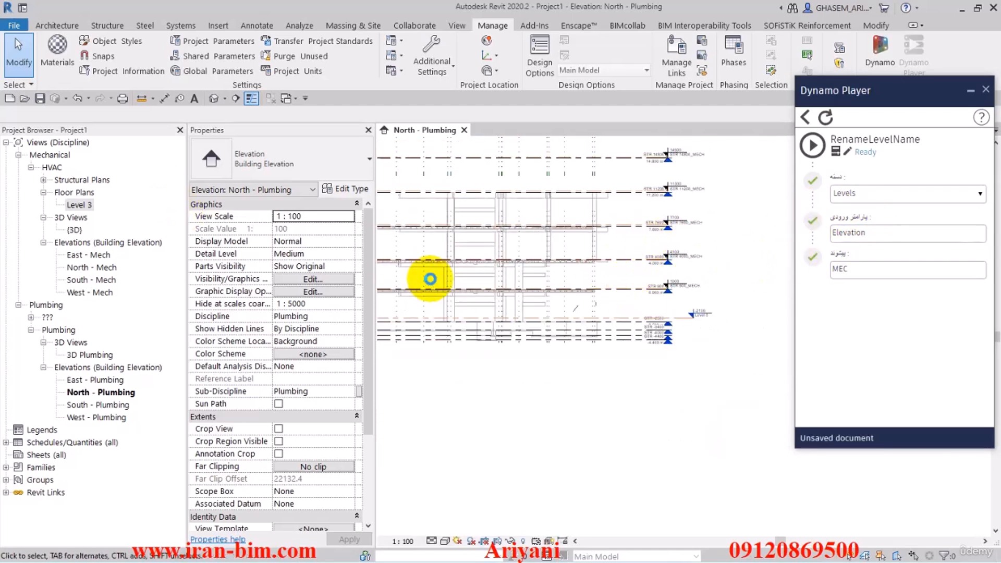
click(615, 295)
mouse_move(670, 254)
middle_down()
mouse_move(702, 215)
mouse_move(671, 249)
middle_up()
scroll(671, 249, up, 2)
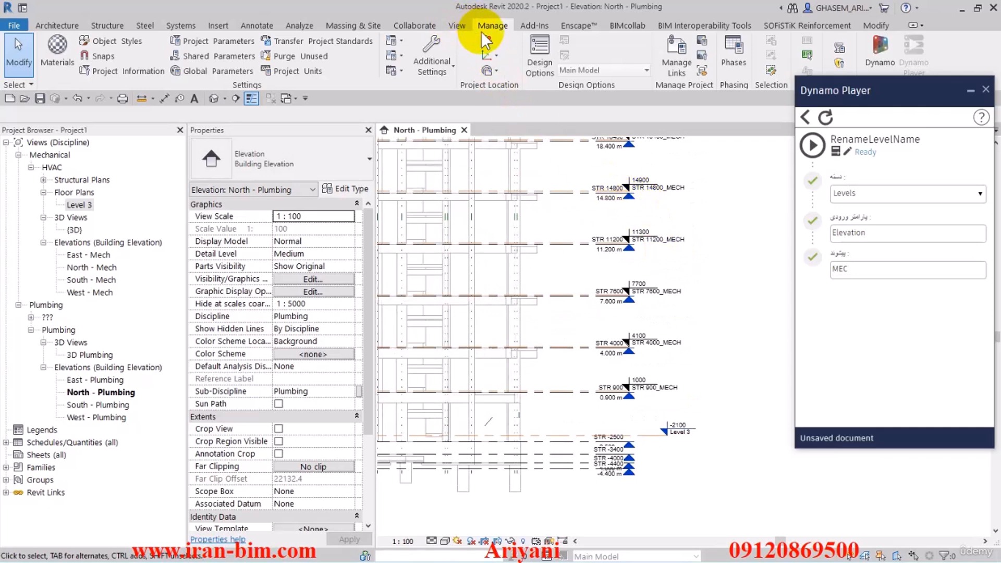
Step: Start a new floor plan and duplicate its Floor Plan view type as PLUMBING PLAN
click(459, 26)
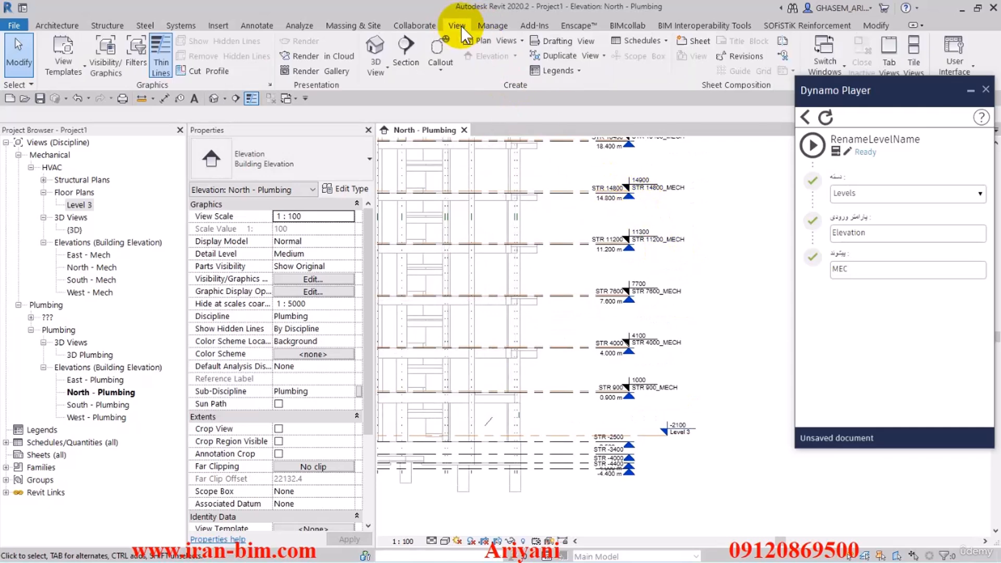
click(515, 44)
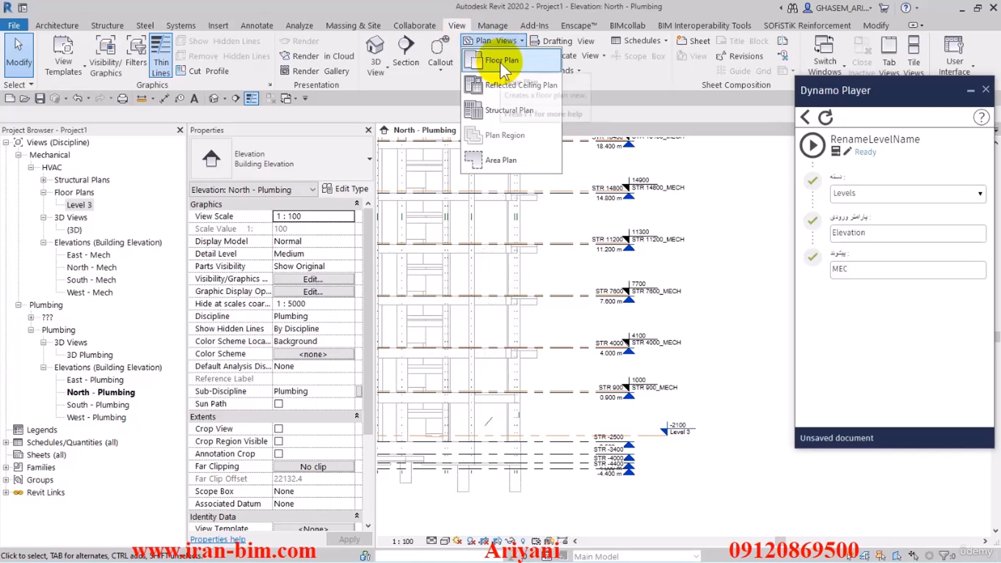
click(500, 61)
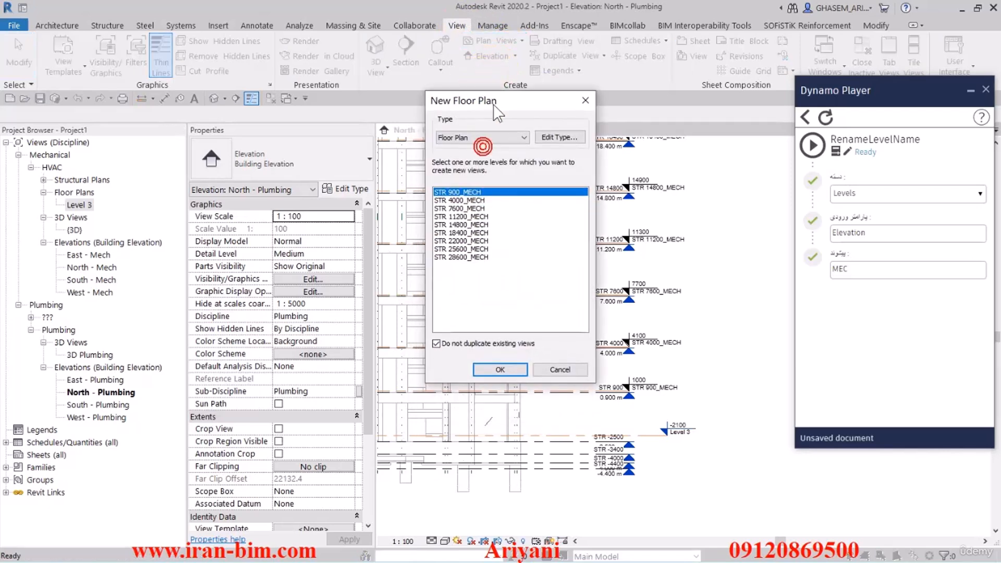
click(565, 137)
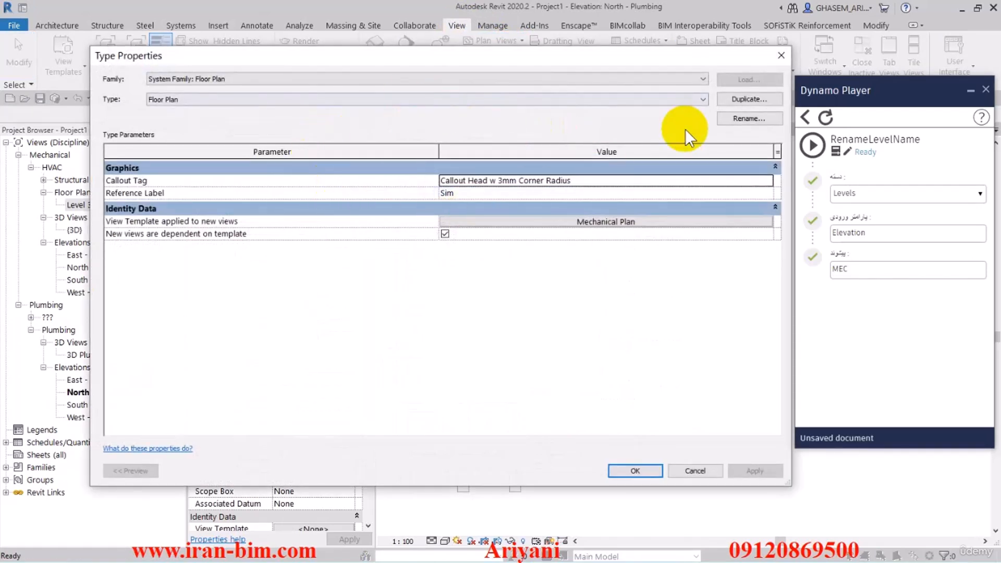
click(744, 99)
text(P)
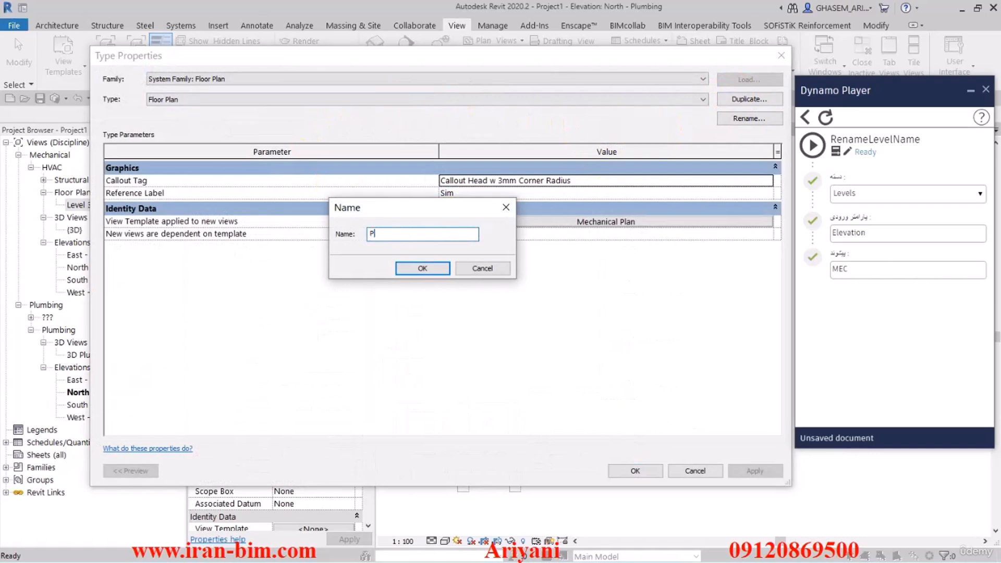
text(LUM)
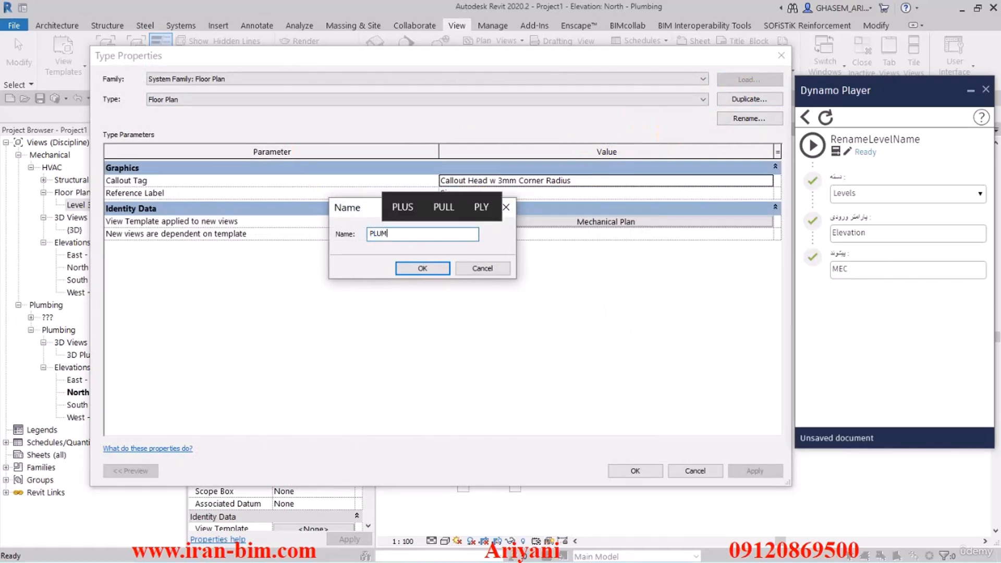
text(BING PLAN)
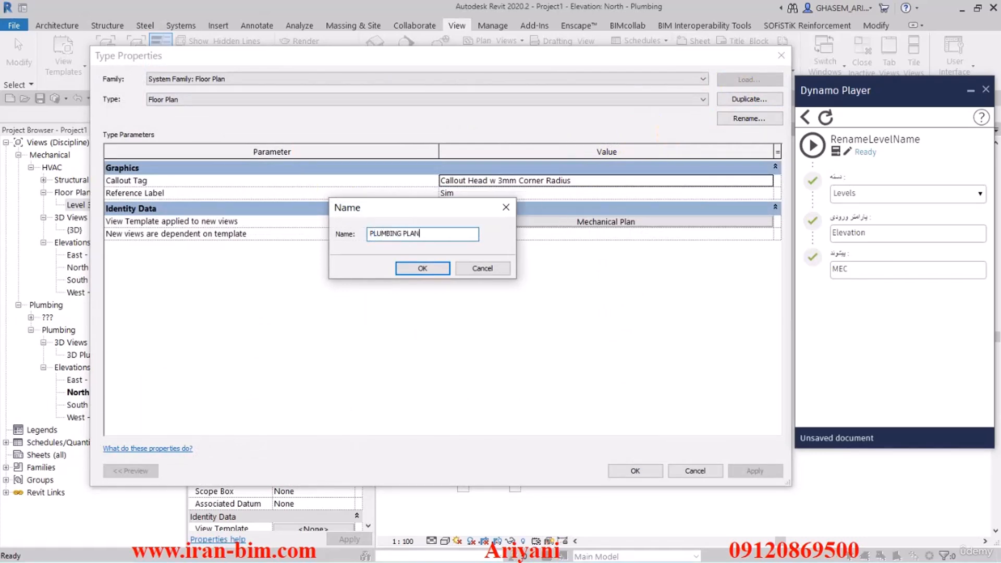
drag(472, 234, 325, 236)
click(422, 268)
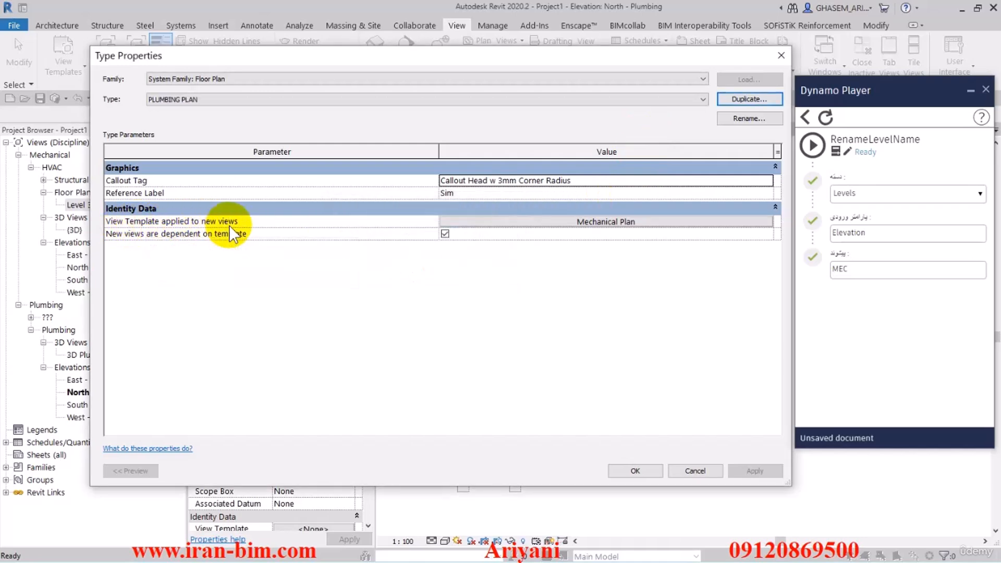
Step: Assign the Plumbing Plan view template to new views of the PLUMBING PLAN type and accept the type properties
click(528, 222)
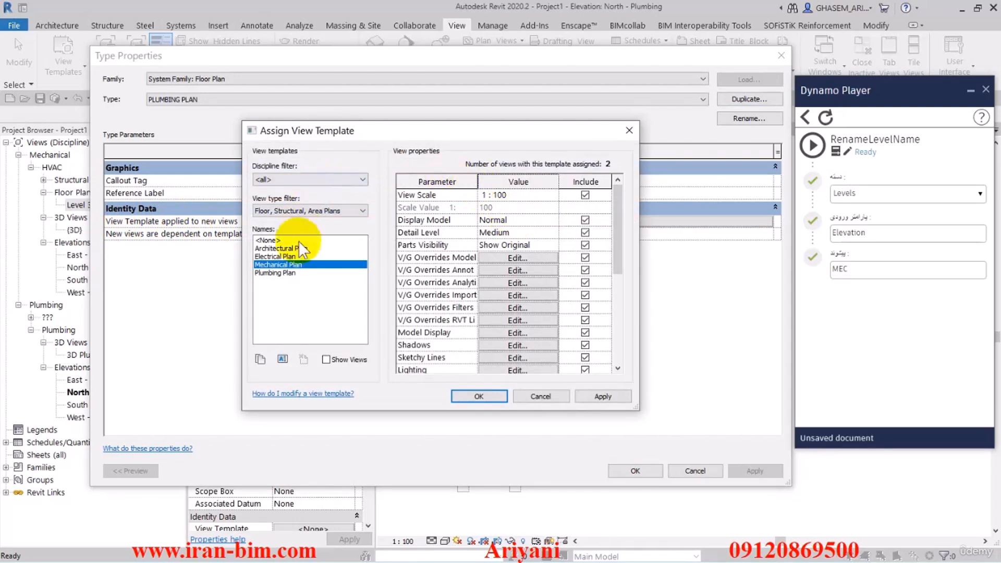
click(289, 275)
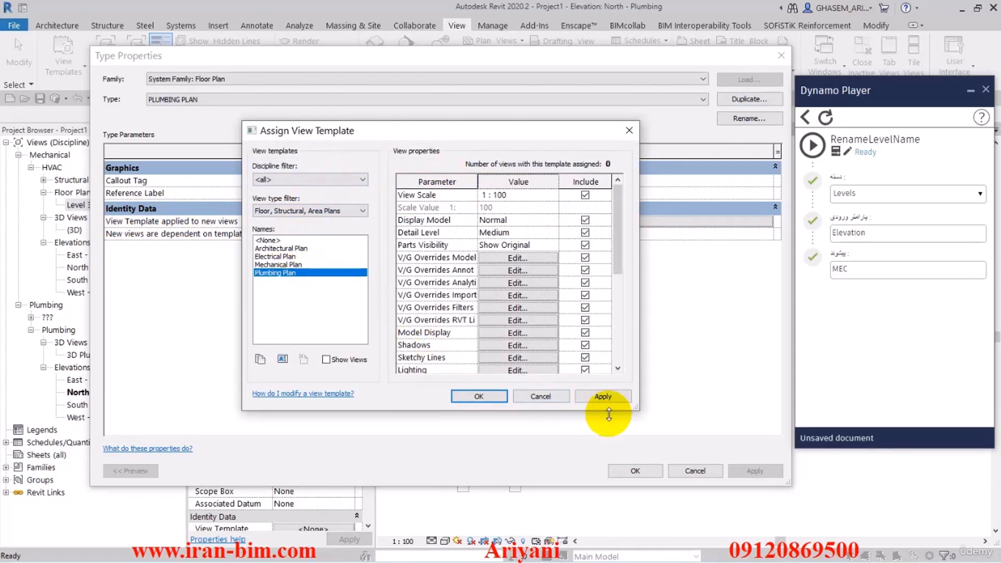
drag(632, 412, 678, 505)
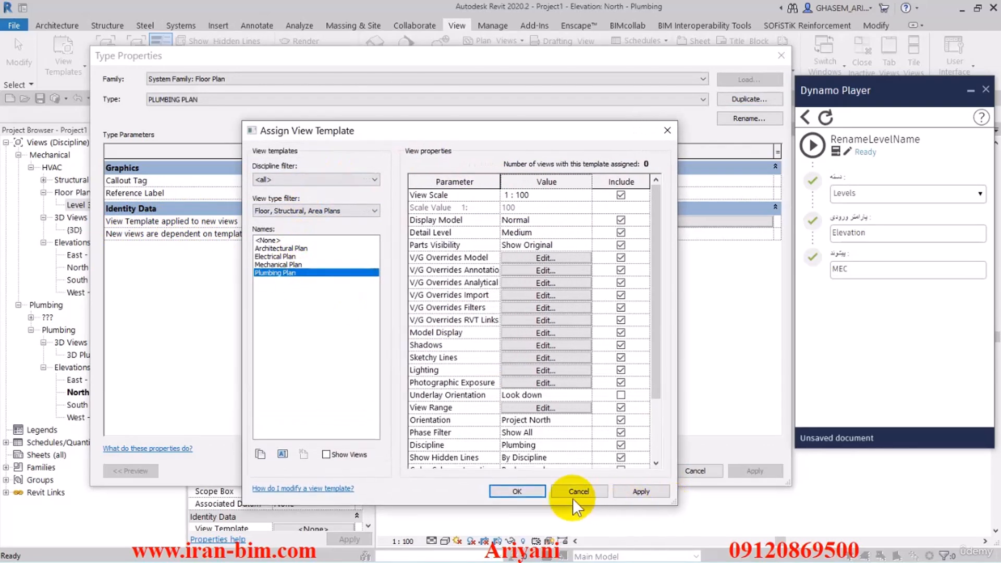
drag(387, 123, 337, 18)
click(464, 432)
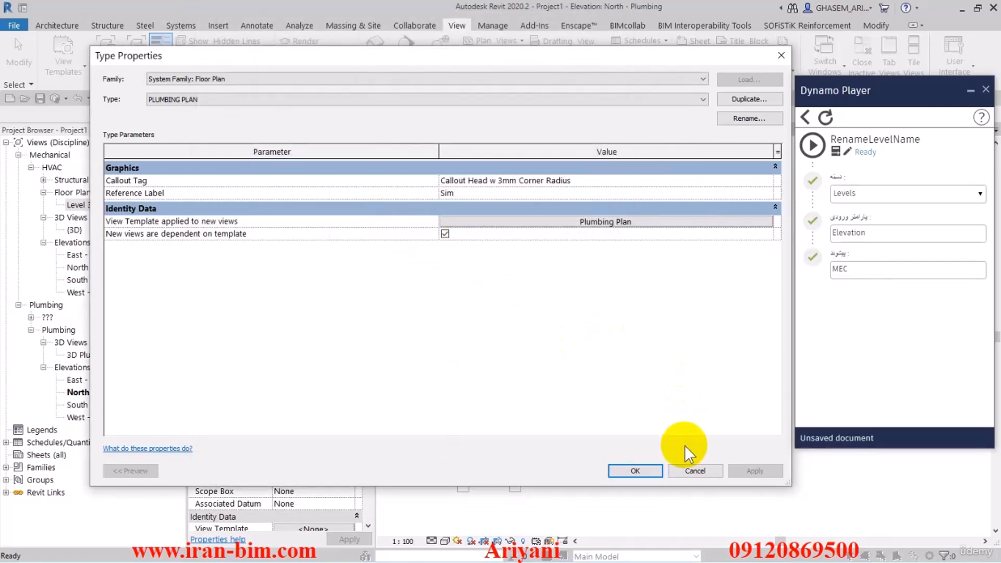
click(623, 471)
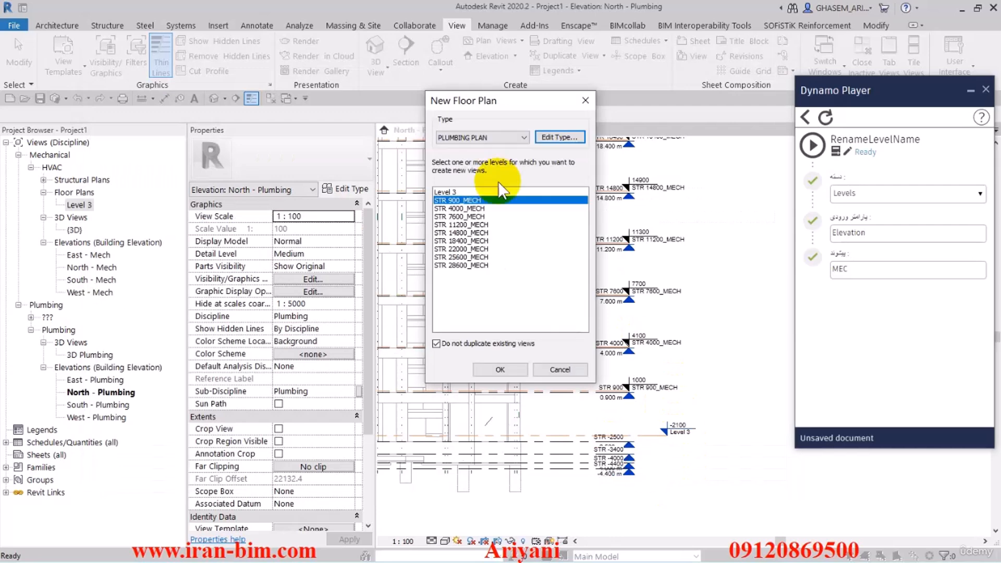
Step: Create PLUMBING PLAN floor plans for every listed level from Level 3 through STR 28600_MECH
click(459, 193)
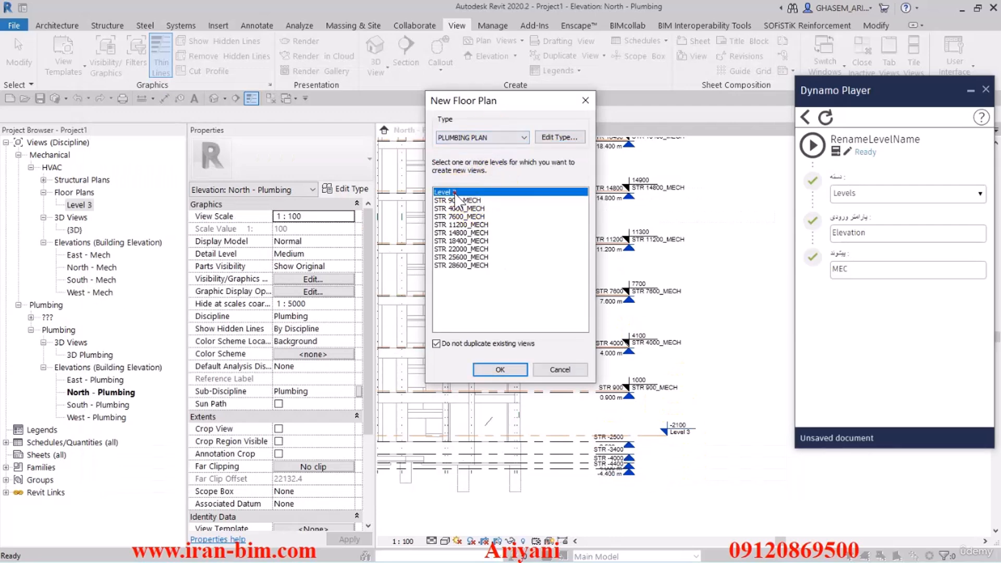
shift+click(466, 266)
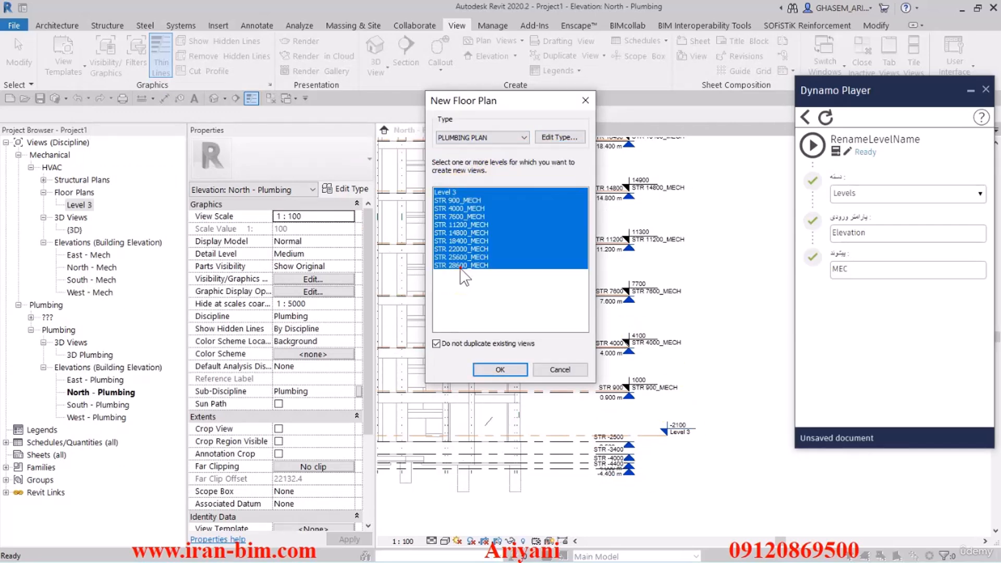
click(499, 369)
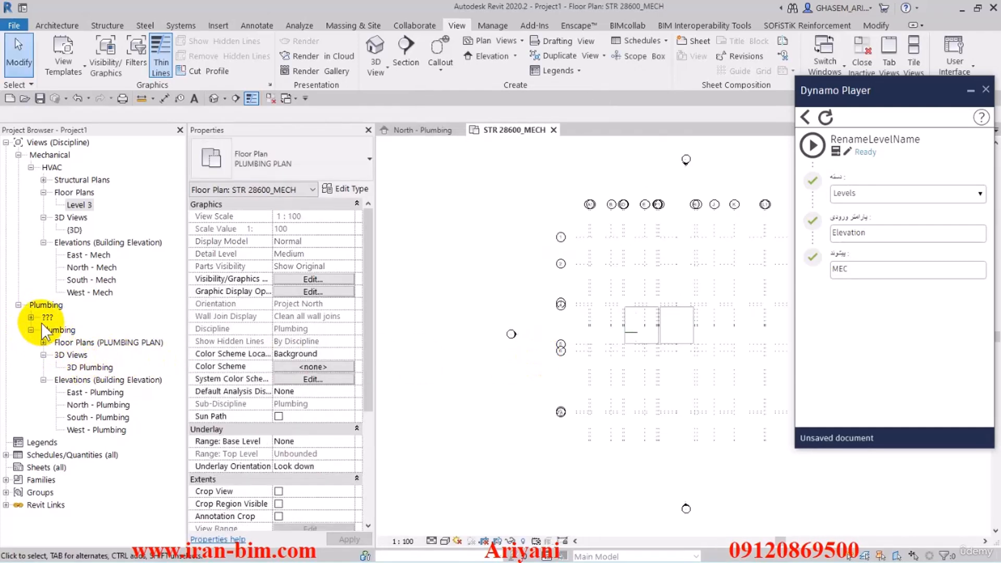
Step: Delete the Level 3 floor plan under HVAC and the Level 3 ceiling plan under the Plumbing discipline's ??? group
right_click(73, 205)
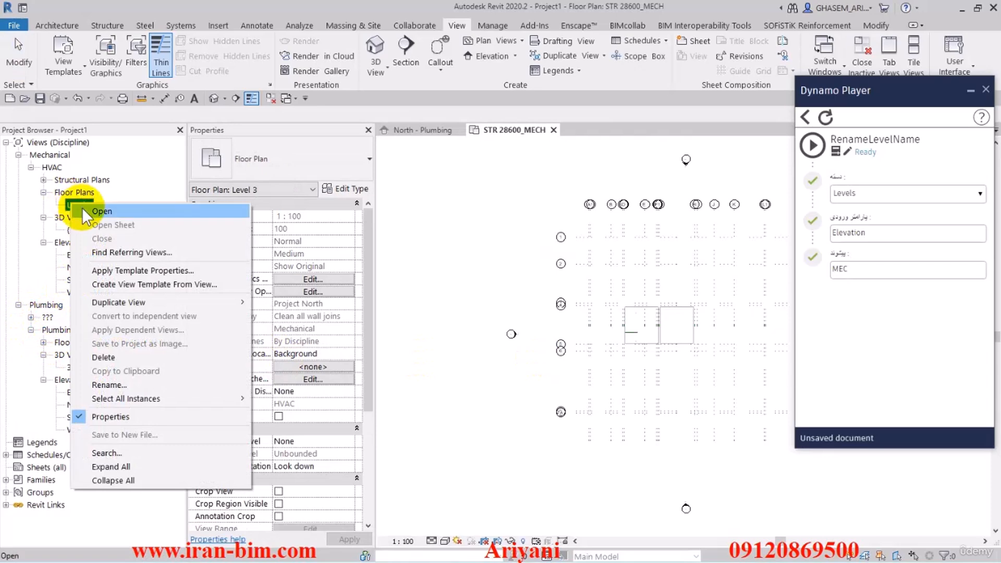
click(116, 355)
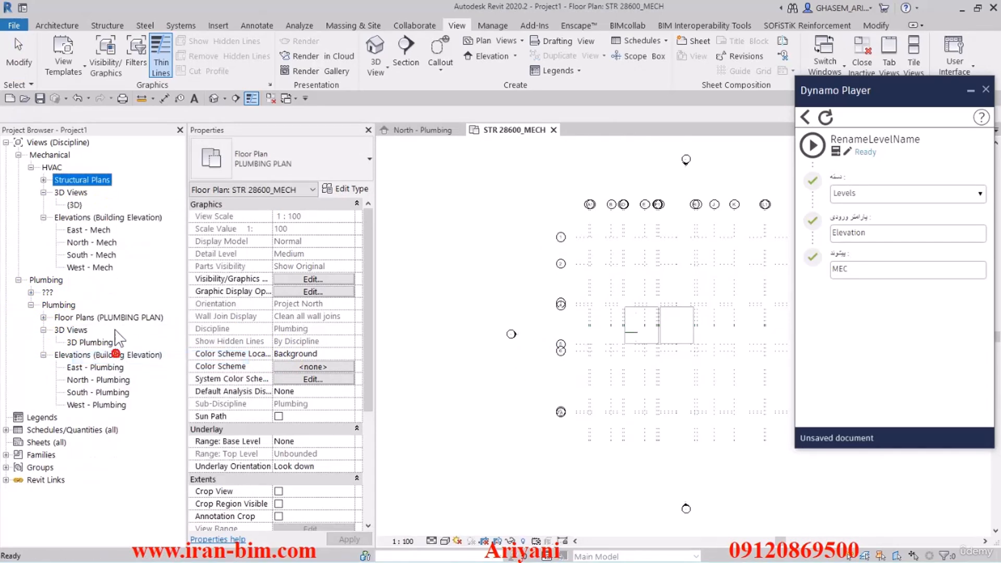
click(43, 317)
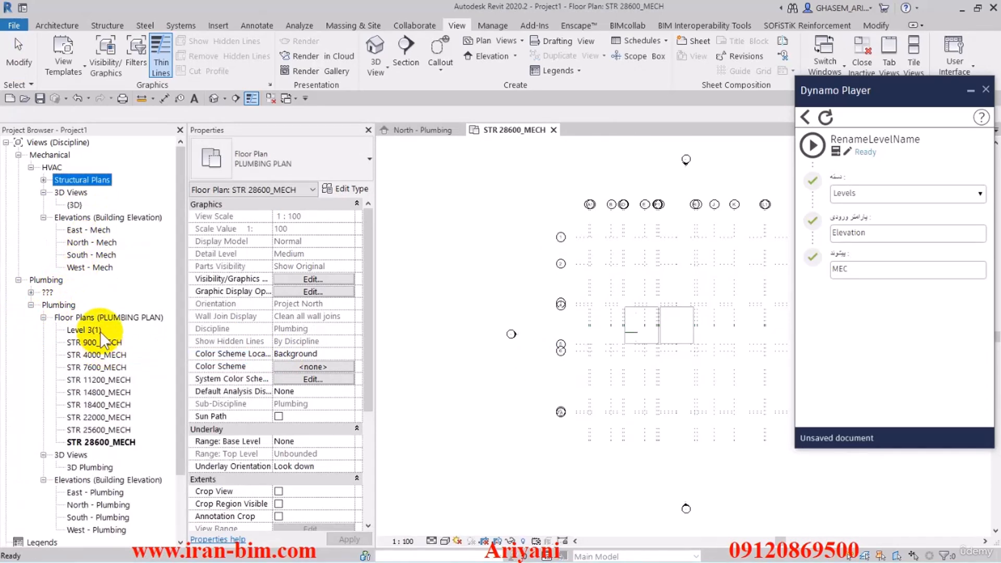
click(30, 293)
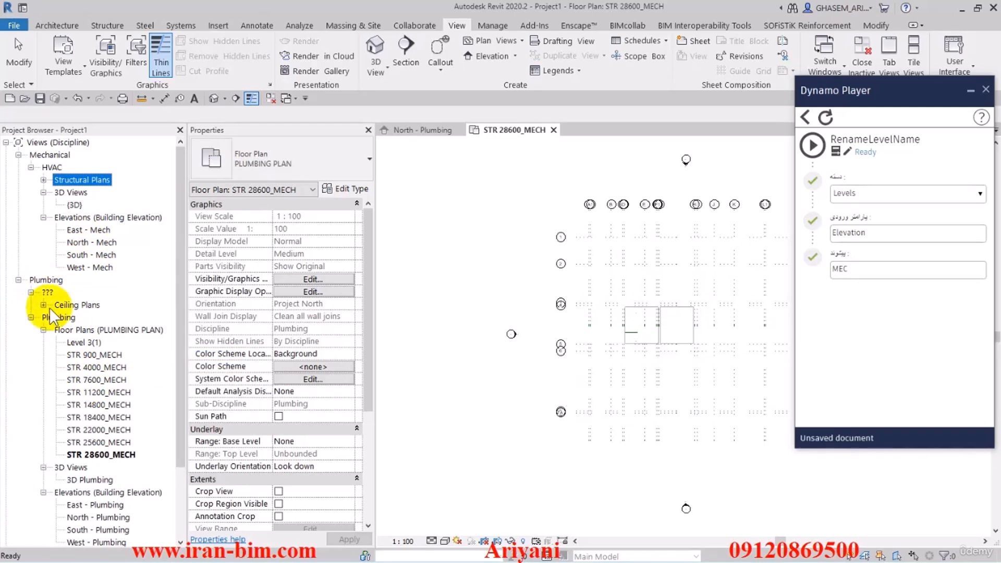
click(43, 305)
click(78, 318)
right_click(79, 317)
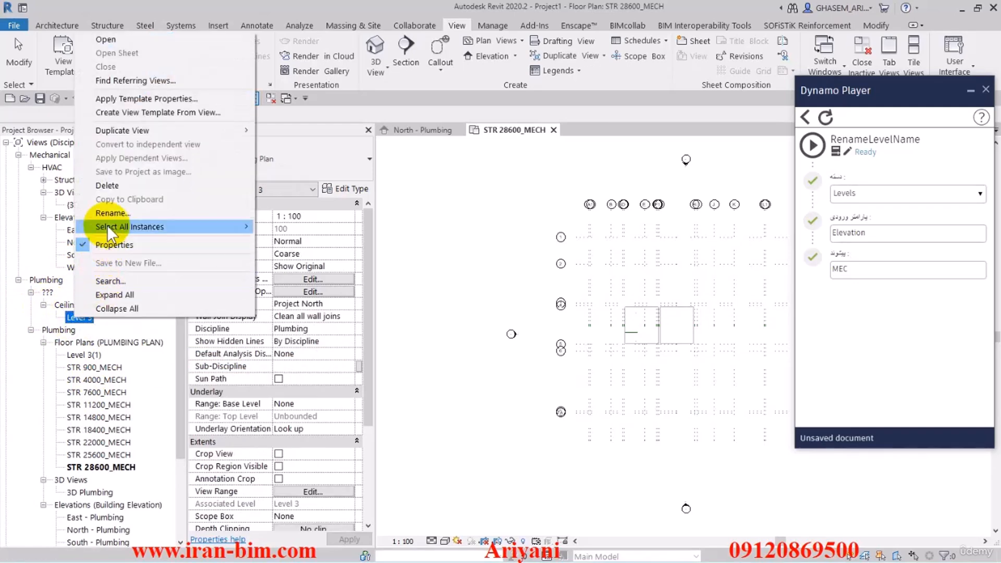
click(110, 188)
Step: Remove the view template from all PLUMBING PLAN floor plans, Level 3(1) through STR 28600_MECH, by assigning <None>
scroll(94, 386, down, 2)
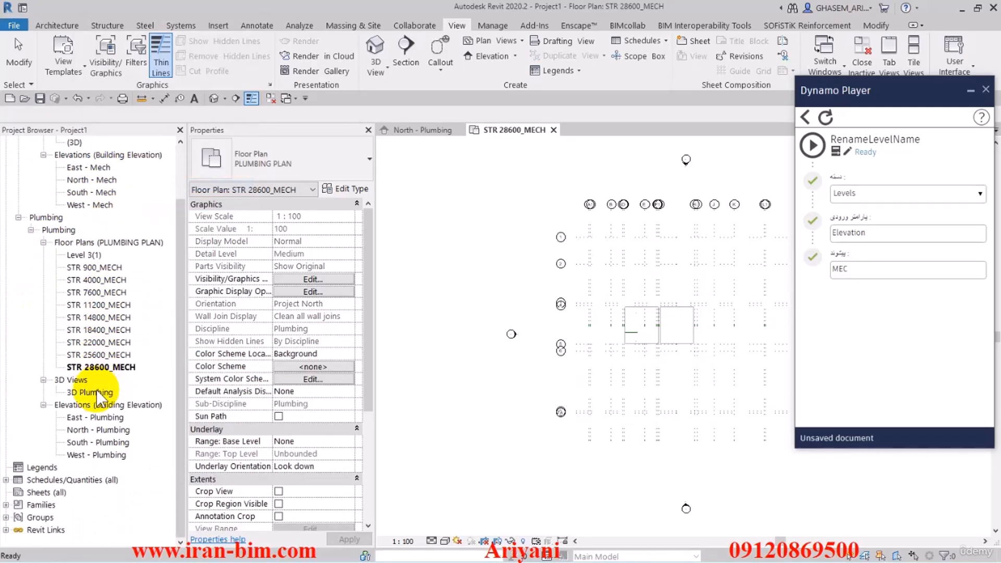
click(86, 258)
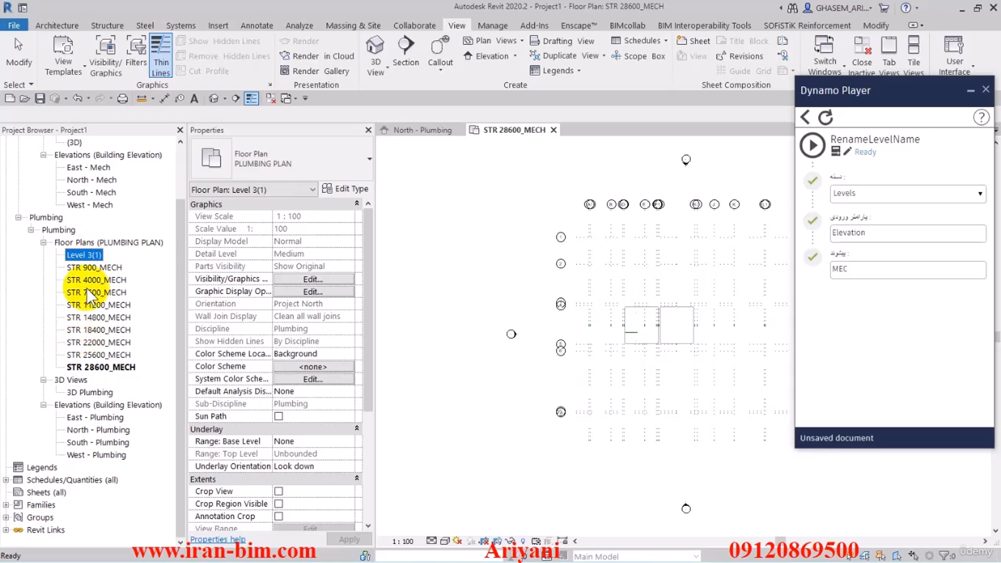
shift+click(98, 368)
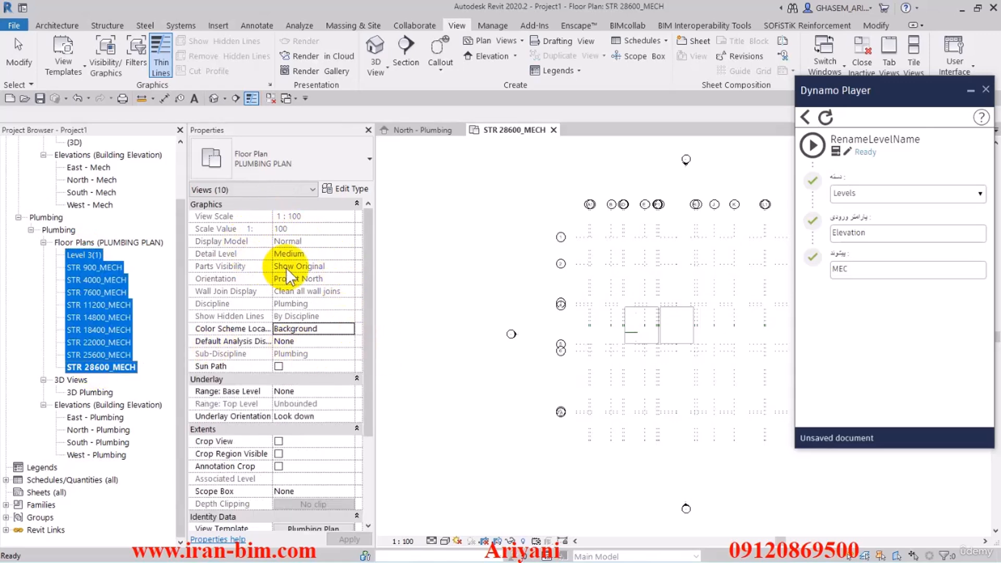
drag(367, 302, 367, 385)
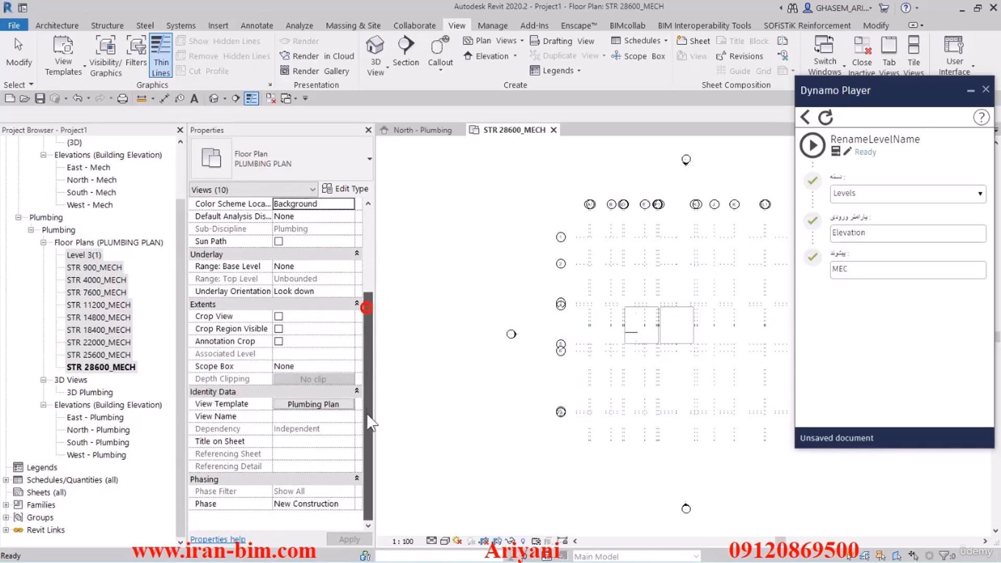
click(315, 405)
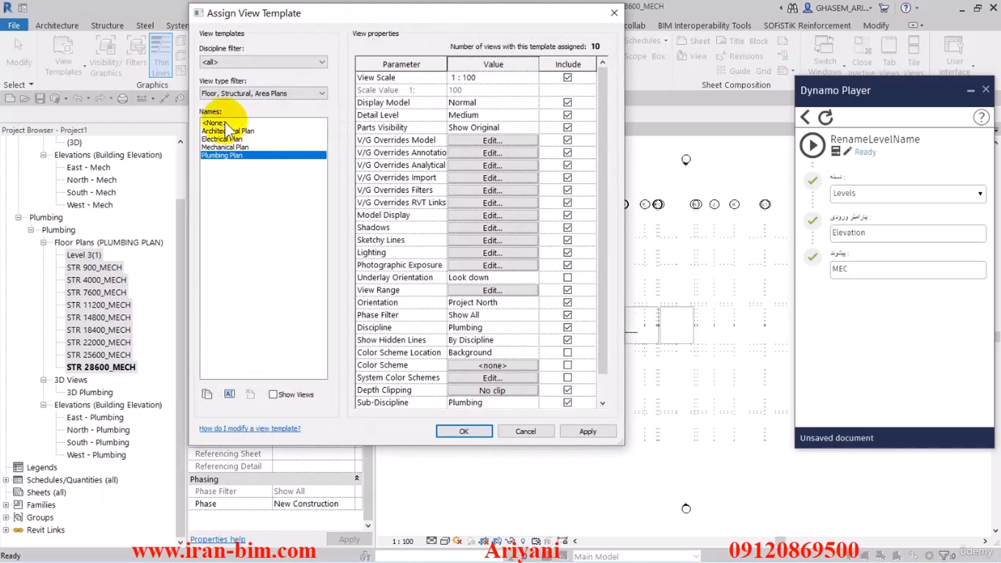
click(224, 122)
click(464, 432)
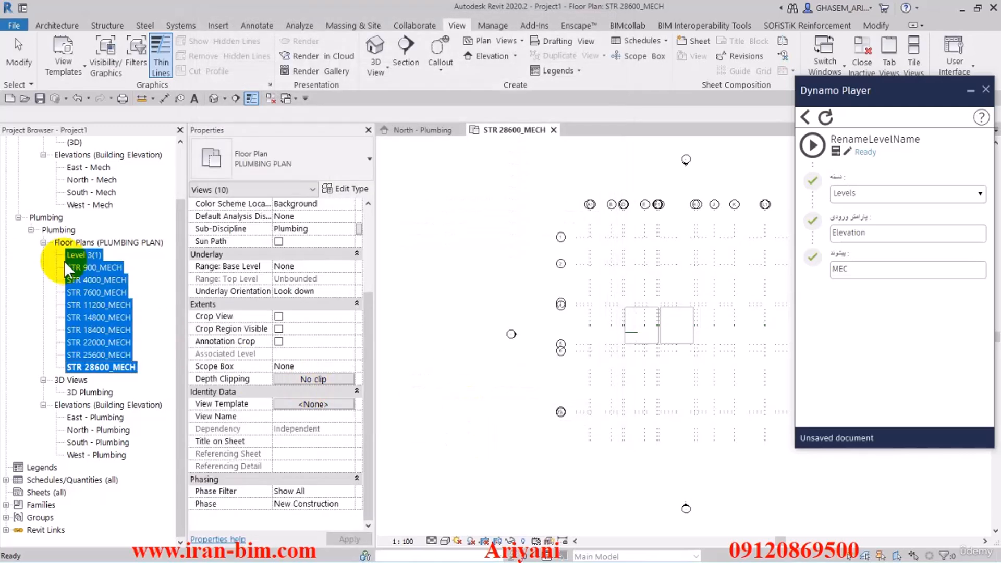
click(423, 362)
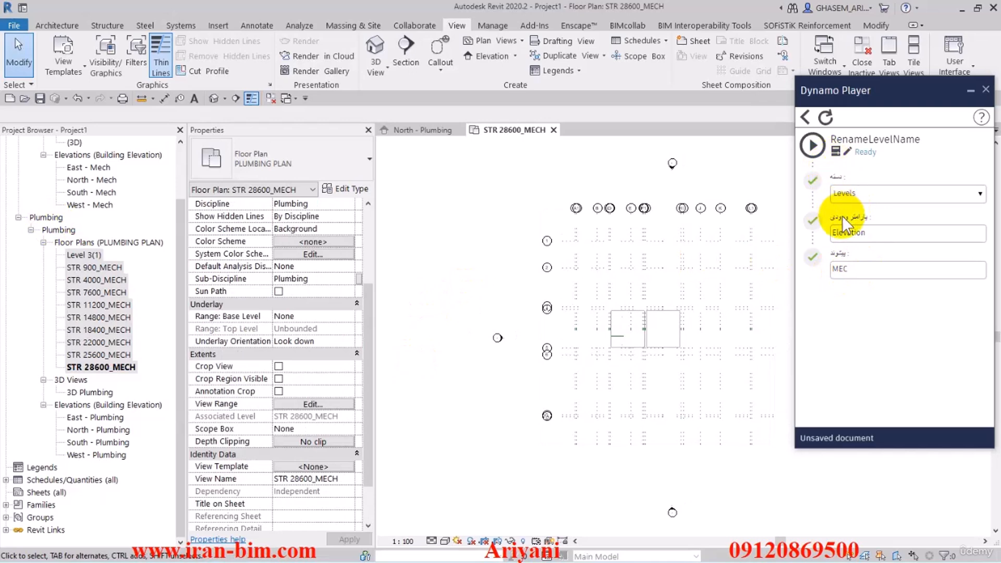
Step: Run RenameLevelName on the Levels category with the Elevation parameter and prefix MEC, renaming the corresponding views too
click(861, 196)
click(858, 179)
click(880, 234)
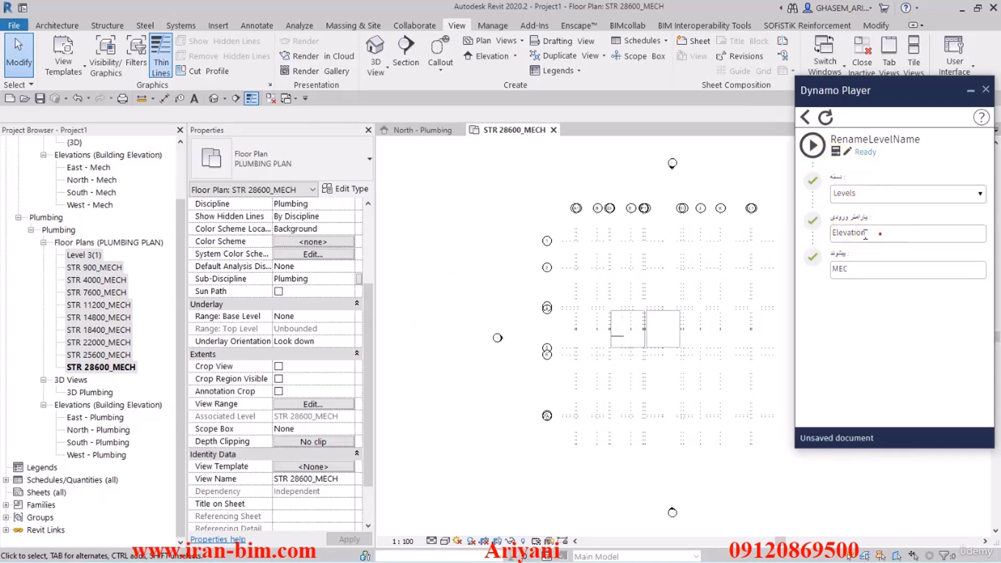
click(837, 269)
double_click(840, 269)
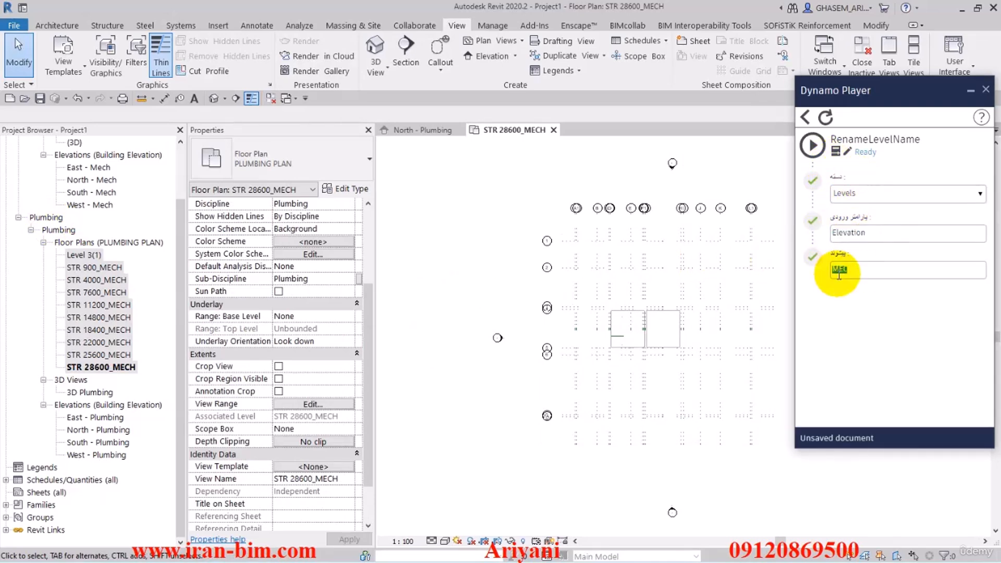
click(855, 269)
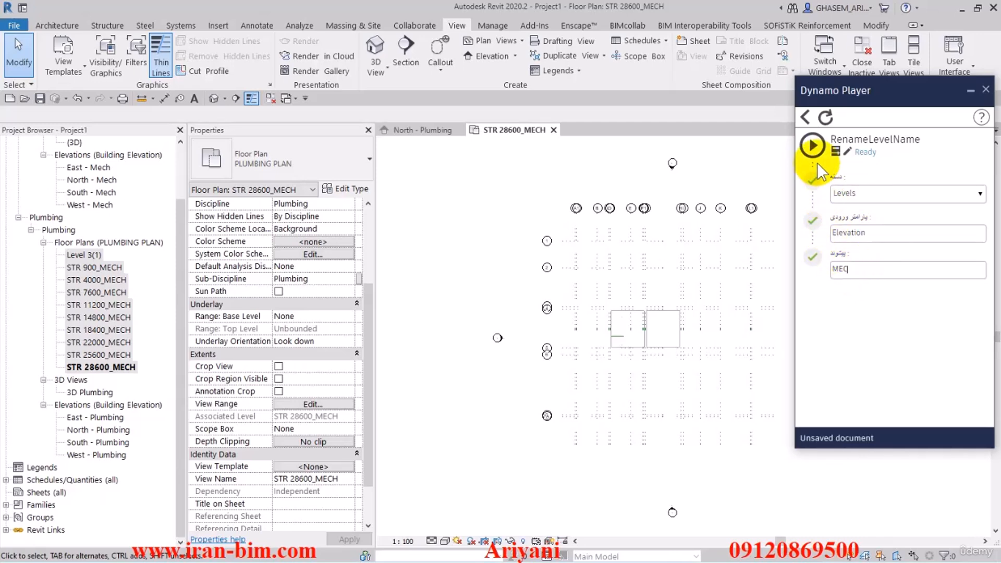
click(813, 146)
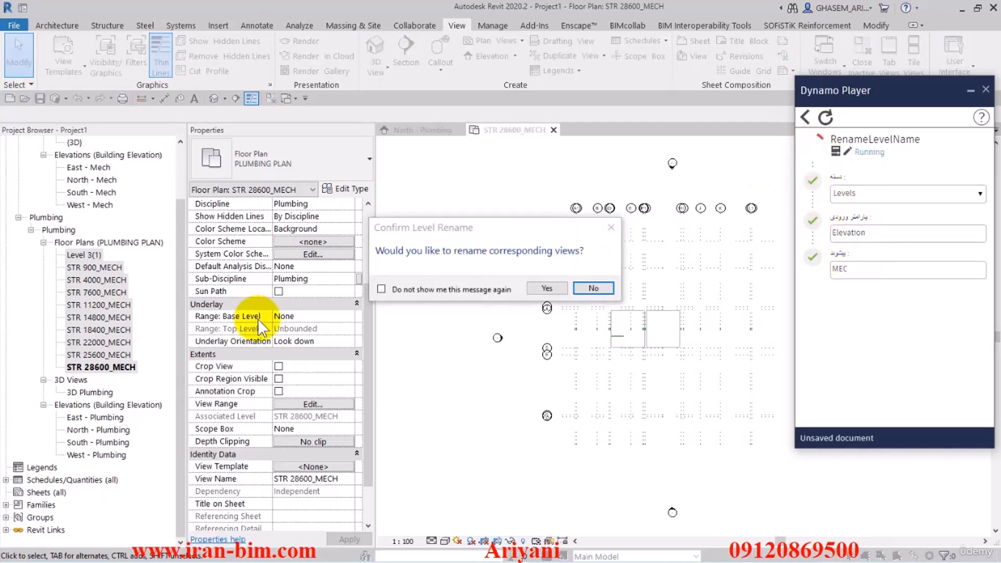
click(549, 288)
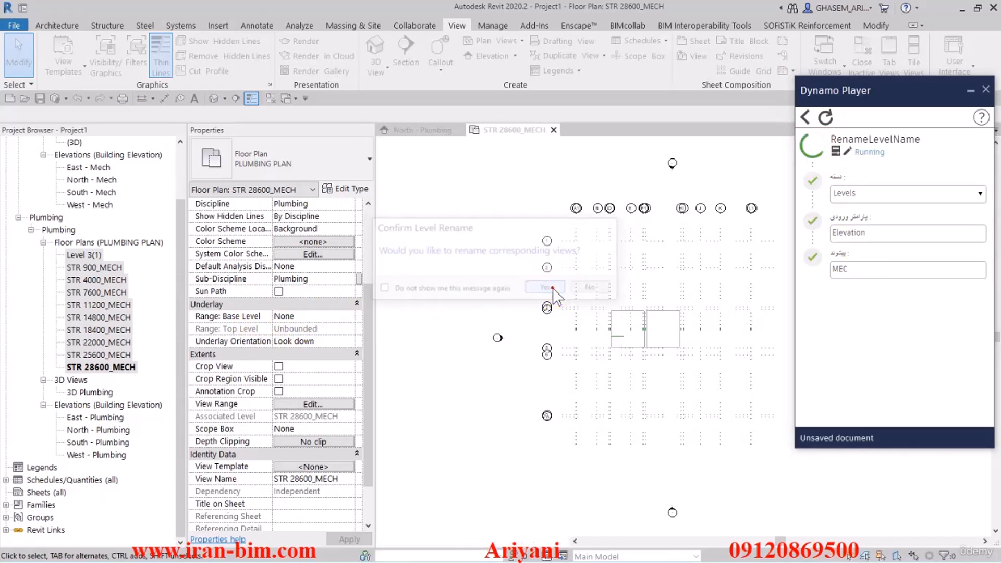
click(103, 291)
click(459, 243)
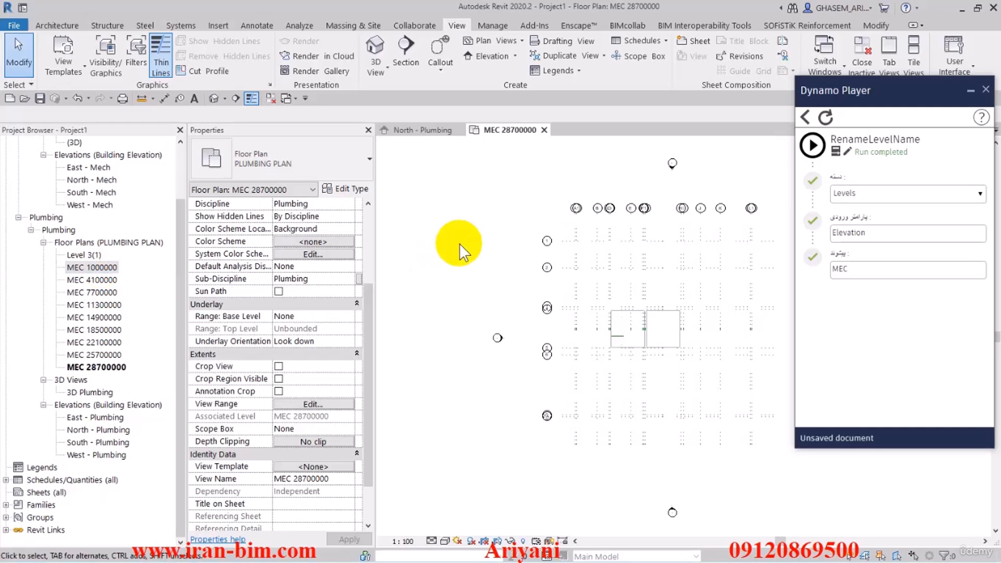
Step: Check the project units and undo the level rename
key(u)
key(n)
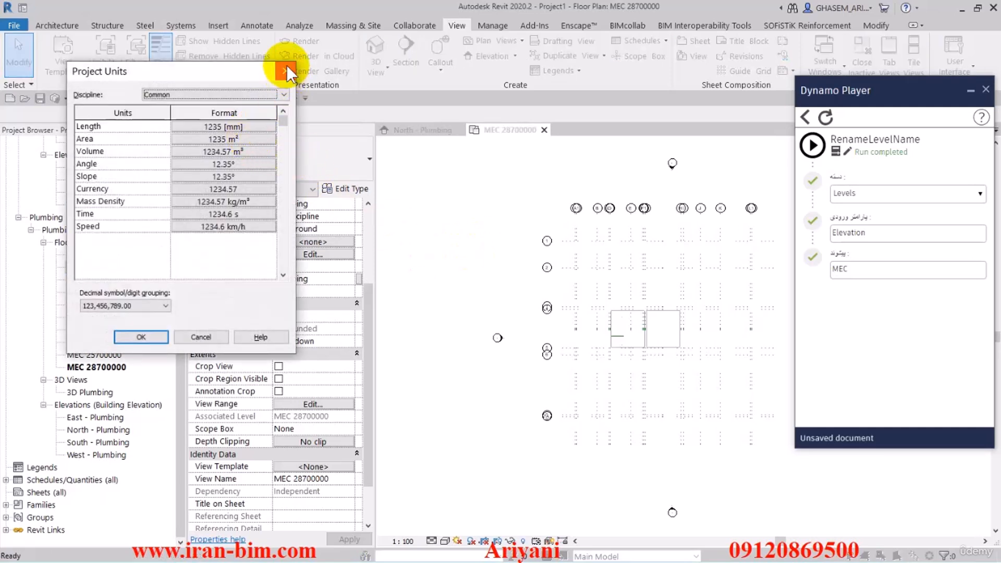
click(287, 70)
click(79, 97)
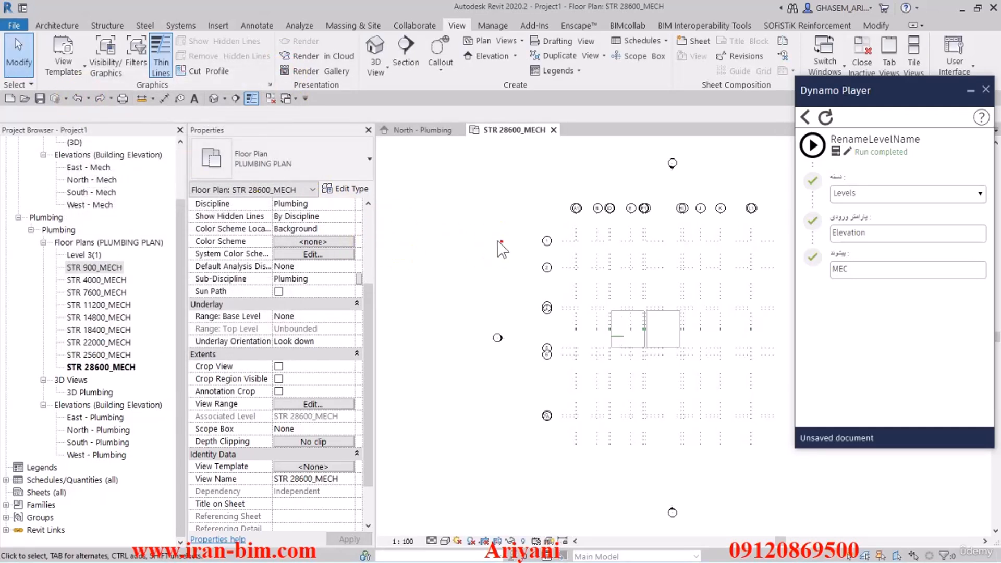
Step: Set the project's length units to meters with 2 decimal places
key(u)
key(n)
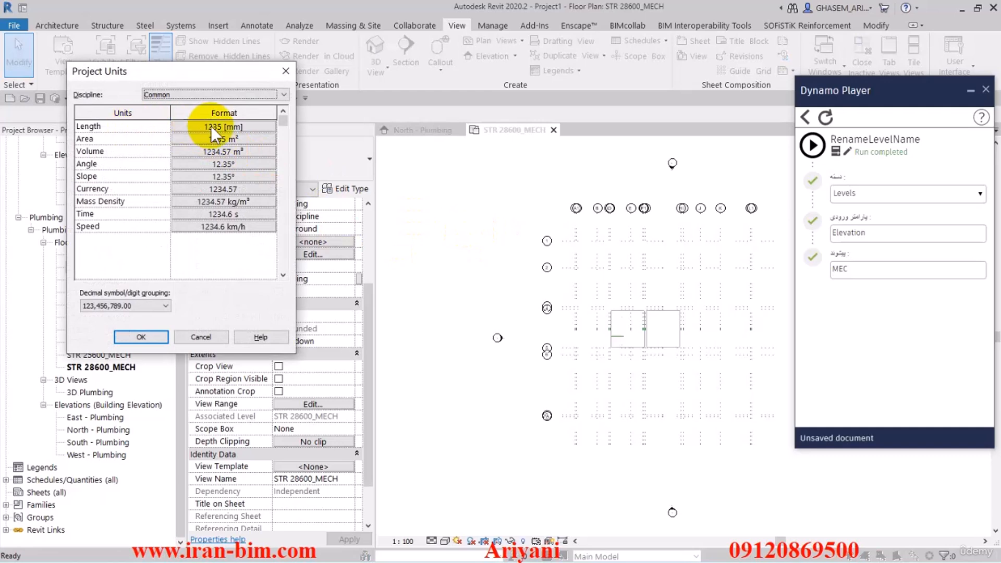
click(211, 126)
click(375, 173)
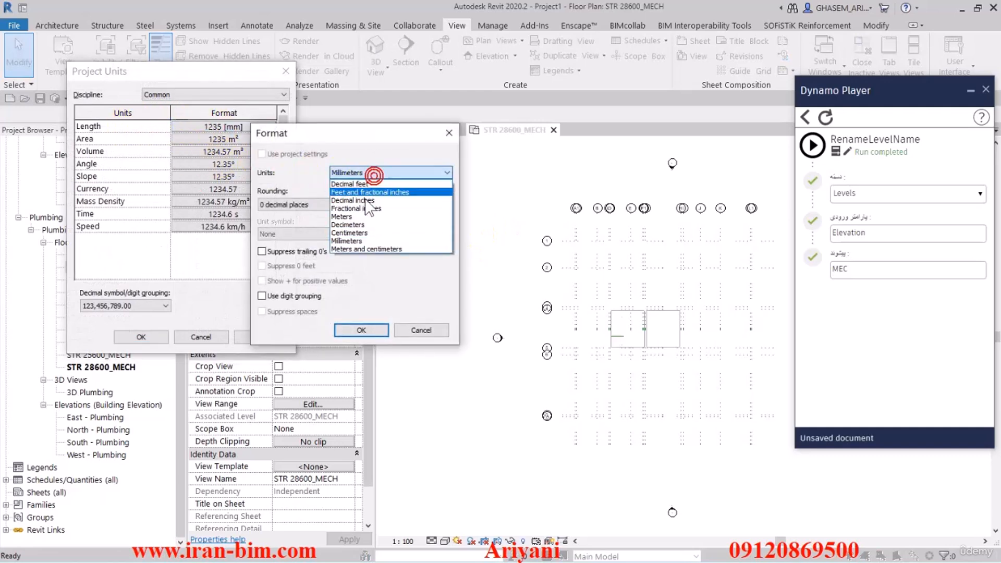
click(339, 209)
click(281, 204)
click(282, 256)
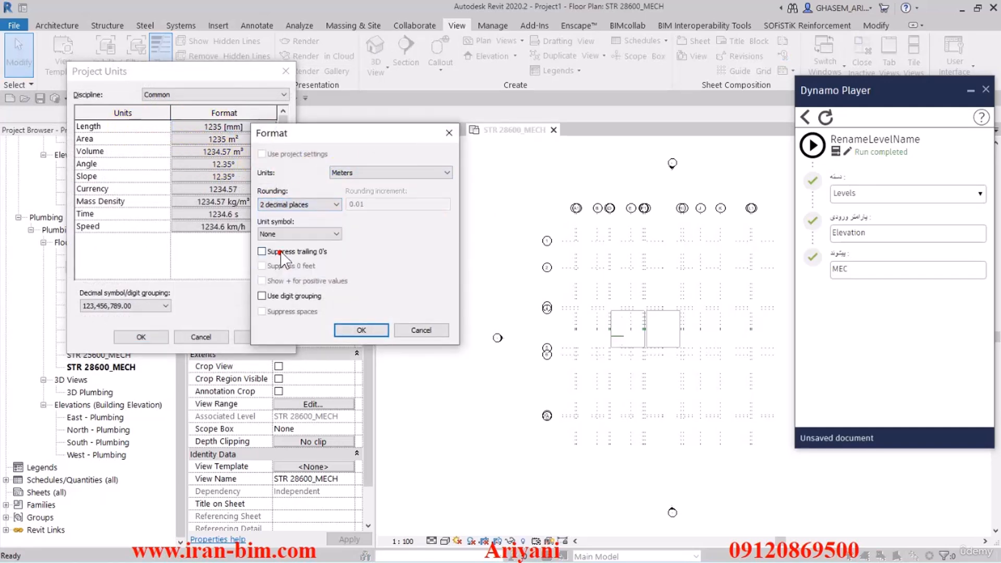
click(362, 330)
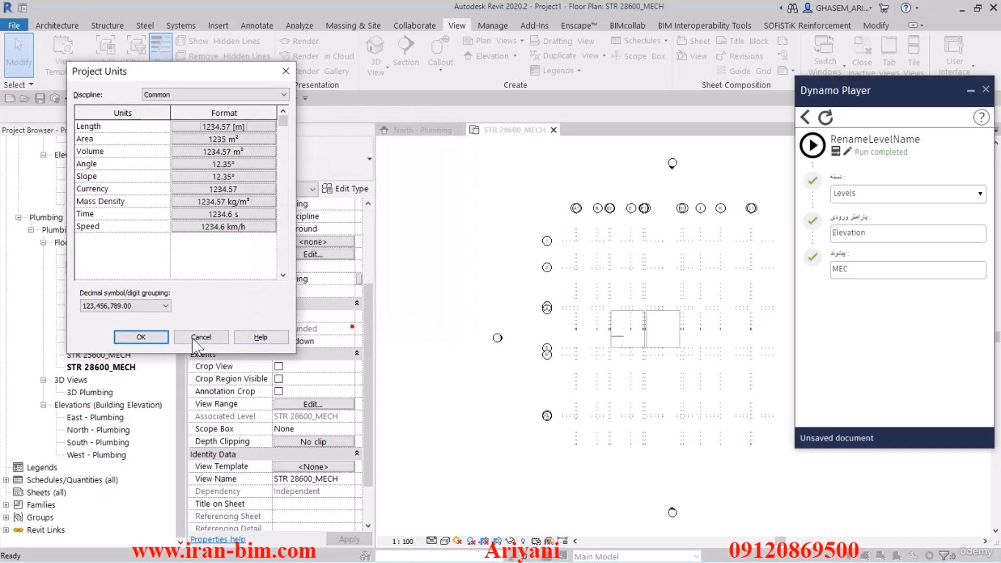
click(141, 337)
Step: Try RenameLevelName with prefix MEC again, including the corresponding views, and undo the run
click(812, 145)
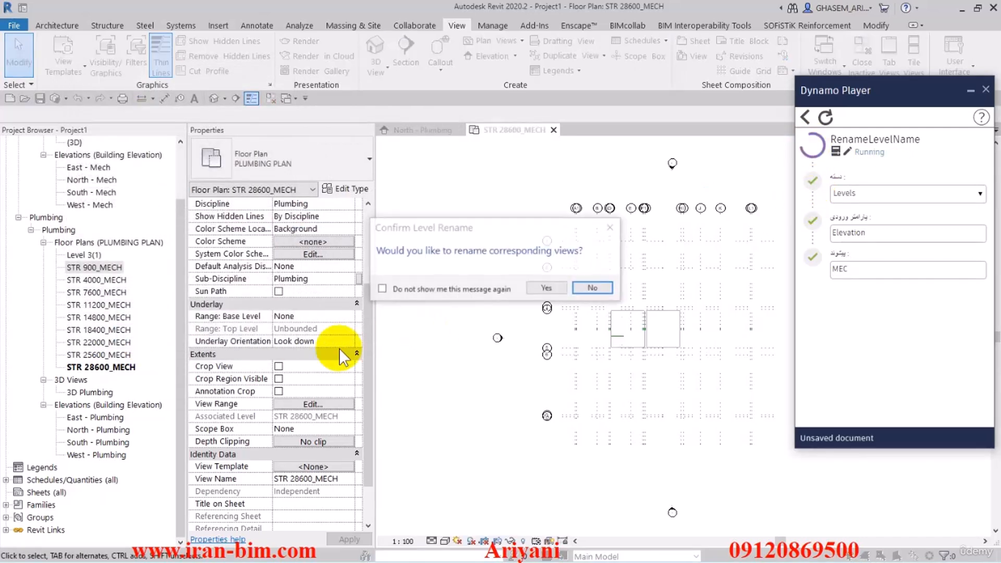
click(546, 288)
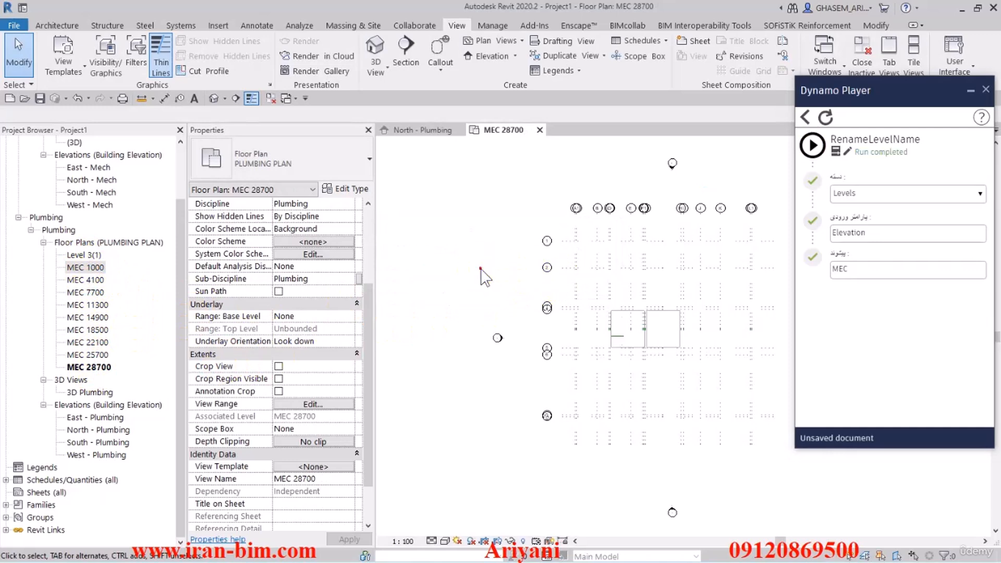
middle_drag(496, 340, 446, 340)
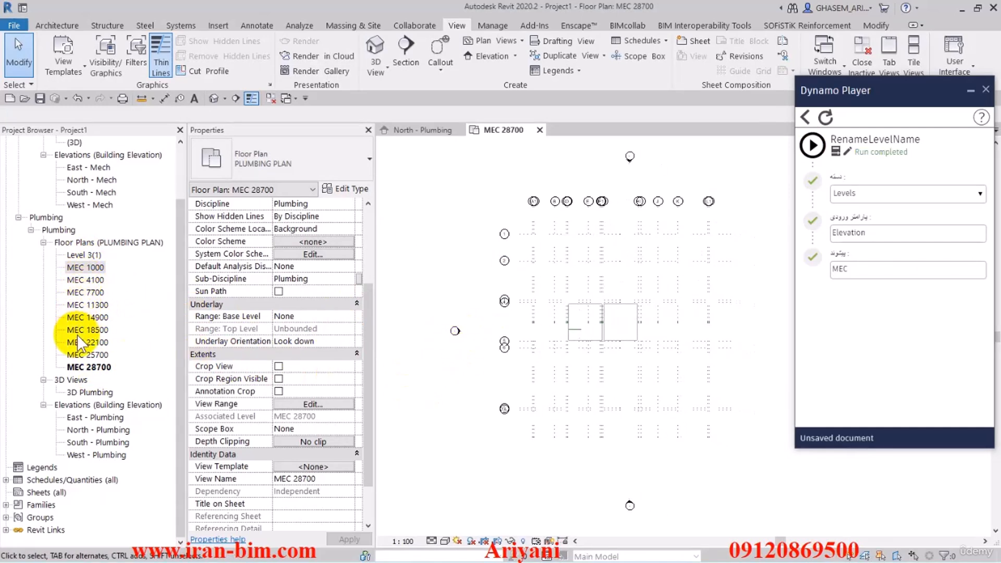
click(78, 98)
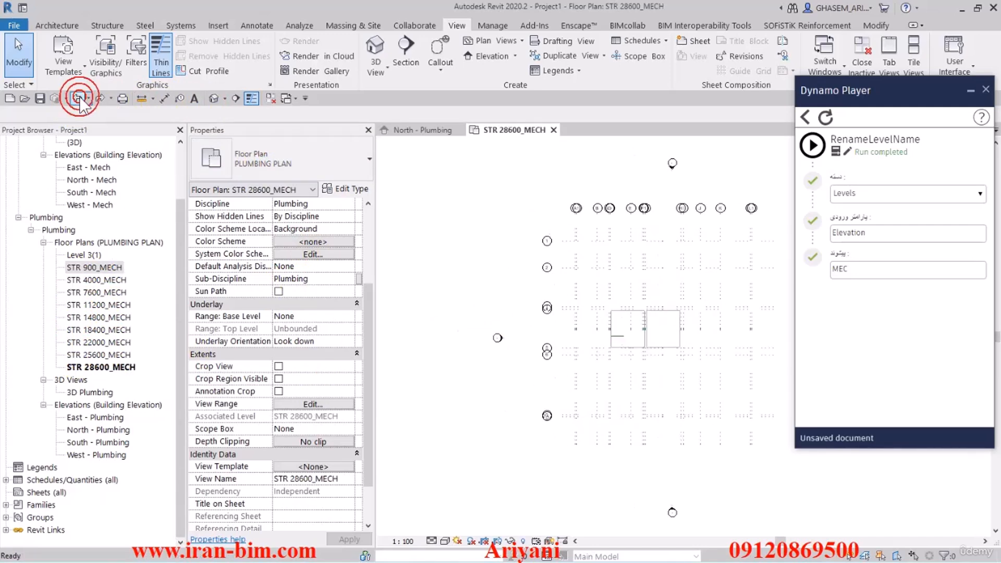
Step: Change the prefix to MEC_, run RenameLevelName with the corresponding views renamed, and close Dynamo Player
click(853, 269)
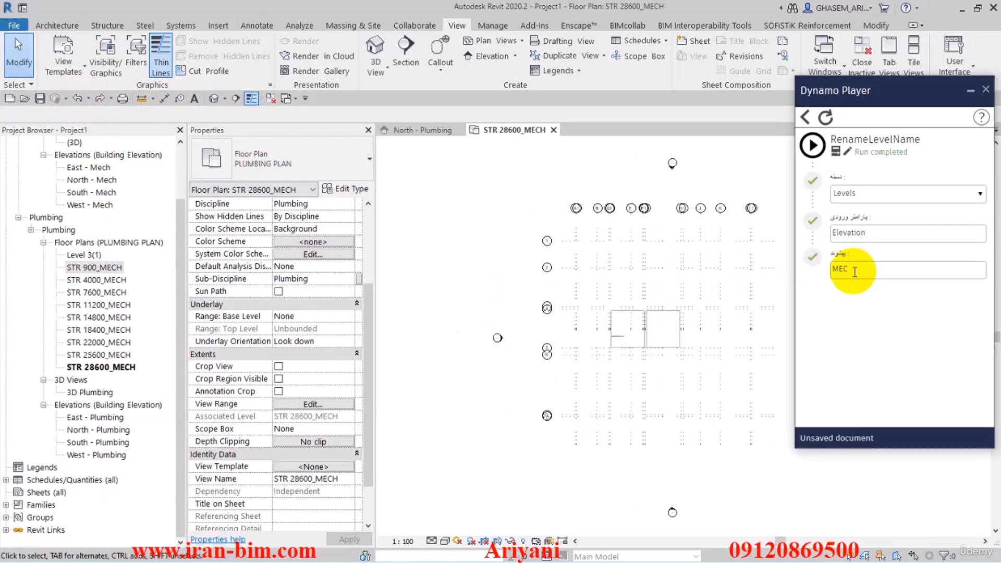
text(_)
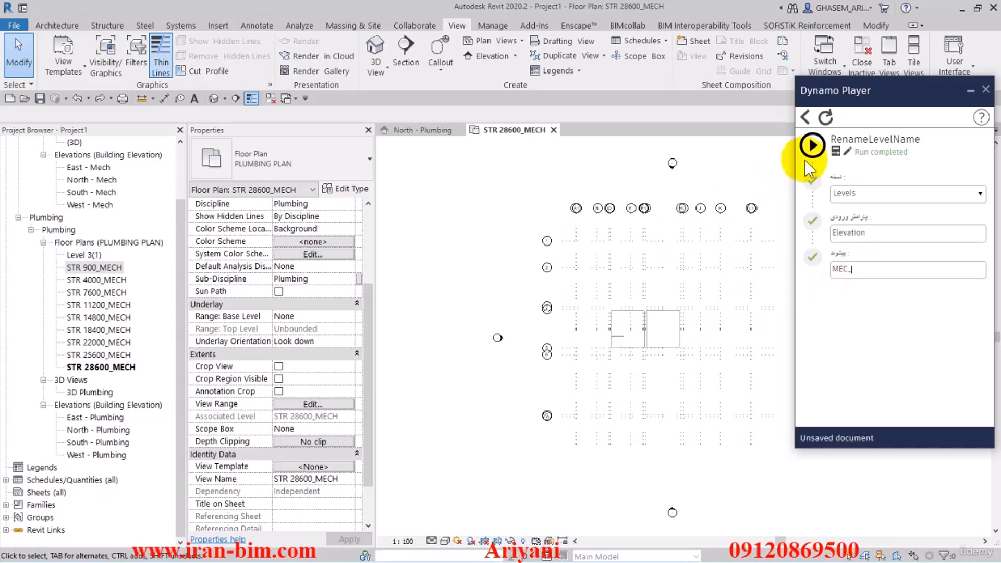
click(812, 145)
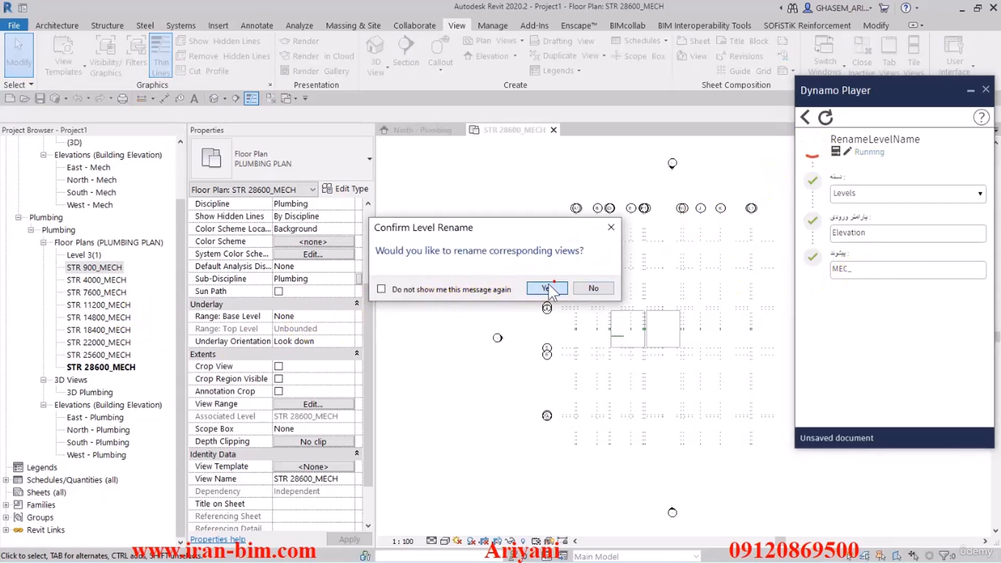
click(546, 287)
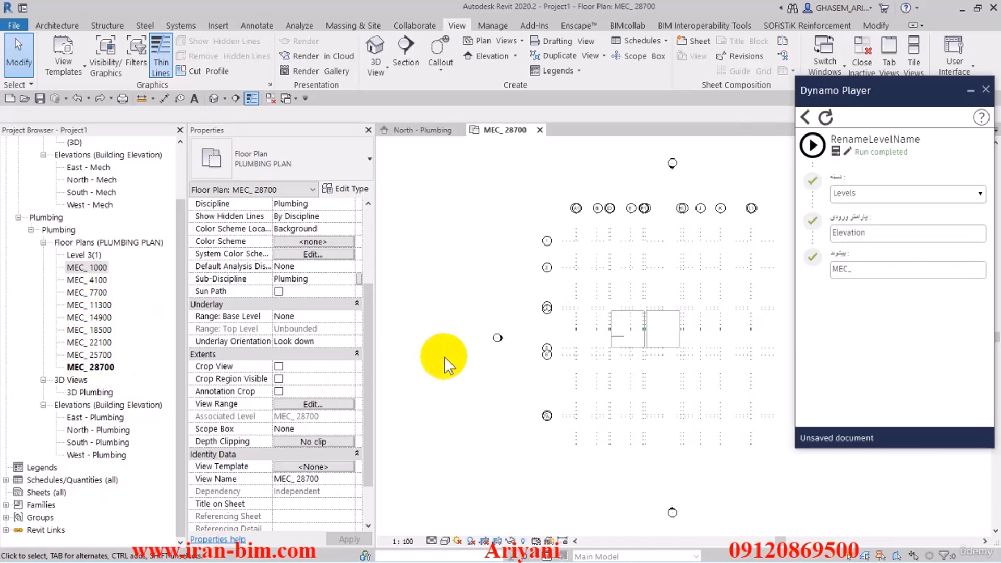
click(986, 89)
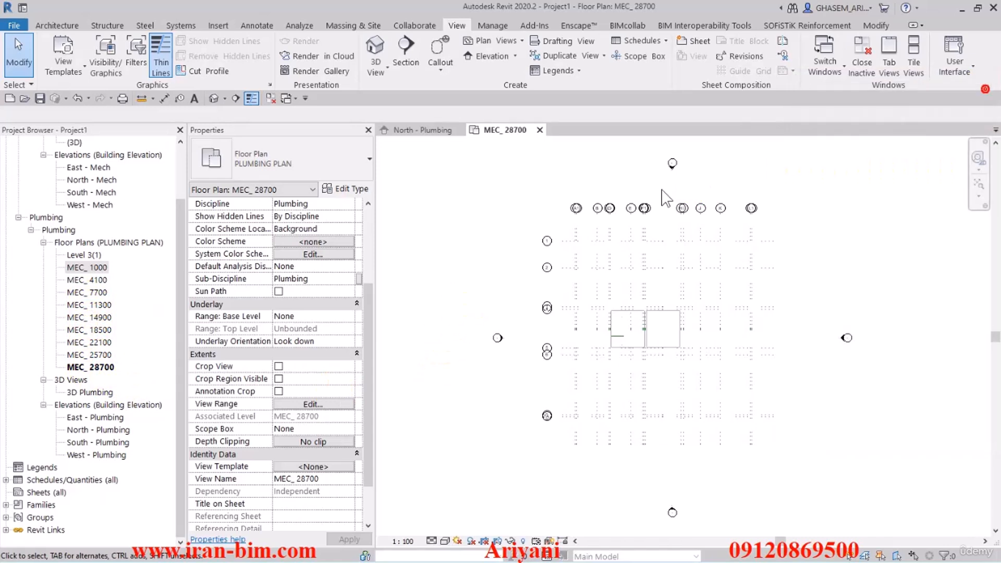
Step: Open the default 3D view and examine the renamed level heads beside the building structure
click(218, 100)
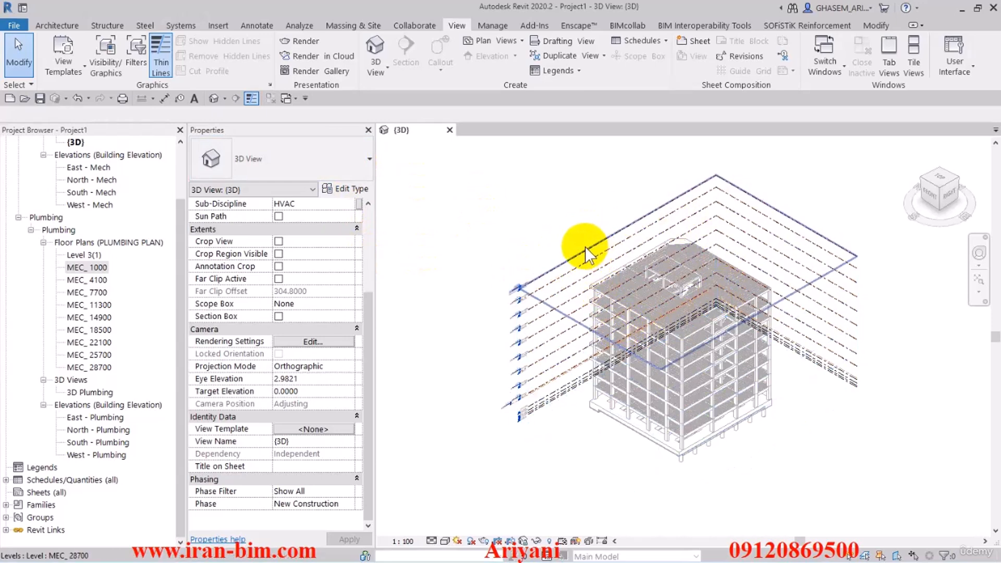
scroll(551, 420, up, 1)
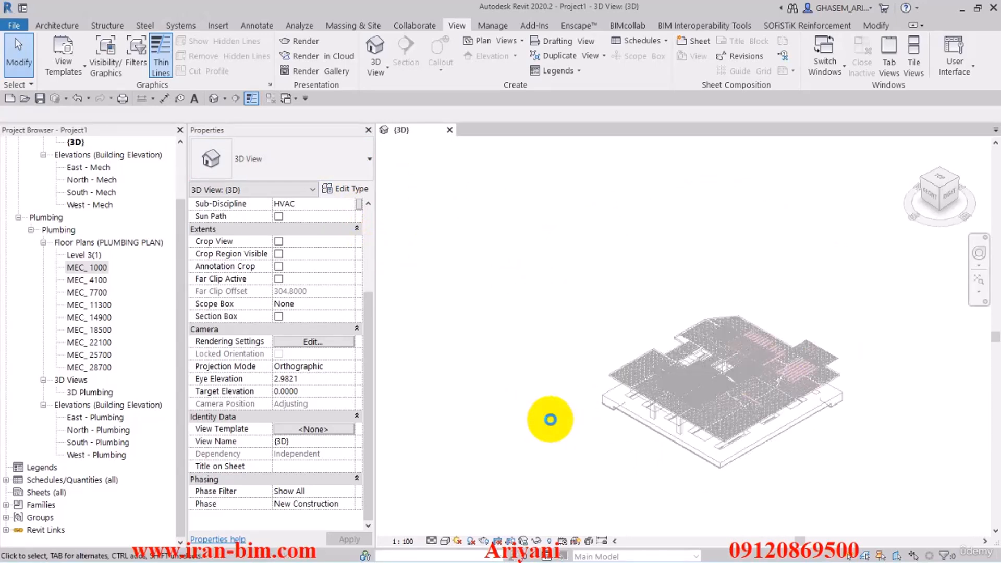
scroll(551, 420, up, 2)
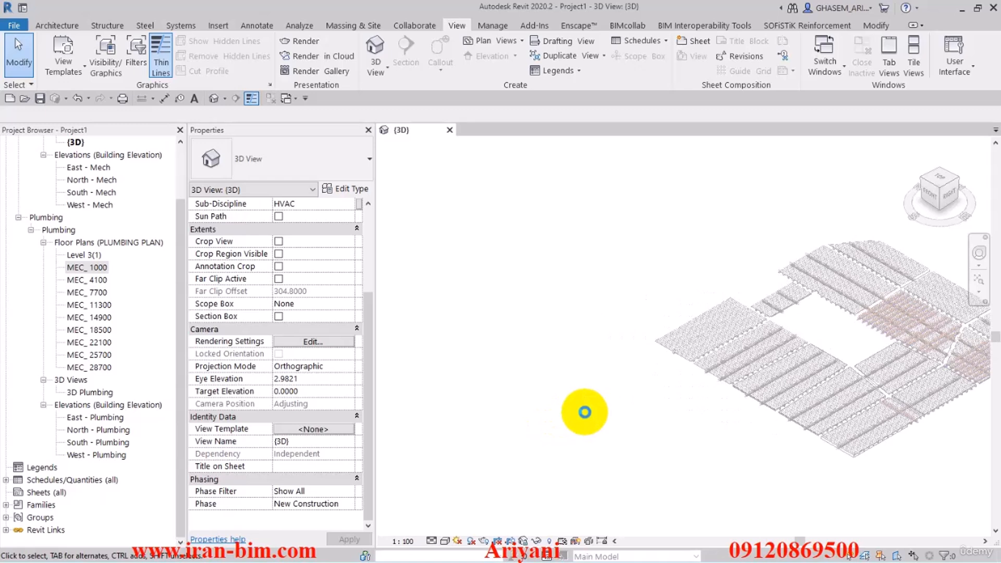
scroll(584, 412, up, 1)
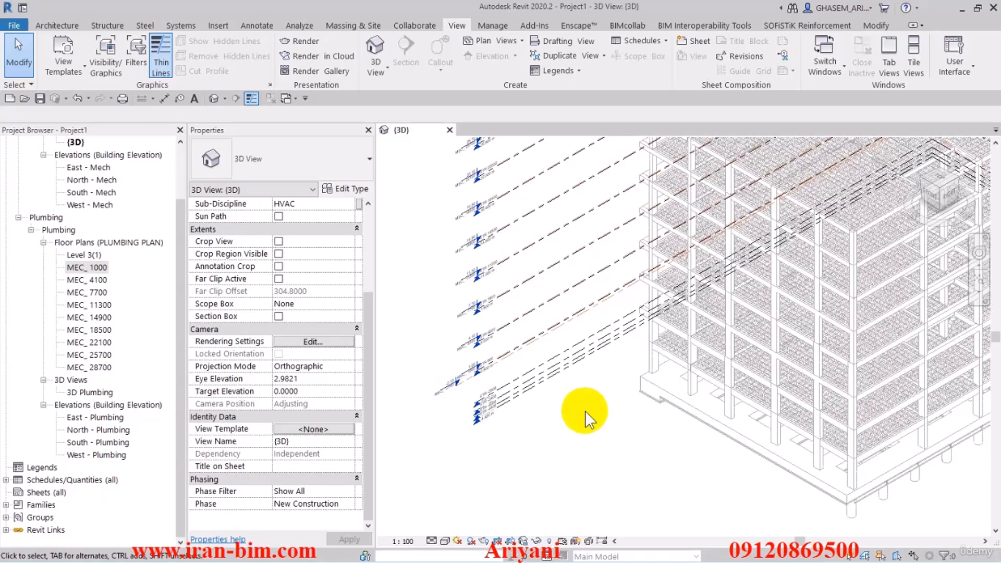
middle_drag(585, 411, 569, 414)
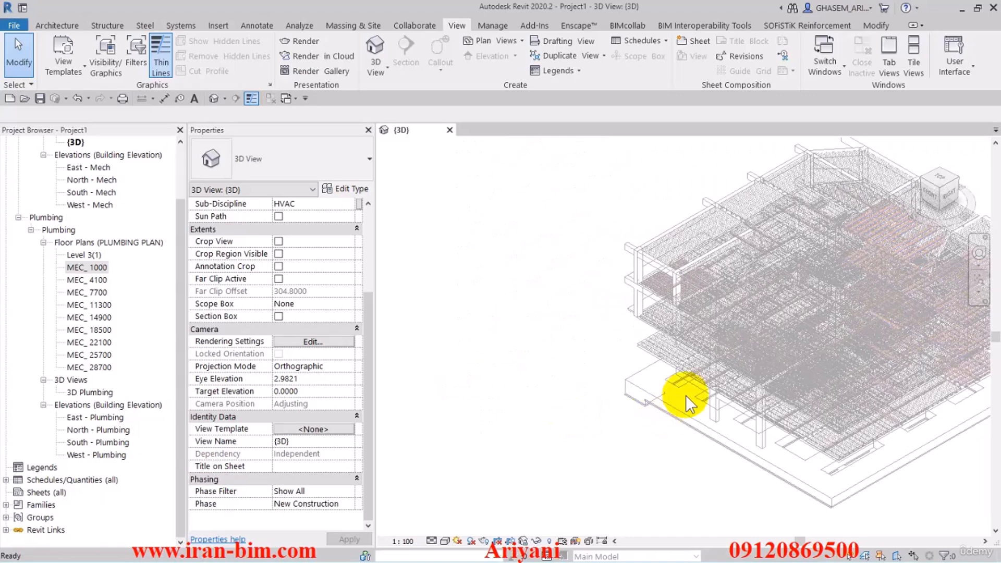
middle_drag(733, 282, 727, 281)
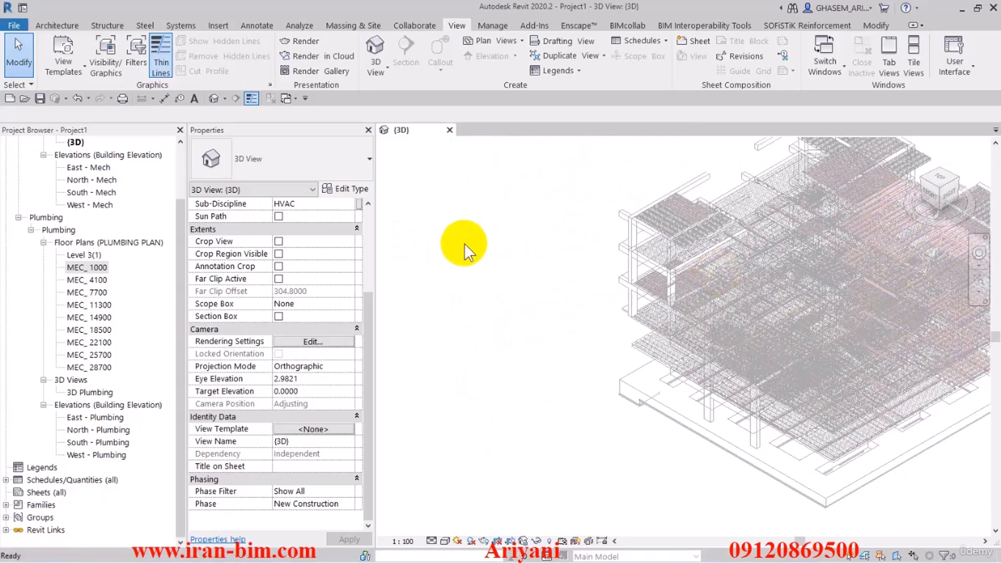
scroll(374, 267, up, 2)
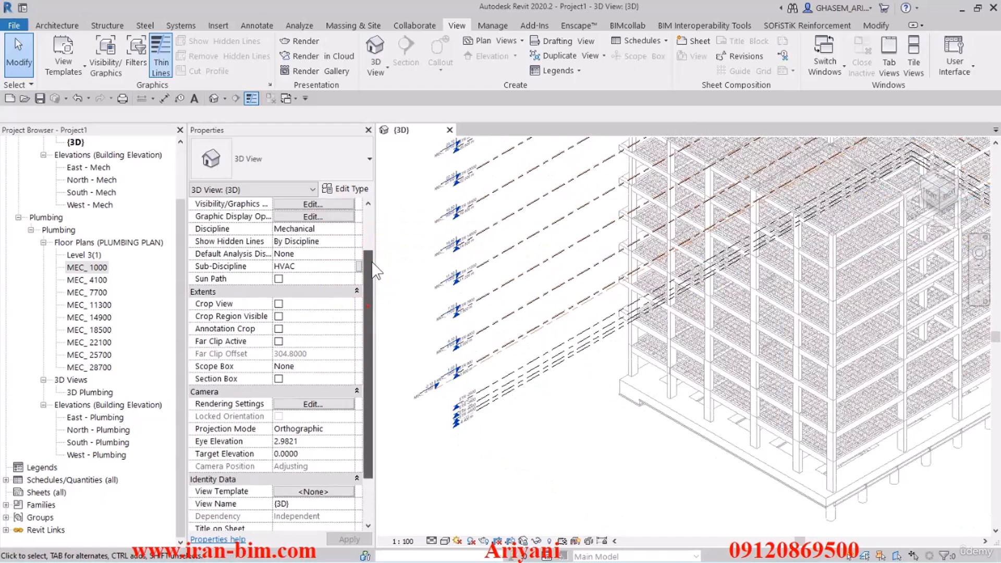
scroll(375, 270, up, 2)
click(313, 279)
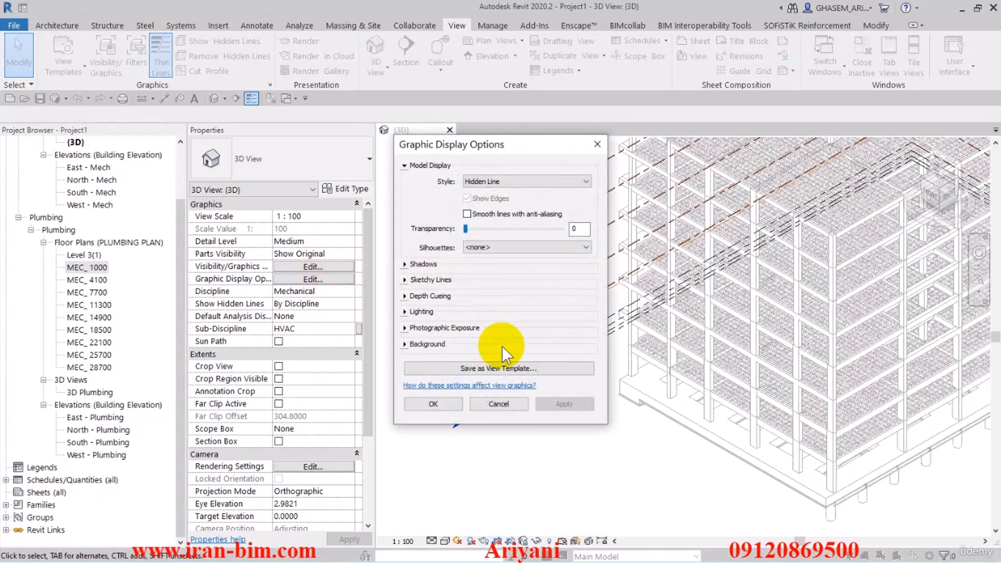
click(498, 404)
Step: In the 3D view's visibility overrides, set the linked STR- 19-7-98-v4-CoordinateModel.rvt to Custom display with custom annotation categories
click(305, 265)
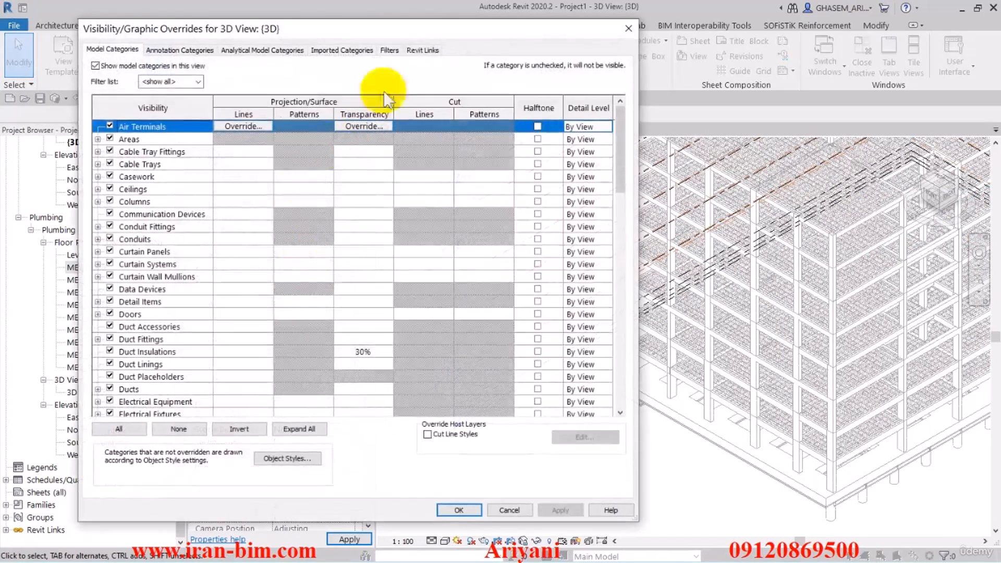
click(423, 50)
click(470, 105)
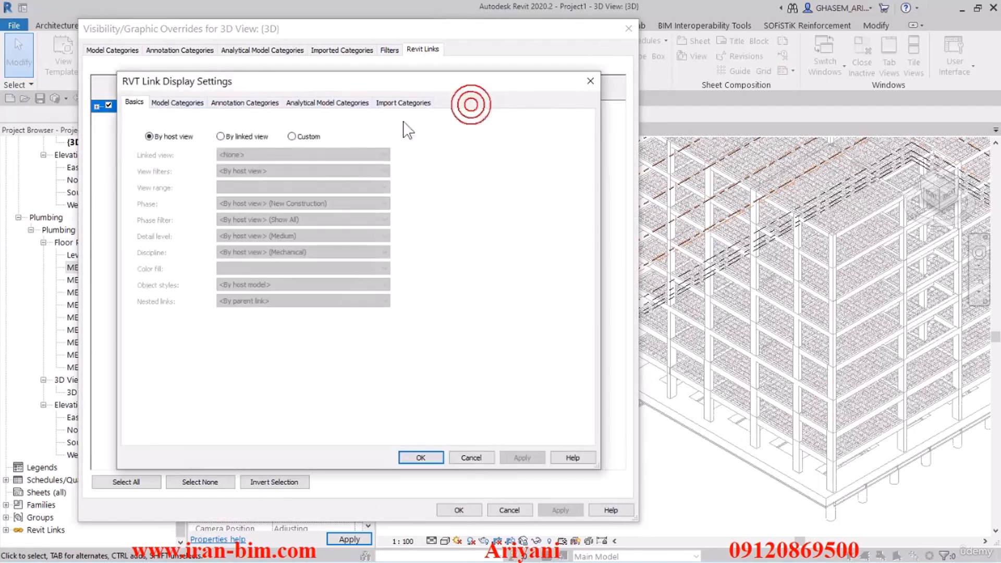
click(291, 137)
click(180, 103)
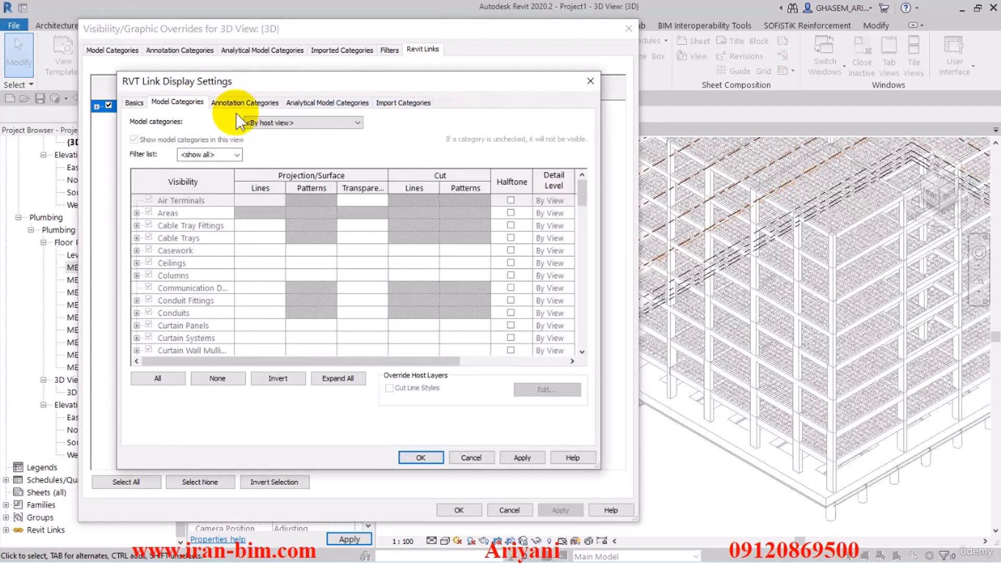
click(237, 103)
click(285, 124)
click(261, 140)
Step: Hide the Levels annotation category of the linked structural model and apply the 3D view's visibility overrides
click(224, 250)
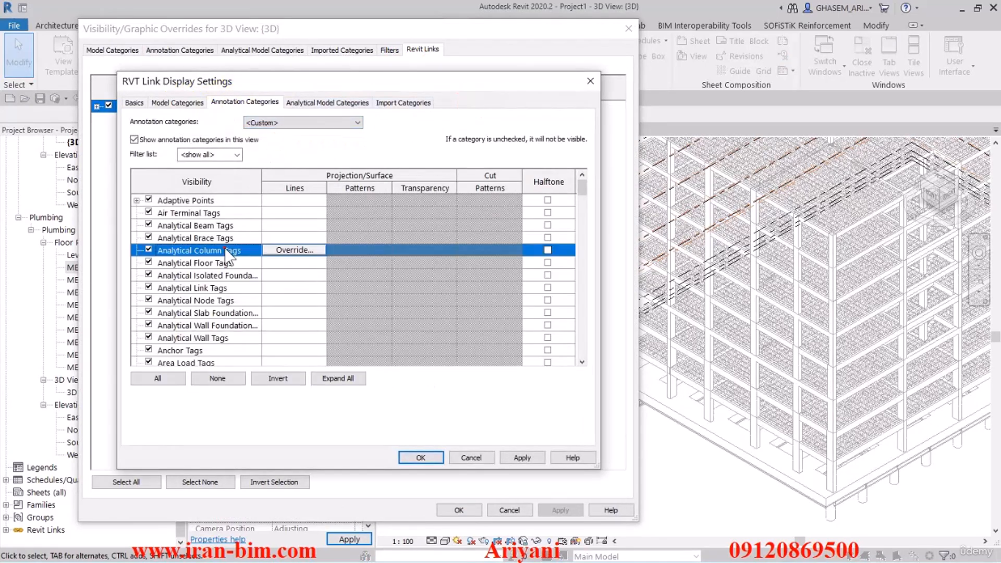
scroll(225, 261, down, 8)
click(151, 338)
click(149, 338)
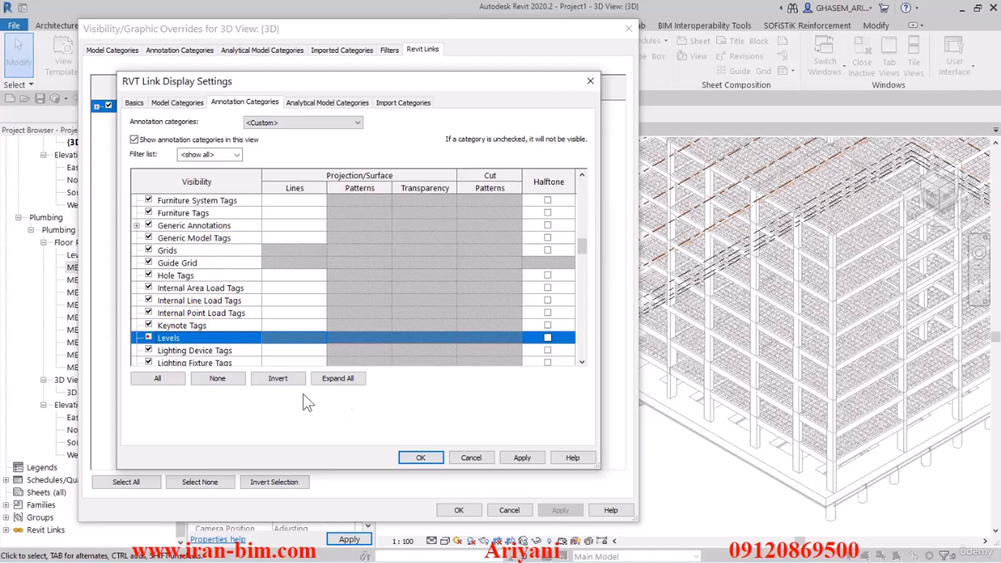
click(519, 457)
click(559, 504)
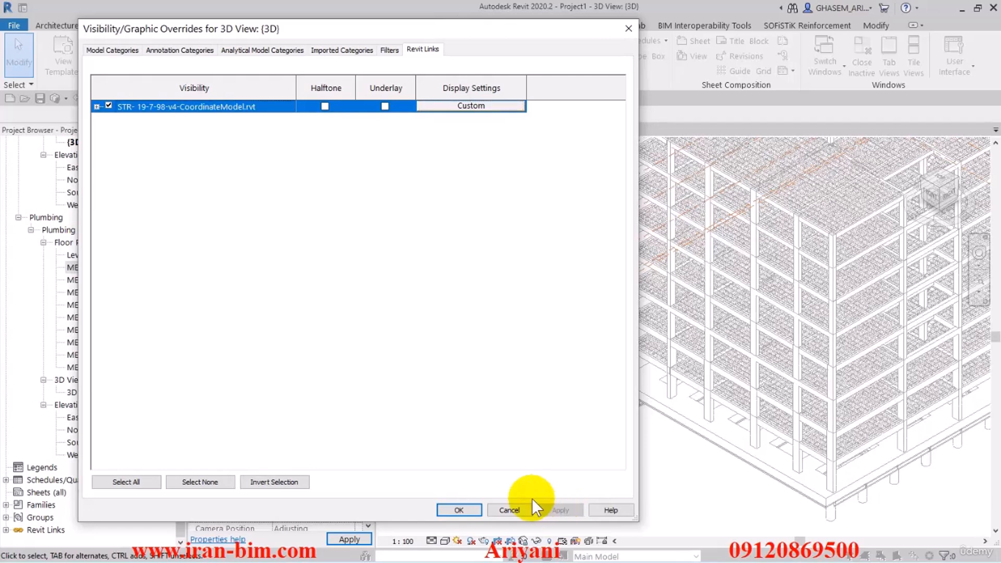
click(468, 508)
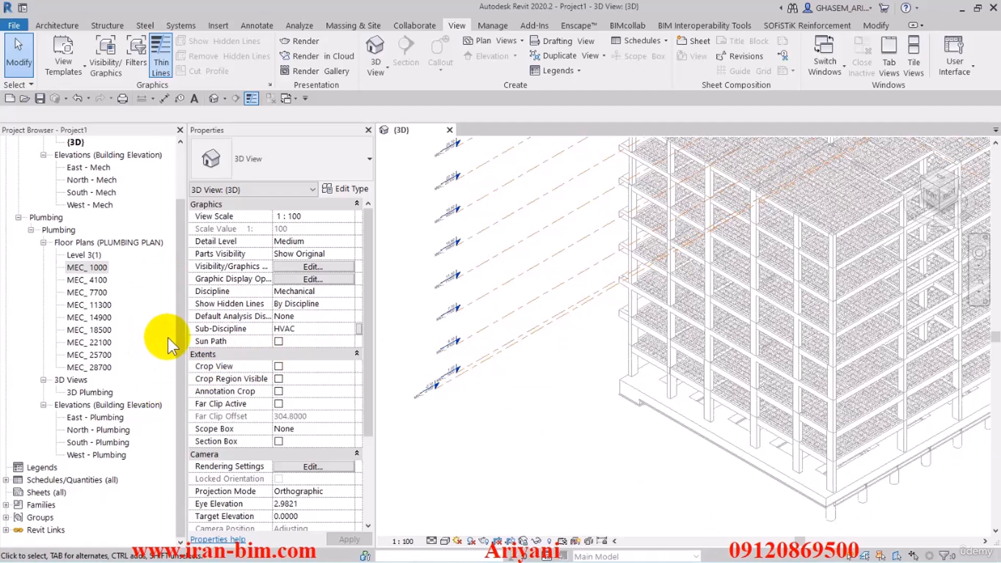
Step: Open the MEC_ 4100 plumbing floor plan
double_click(89, 284)
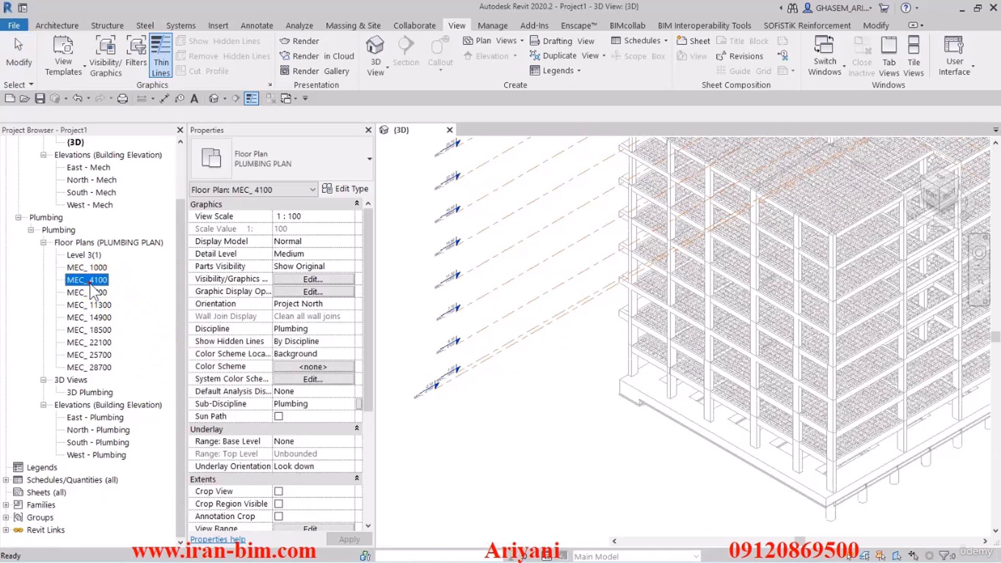
scroll(687, 327, up, 3)
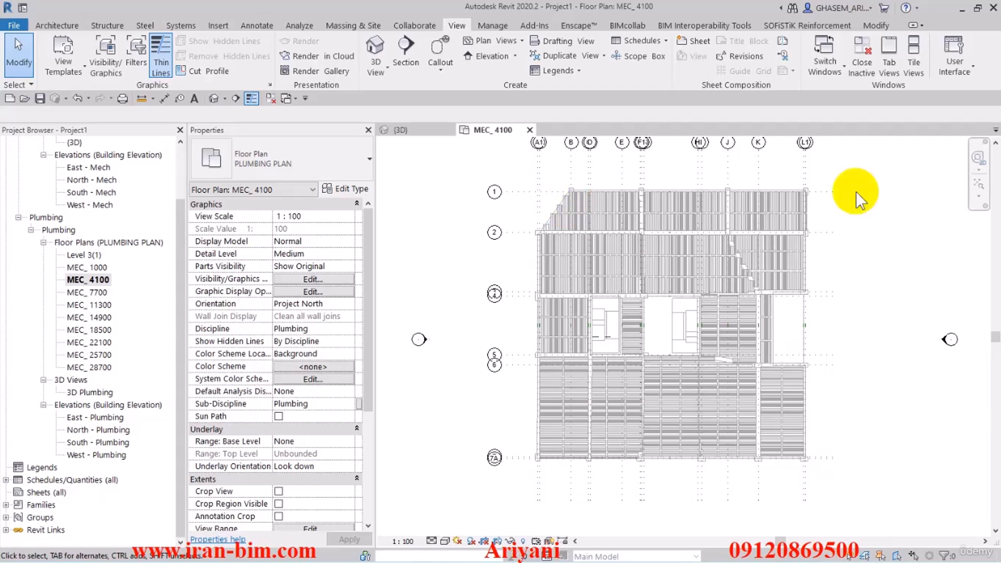
Step: Switch to AutoCAD and examine the area around the coordinate origin between axes 3 and 7 in 01-FOUNDATION.dwg
drag(1000, 78, 441, 1)
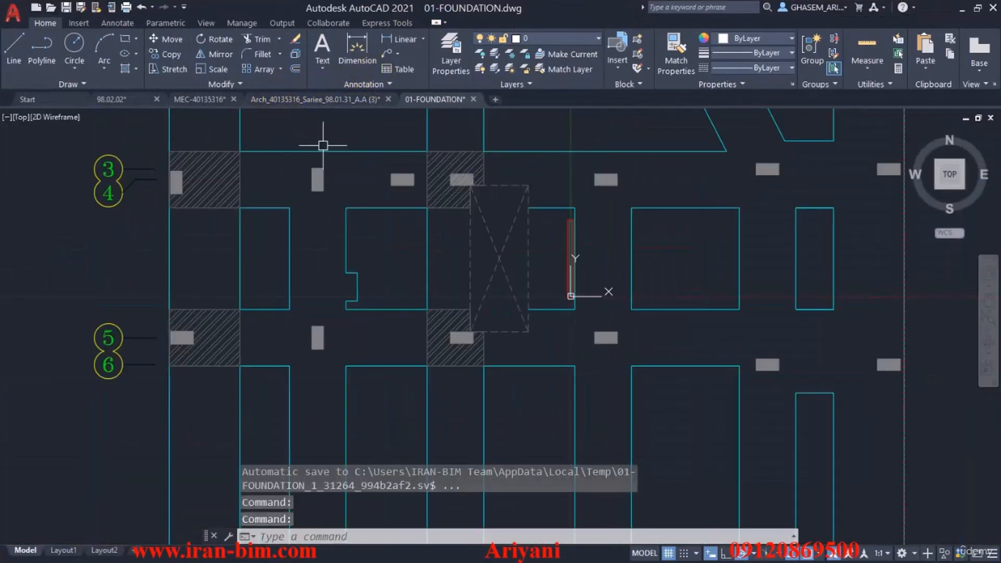
scroll(563, 246, down, 2)
scroll(561, 289, up, 4)
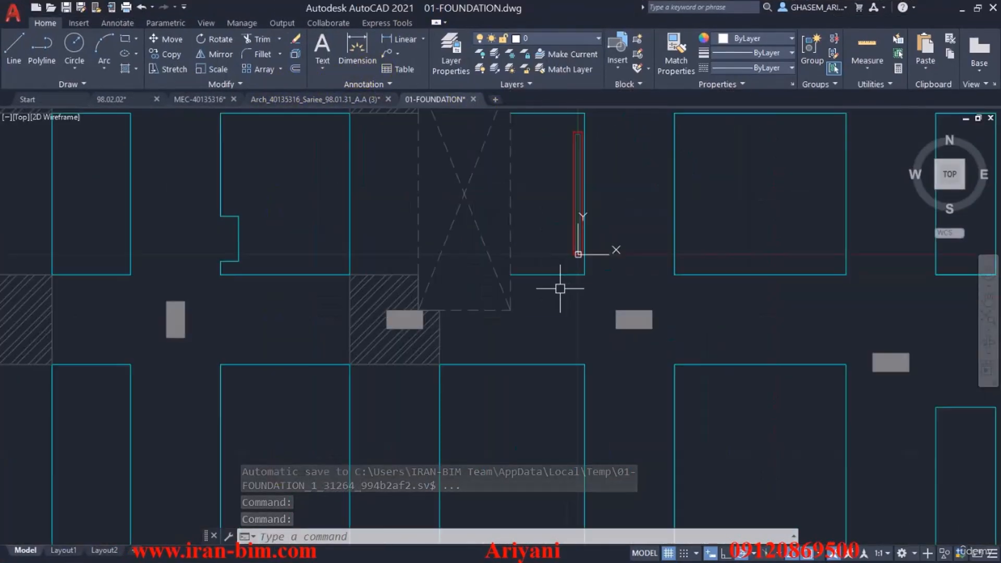
scroll(557, 294, down, 2)
middle_drag(556, 295, 559, 255)
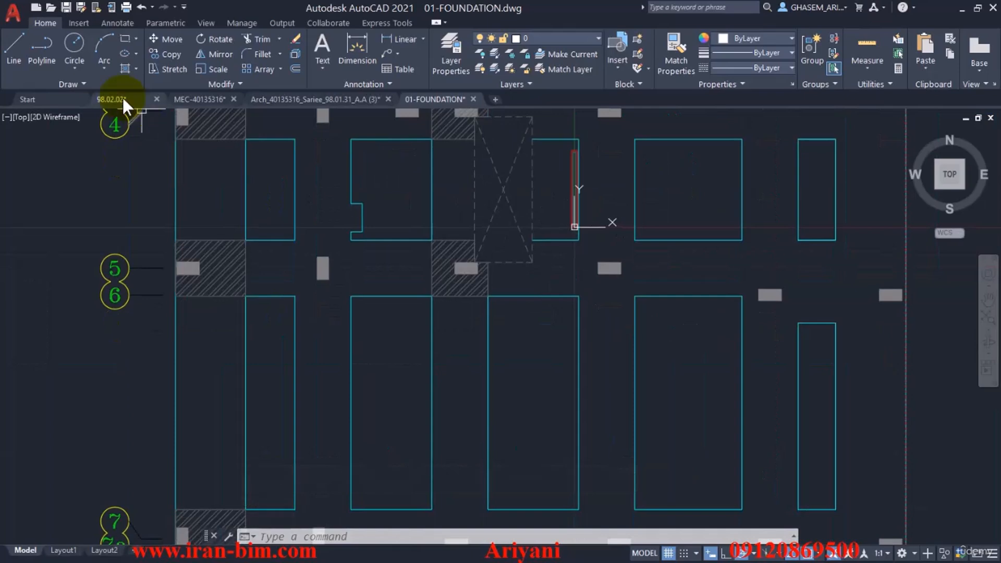
Step: Open MEC-40135316.dwg and look through its sheets from the riser diagram to the second-floor sewage and rainwater piping plan's title
click(184, 97)
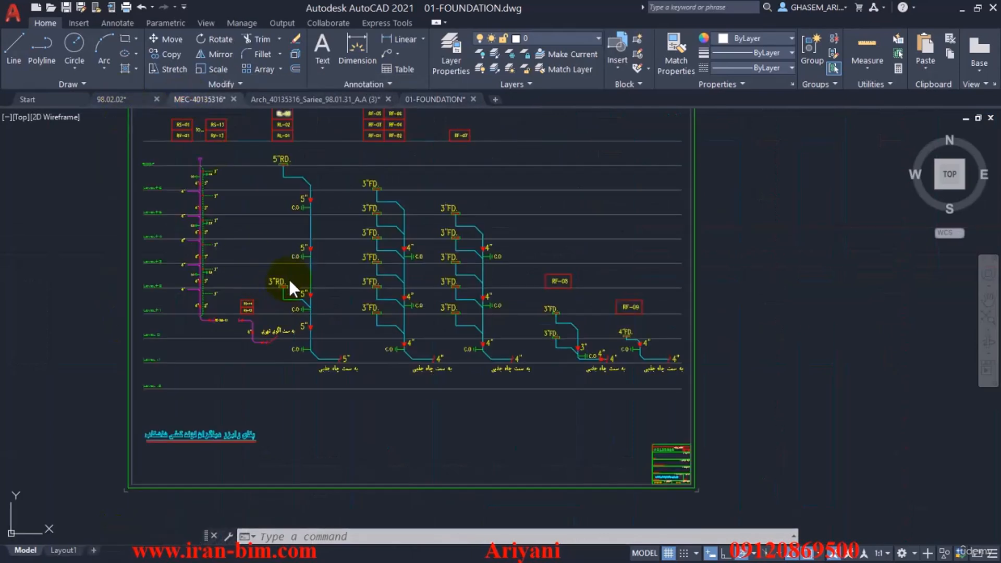
scroll(297, 233, down, 2)
key(Escape)
key(Escape)
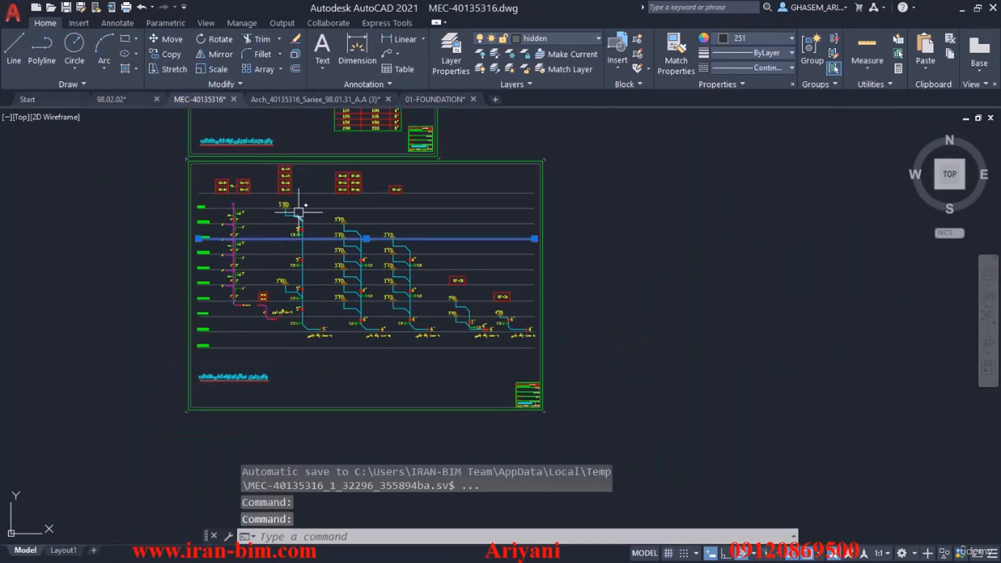
mouse_move(301, 193)
middle_down()
mouse_move(303, 291)
mouse_move(320, 308)
mouse_move(326, 537)
middle_up()
scroll(303, 290, down, 2)
middle_drag(308, 332, 312, 529)
mouse_move(339, 268)
middle_down()
mouse_move(339, 412)
mouse_move(342, 347)
middle_up()
mouse_move(346, 248)
middle_down()
mouse_move(350, 364)
mouse_move(355, 339)
middle_up()
scroll(317, 306, up, 6)
scroll(316, 307, up, 4)
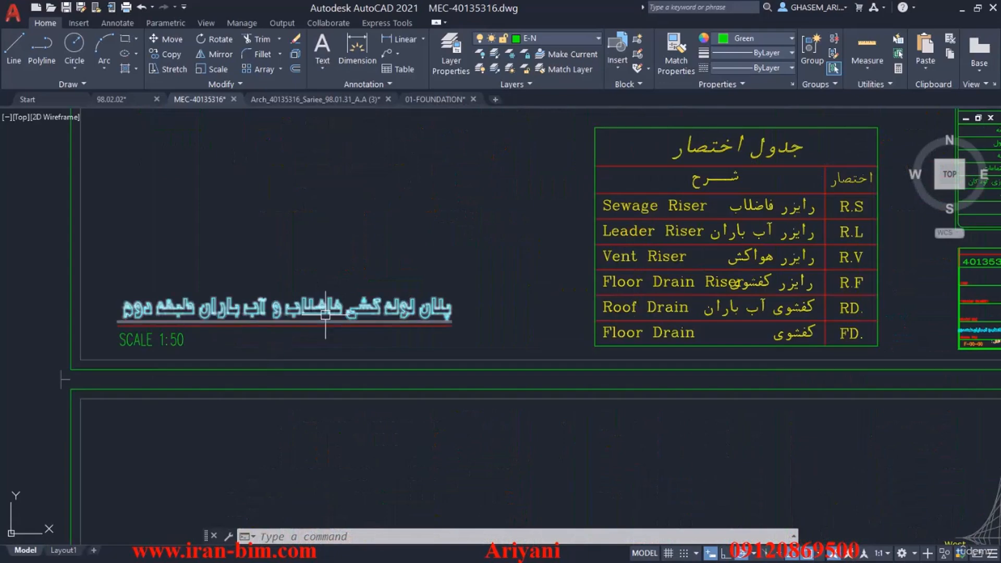
Step: Locate the first-floor sewage and rainwater piping plan and check its title
scroll(317, 306, down, 10)
middle_drag(309, 398, 309, 423)
scroll(309, 424, up, 5)
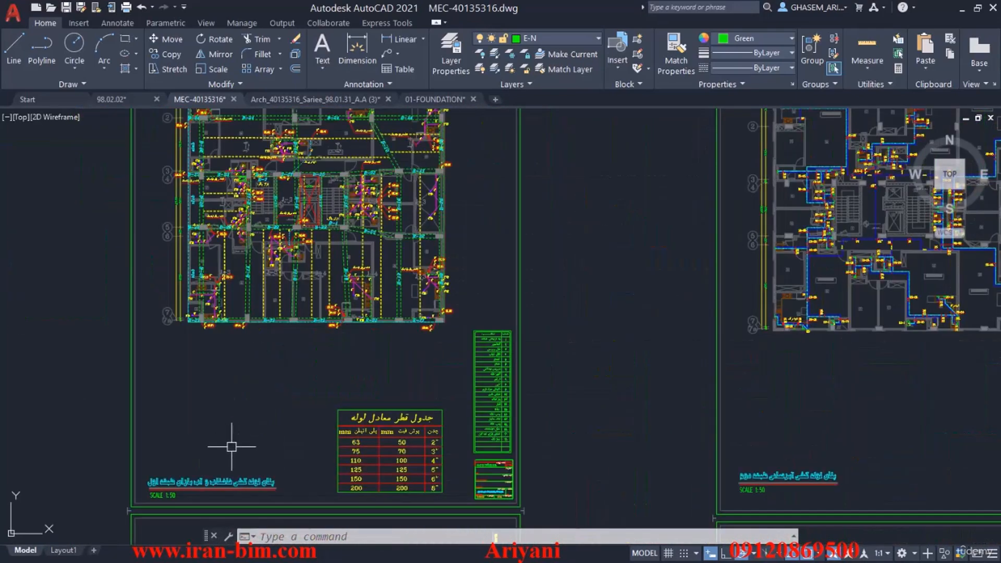
scroll(172, 500, up, 4)
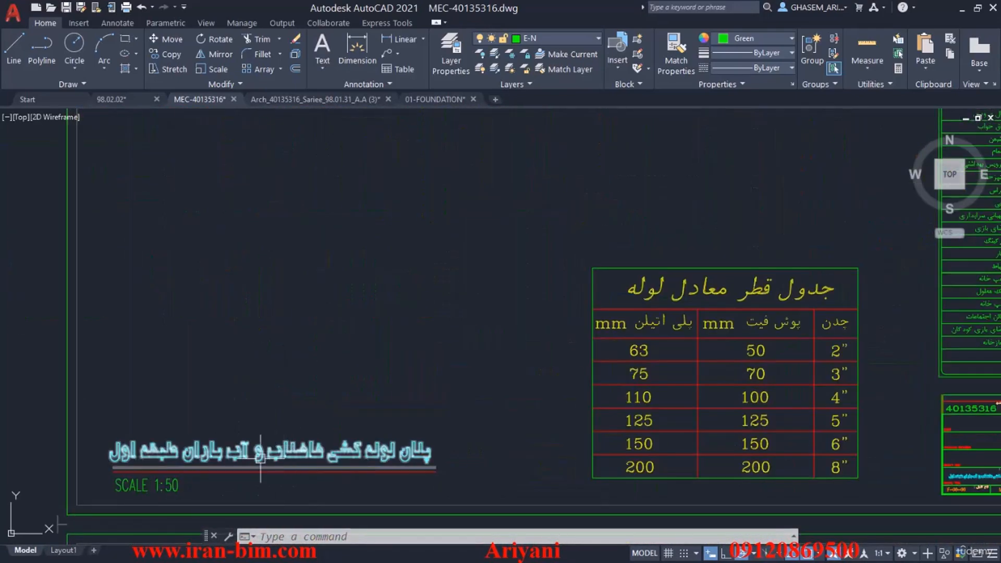
scroll(260, 458, down, 5)
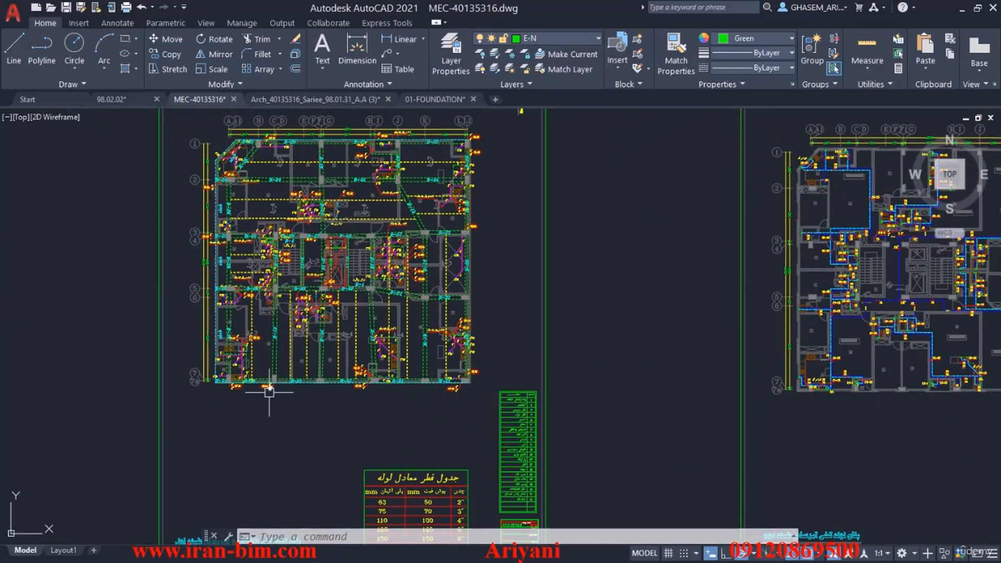
Step: Try erasing the architectural background block from the first-floor sewage and rainwater plan, and undo the erasure
click(214, 389)
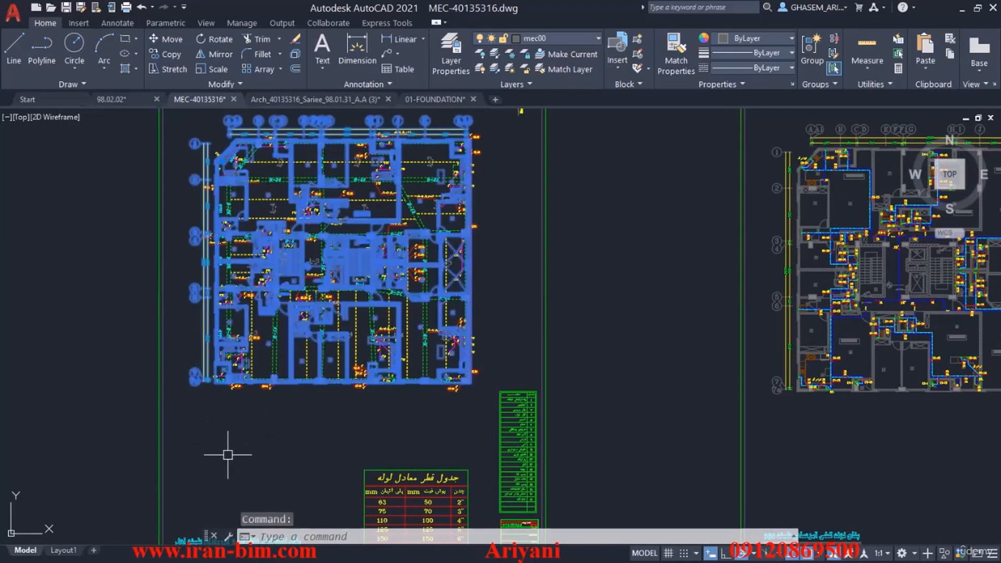
key(Delete)
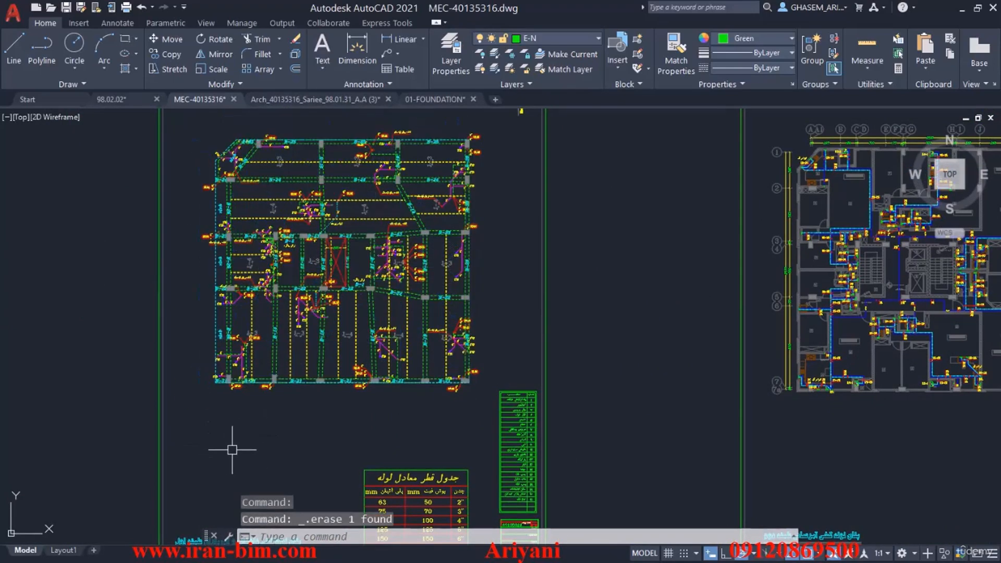
key(ctrl+z)
Step: Erase the structural beam overlay from the first-floor sewage and rainwater plan, leaving the architectural background in place
click(280, 381)
key(Delete)
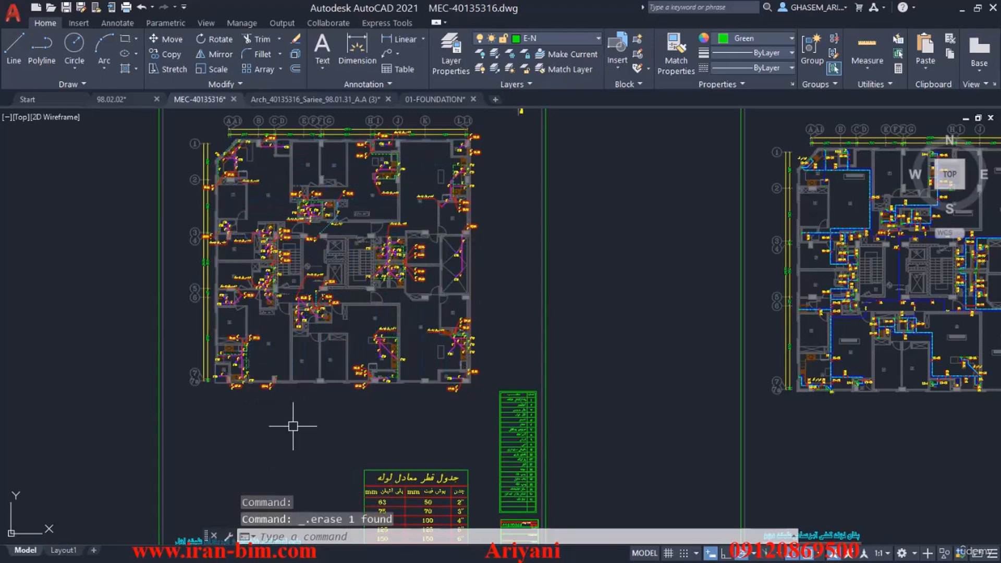
scroll(304, 326, down, 4)
scroll(302, 250, up, 4)
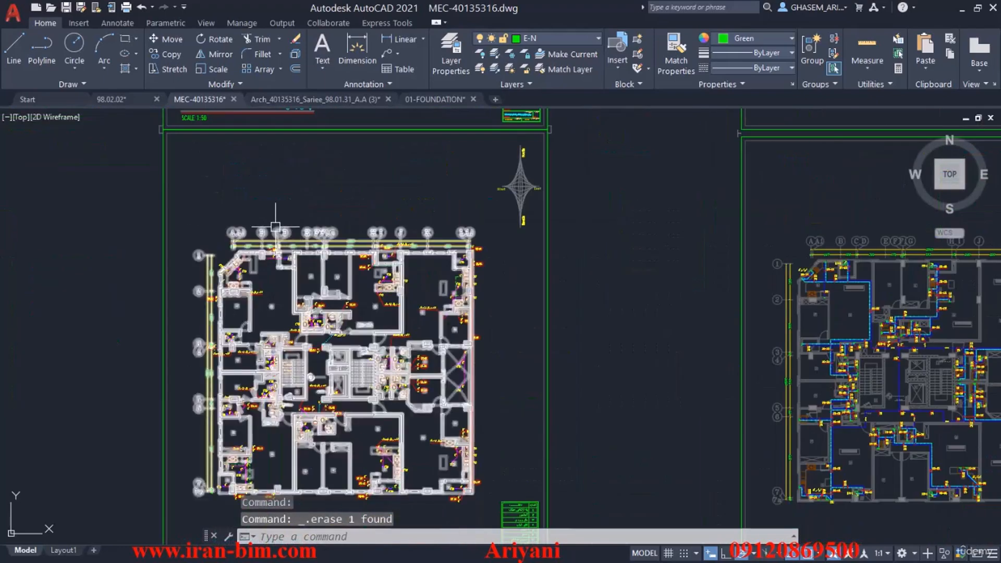
mouse_move(275, 227)
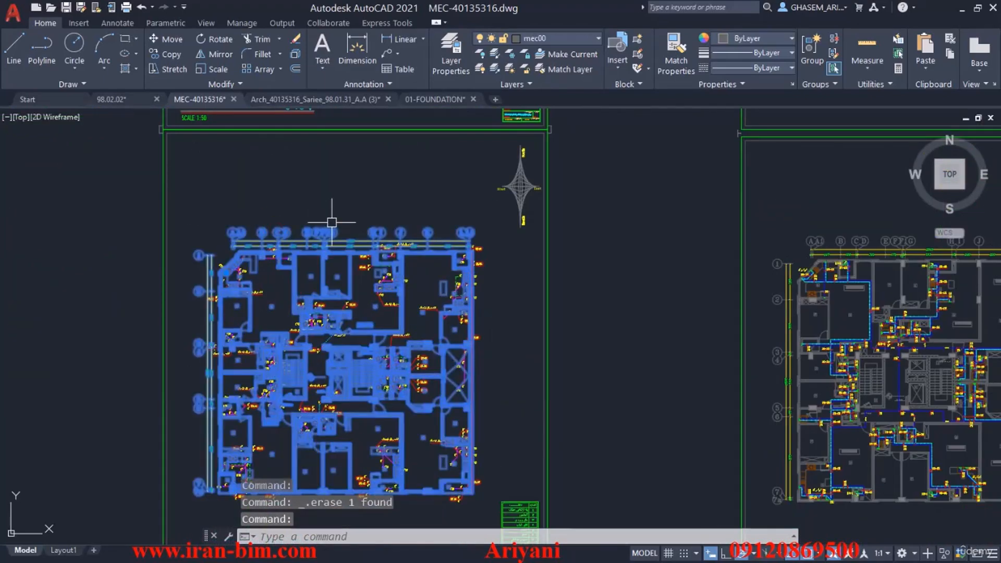
key(Escape)
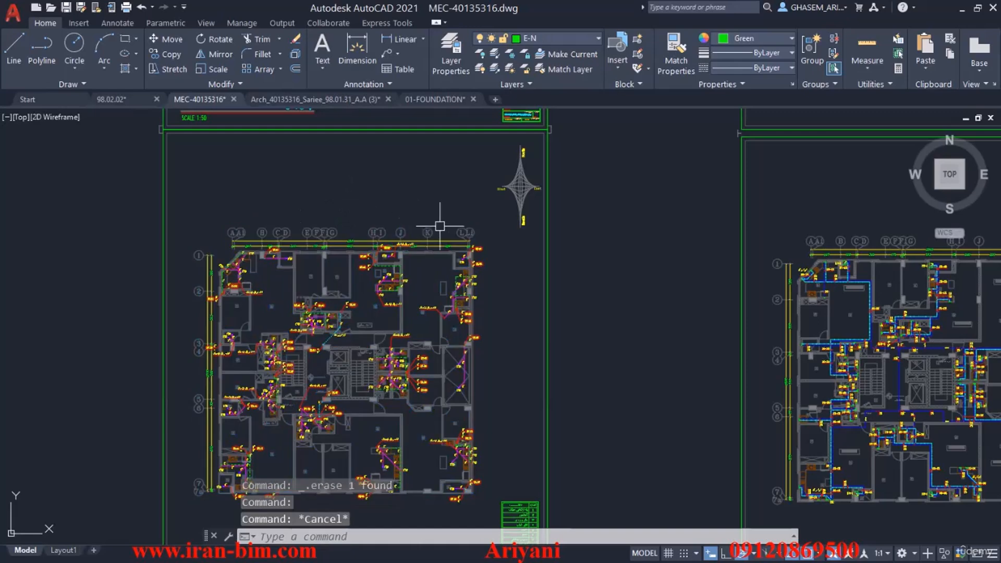
Step: Copy the complete first-floor sewage and rainwater plan and paste it into a new drawing based on acadiso.dwt
scroll(471, 222, down, 2)
click(480, 211)
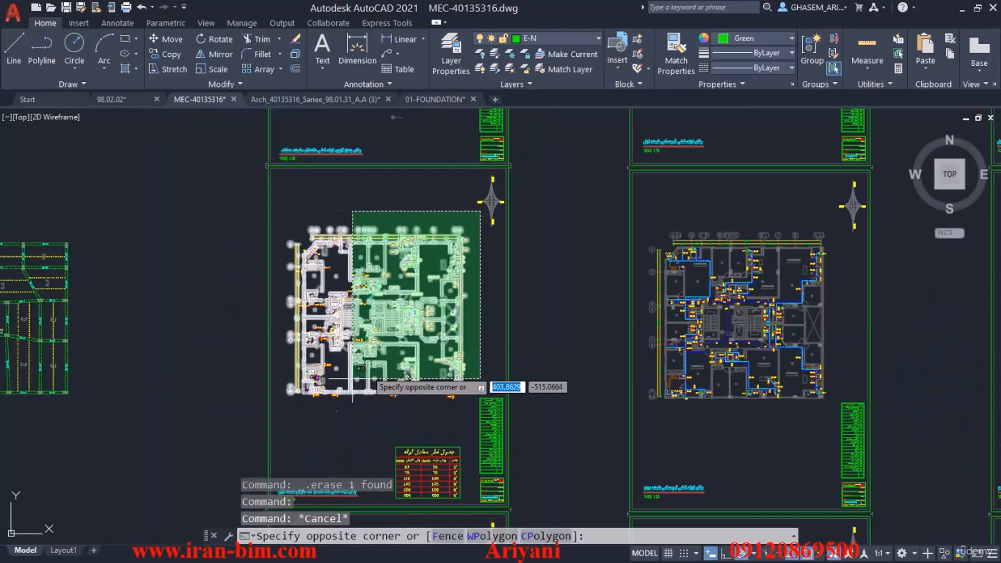
click(282, 405)
key(ctrl+c)
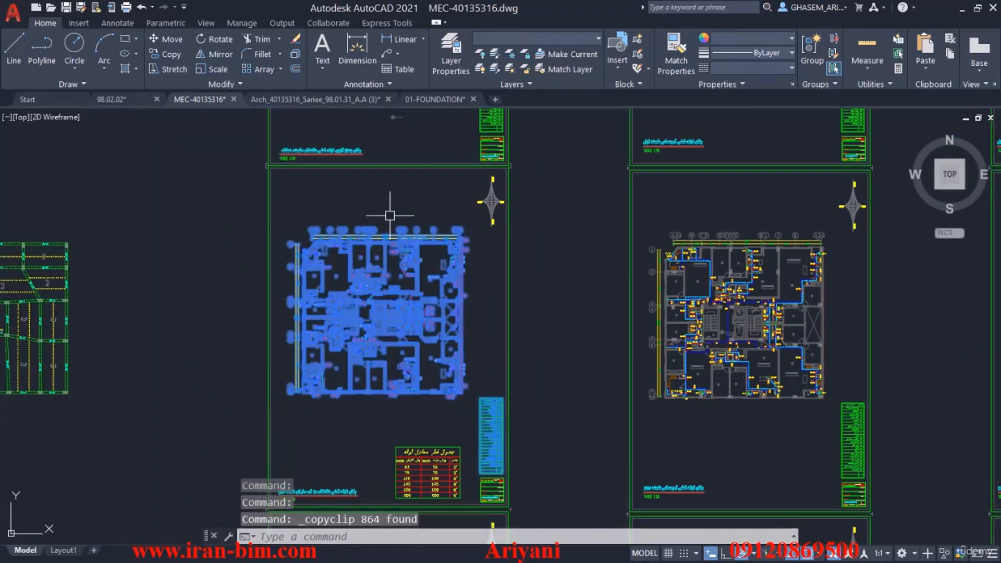
key(ctrl+n)
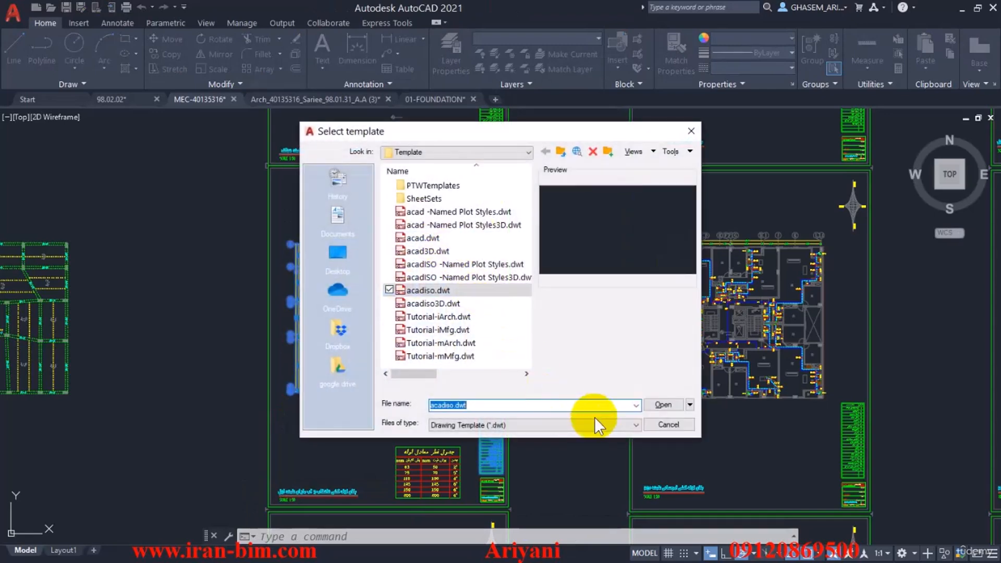
click(653, 406)
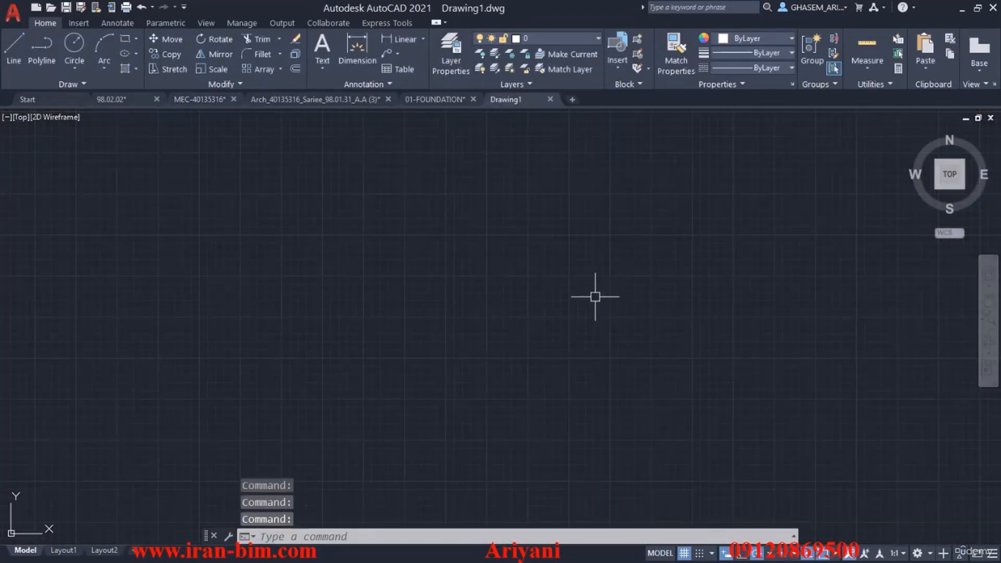
key(ctrl+v)
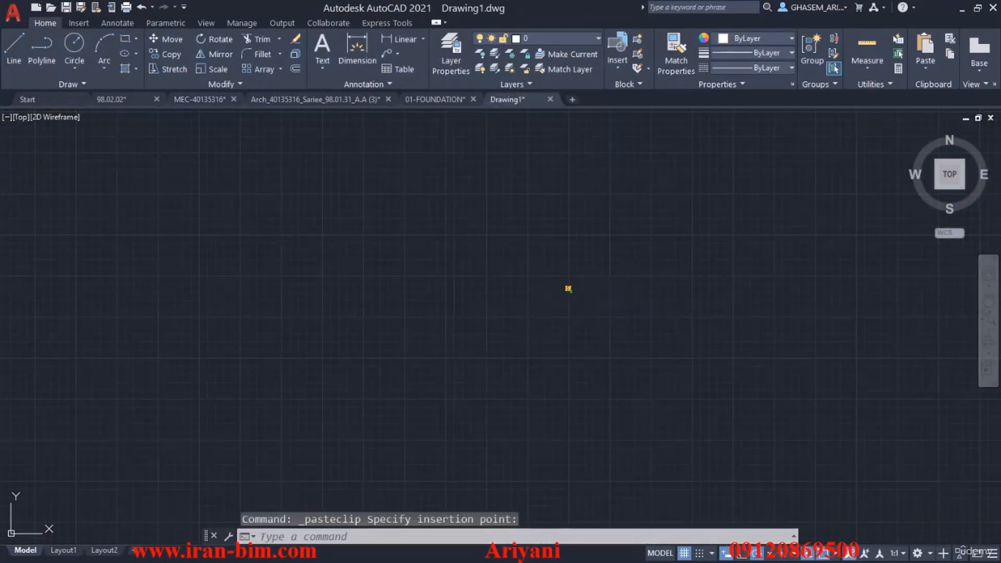
Step: Erase the legend table that was copied along with the plan in the new drawing
middle_click(544, 303)
middle_click(545, 304)
middle_drag(644, 331, 591, 244)
click(678, 313)
click(607, 458)
key(Delete)
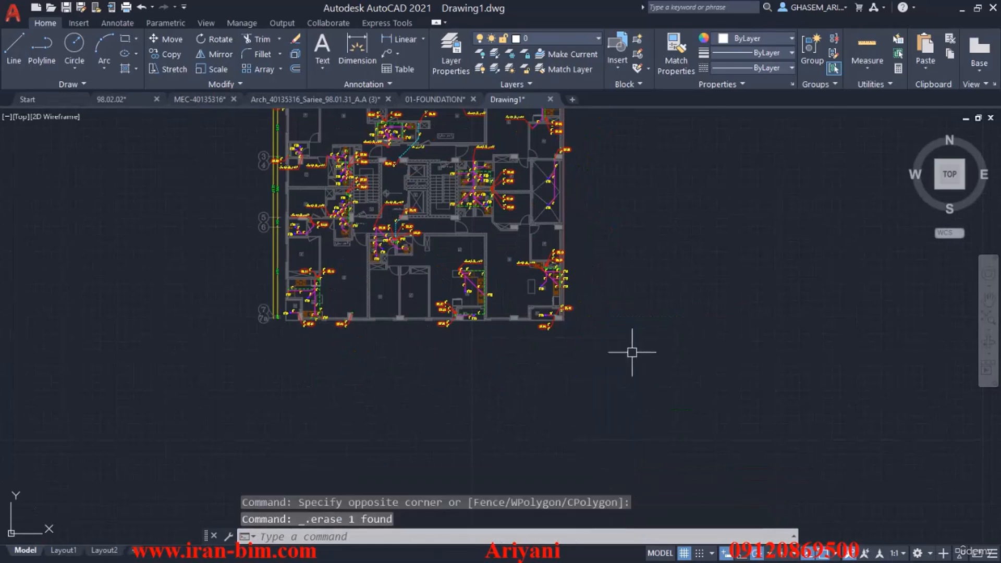
Step: Copy the red origin marker and the corner column at axis 7a from the foundation drawing and paste them beside the plumbing plan in Drawing1
click(442, 103)
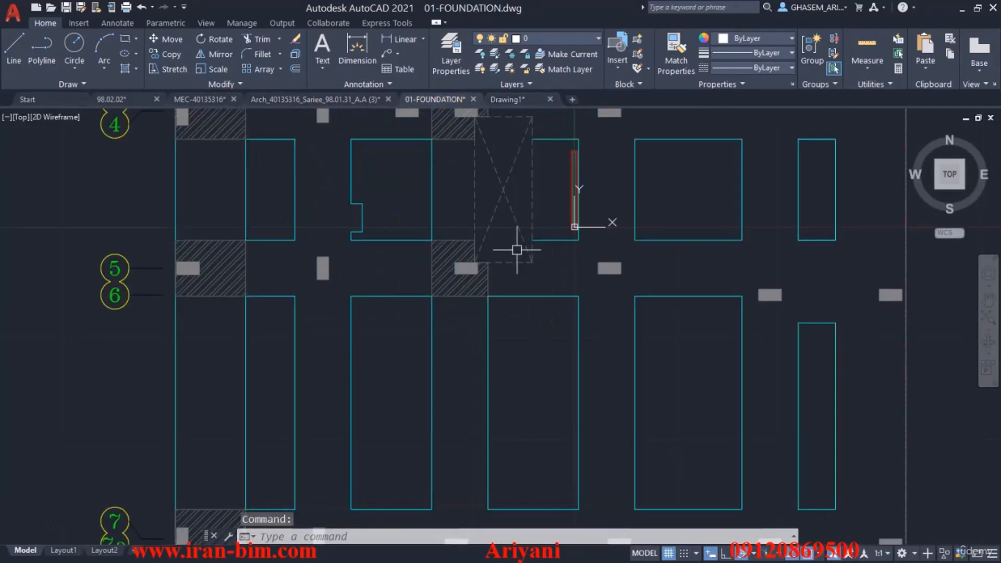
scroll(567, 228, up, 3)
click(579, 204)
scroll(568, 159, down, 5)
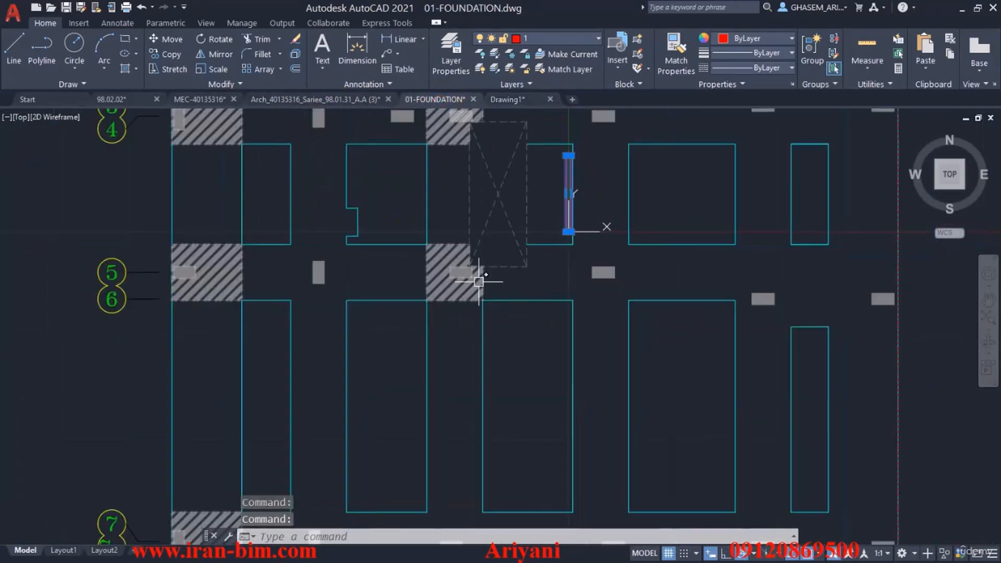
scroll(238, 436, up, 5)
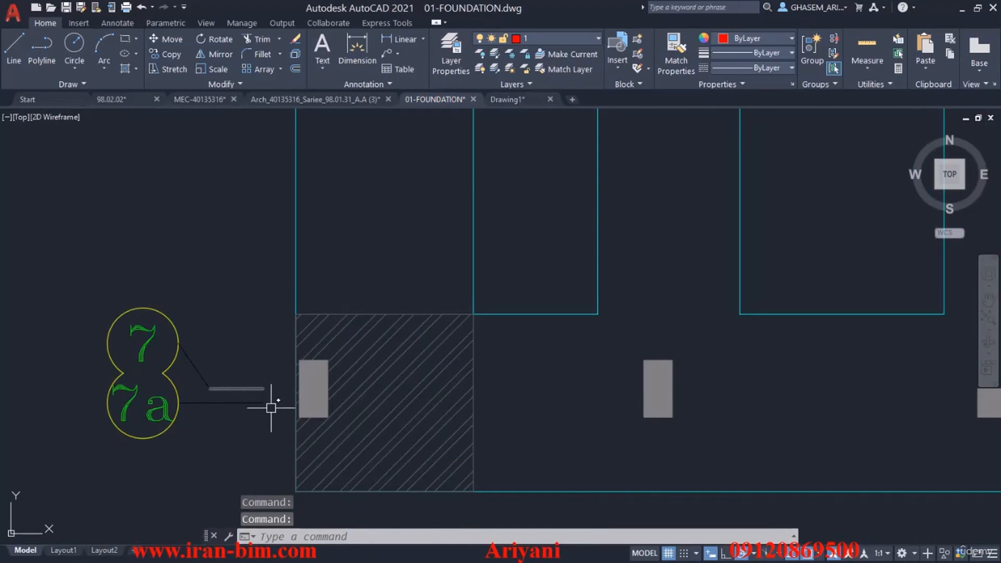
click(366, 340)
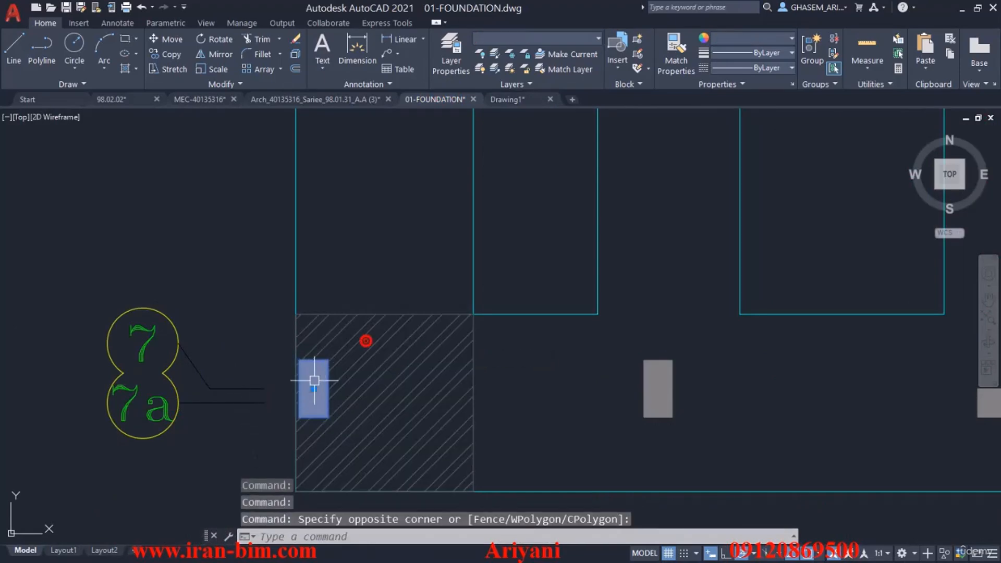
key(ctrl+c)
click(507, 99)
scroll(570, 268, down, 2)
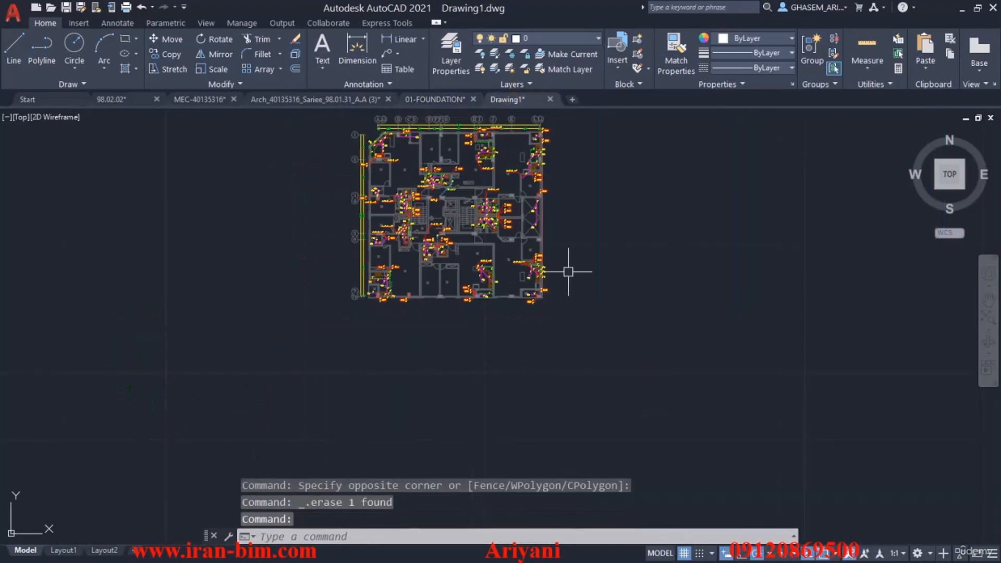
key(ctrl+v)
click(624, 300)
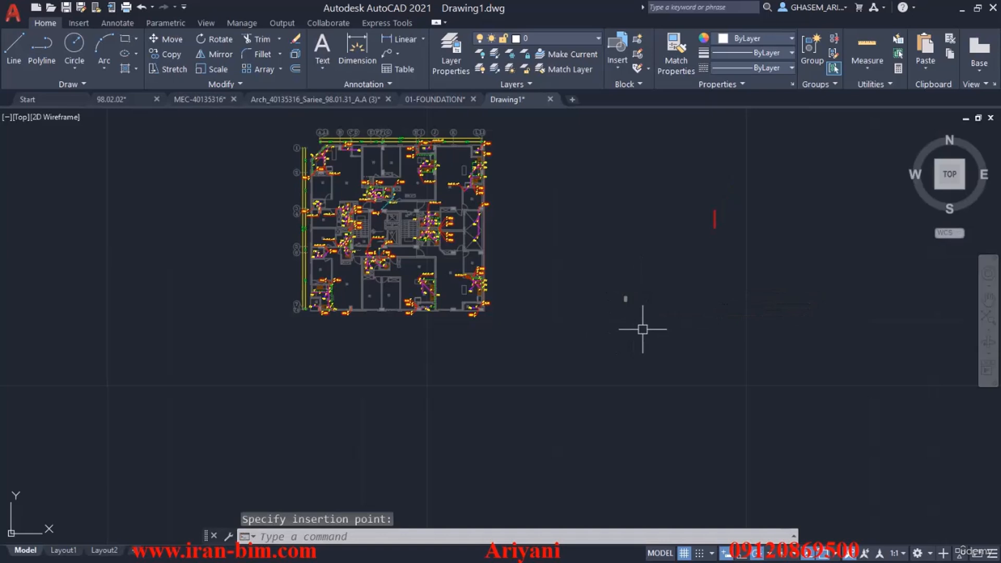
Step: Move the red marker from the pasted column's lower-left corner to the same corner of the matching column in the plumbing plan
key(Return)
click(737, 190)
click(677, 277)
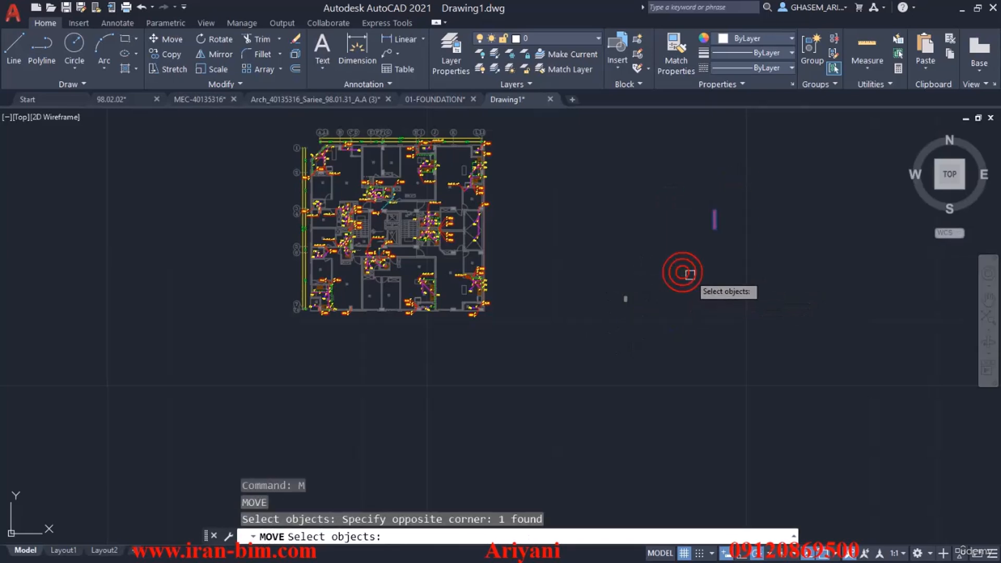
key(Return)
scroll(627, 312, up, 2)
scroll(628, 312, up, 3)
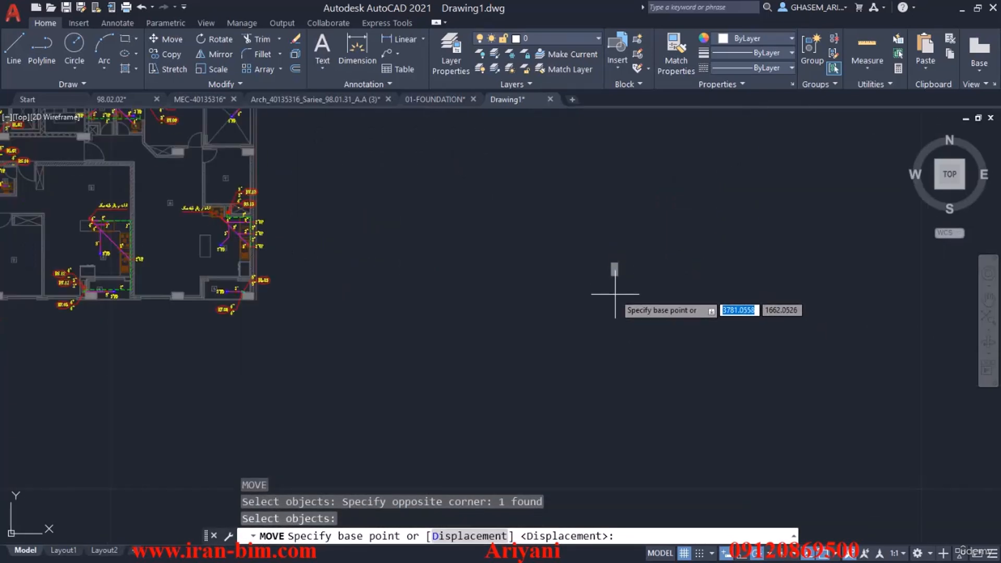
scroll(615, 294, down, 2)
scroll(615, 294, up, 3)
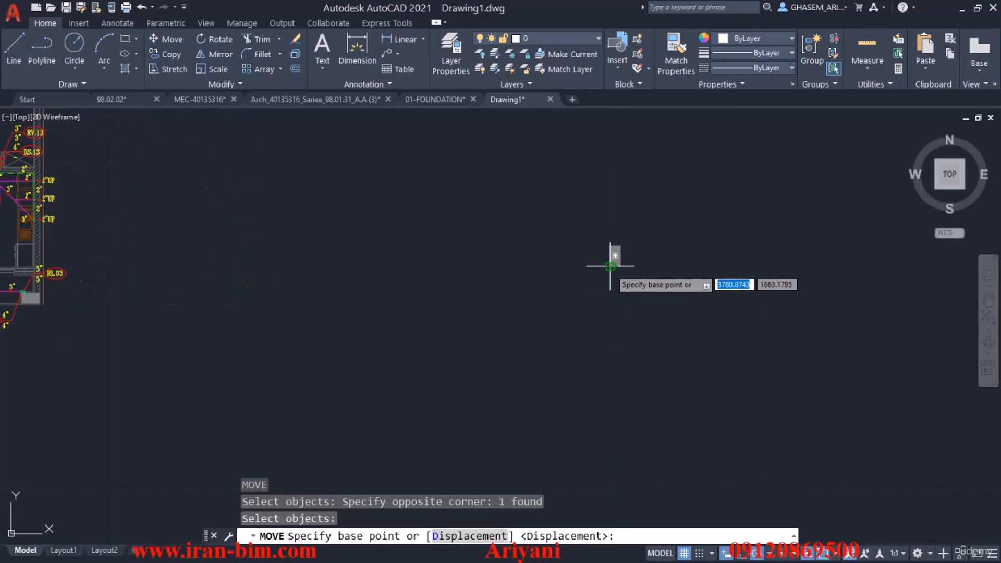
click(610, 266)
scroll(608, 268, down, 3)
scroll(484, 308, up, 6)
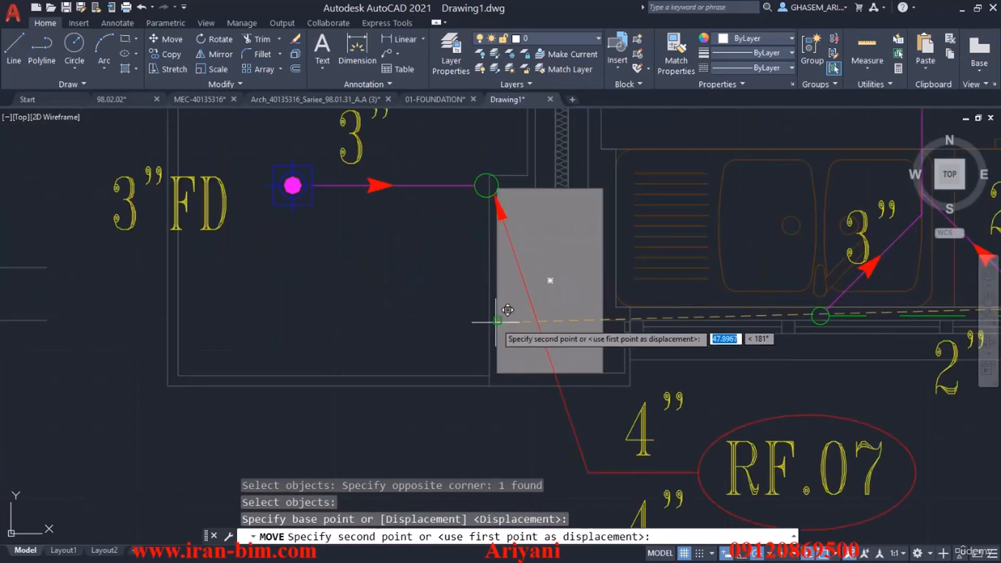
click(502, 374)
scroll(454, 372, down, 5)
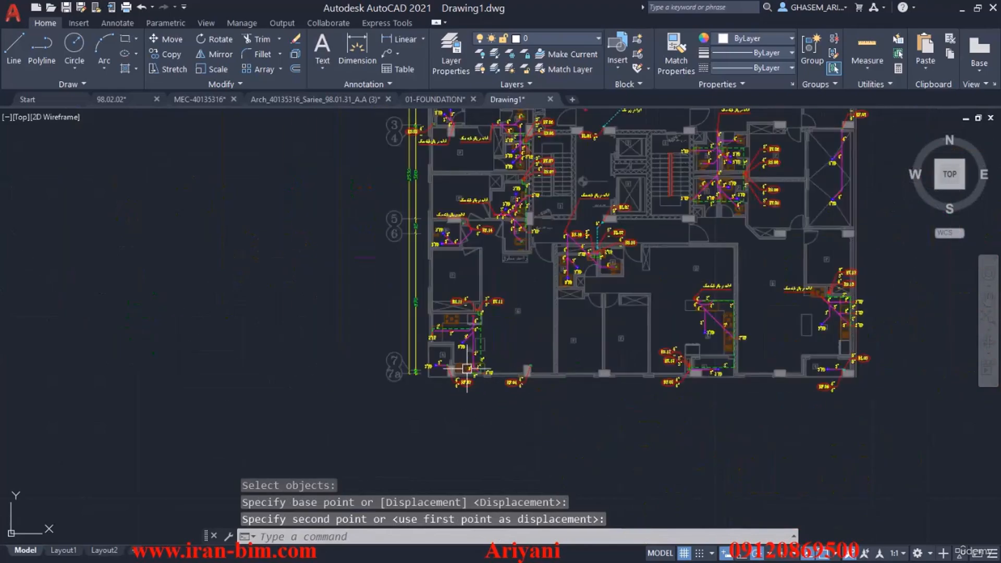
Step: Check the red marker's placement in the stairwell and erase the leftover reference column beside the plan
scroll(685, 253, up, 8)
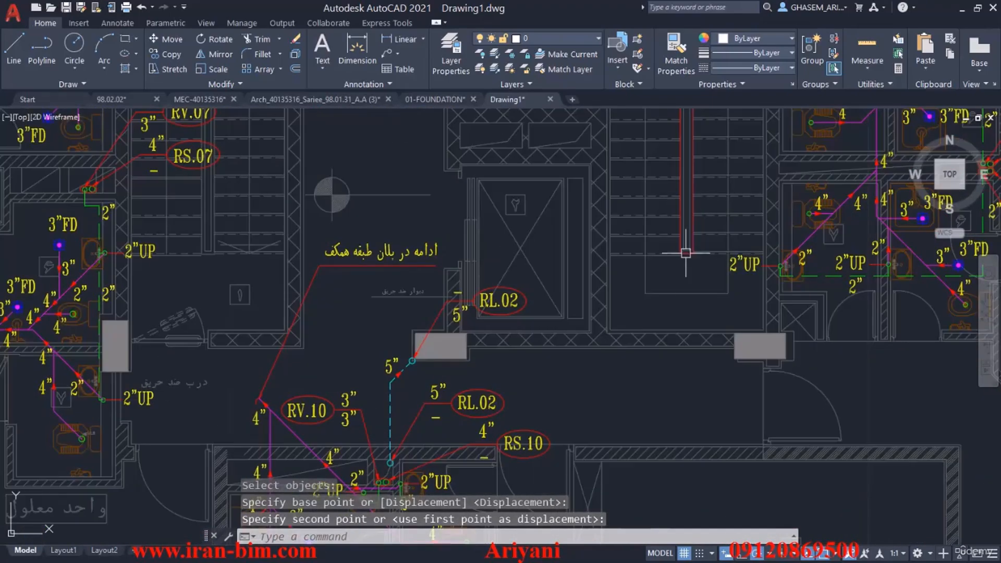
scroll(686, 253, down, 10)
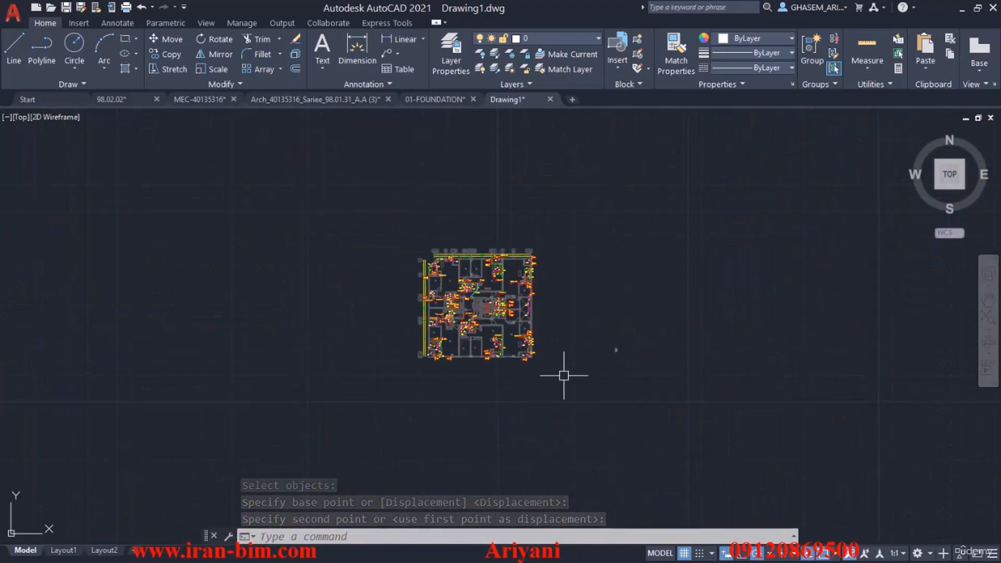
middle_drag(564, 376, 559, 351)
click(640, 300)
click(595, 374)
key(Delete)
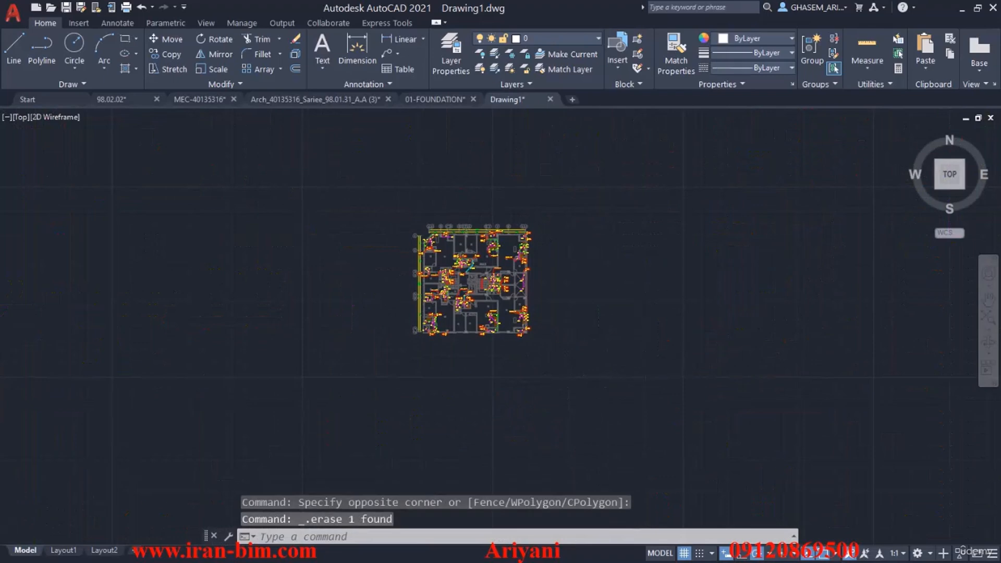
middle_click(595, 373)
middle_click(594, 373)
click(289, 190)
click(270, 229)
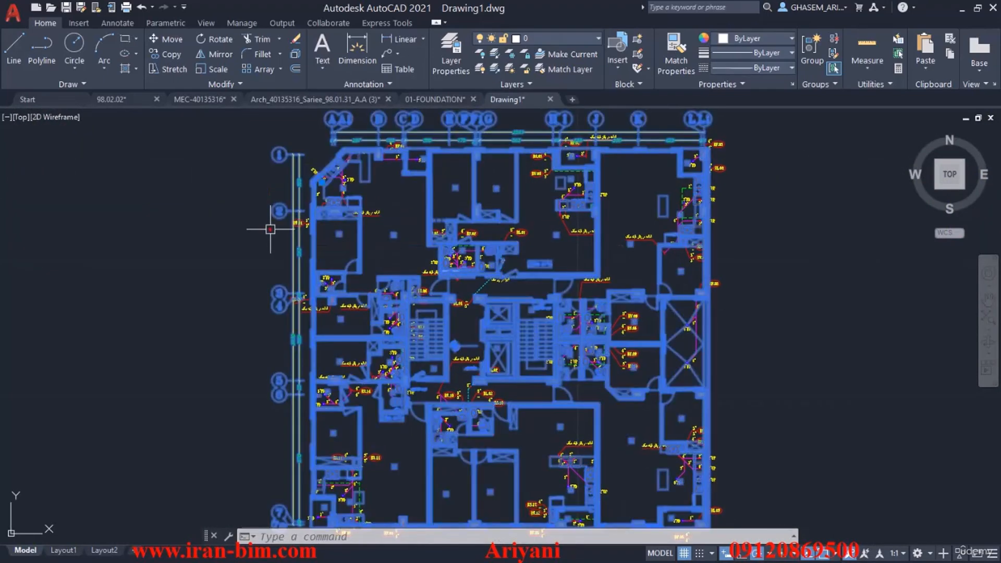
middle_drag(202, 282, 220, 237)
key(Escape)
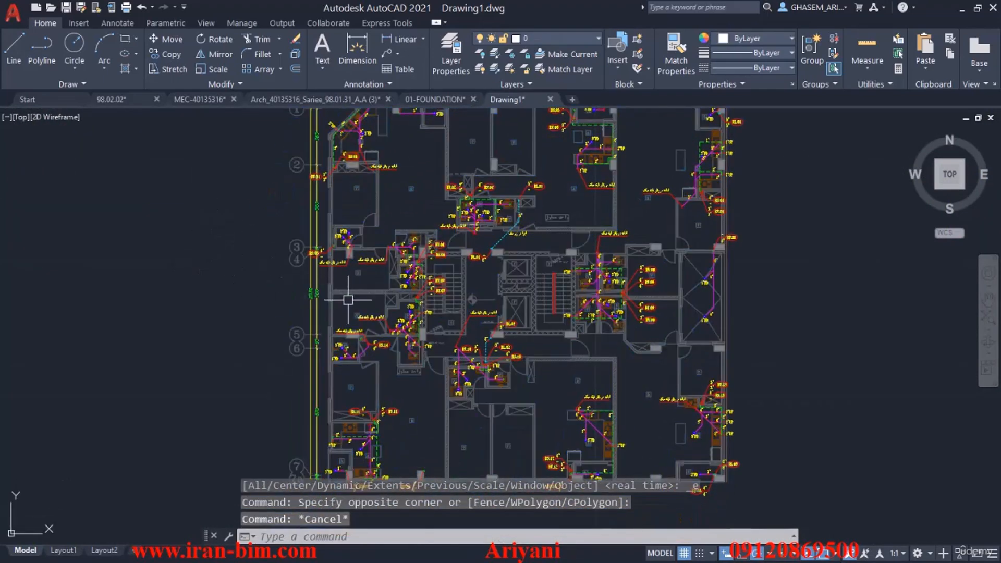
Step: Move the entire plumbing plan with the red marker from the marker's lower end in the stairwell to the origin 0,0
scroll(350, 301, down, 4)
text(m)
key(space)
click(560, 179)
click(237, 447)
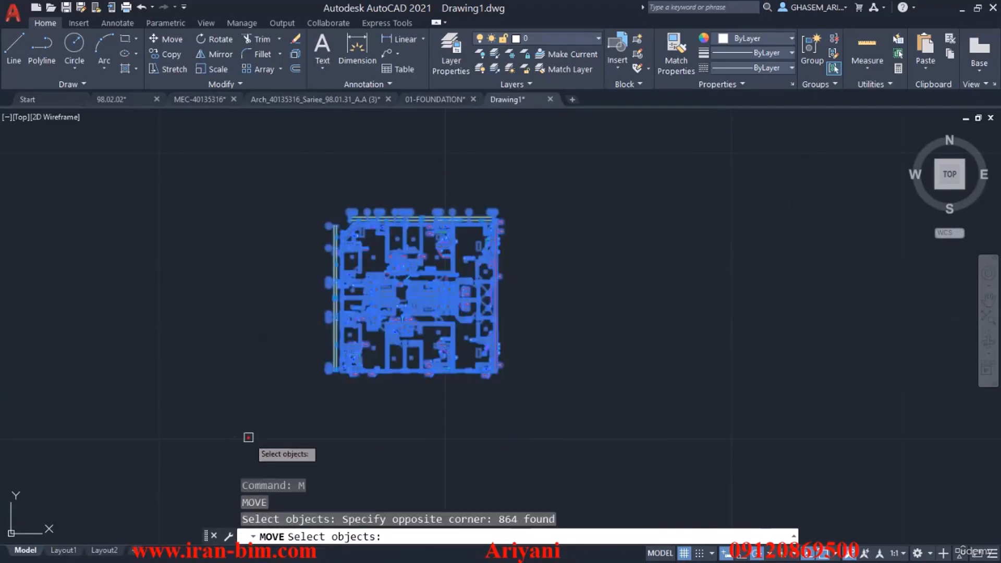
key(space)
scroll(462, 307, up, 5)
scroll(464, 321, up, 4)
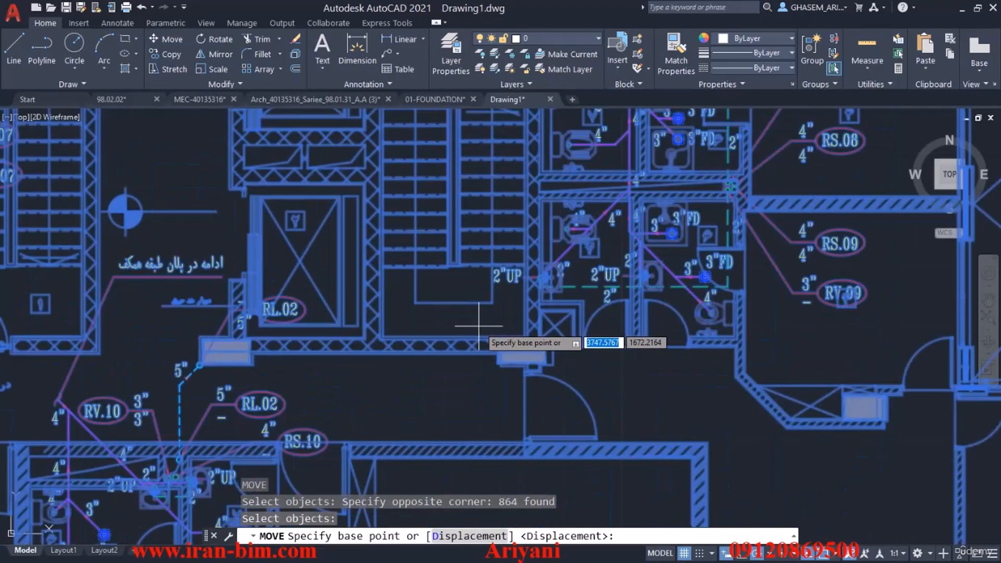
scroll(470, 337, down, 4)
scroll(471, 328, up, 5)
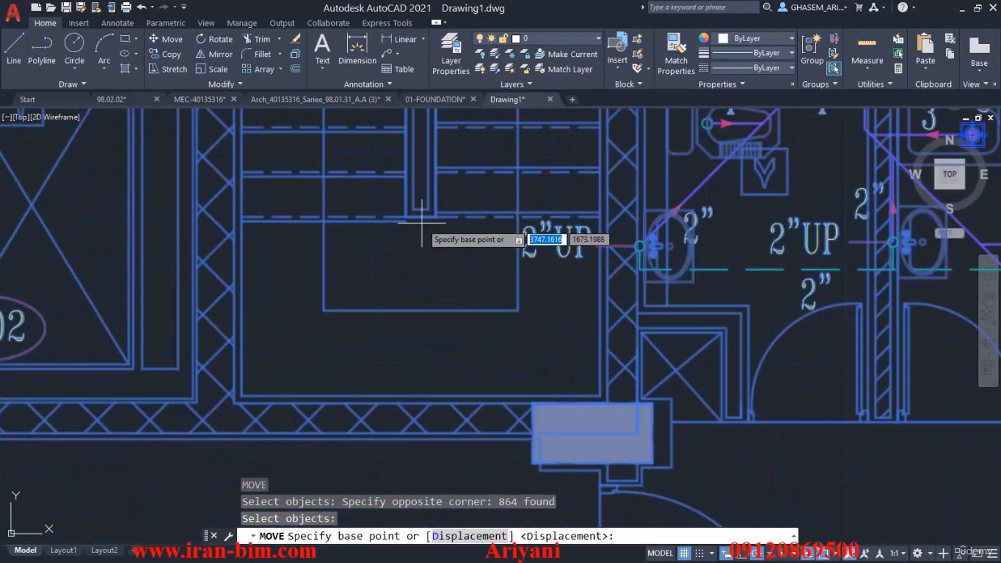
click(524, 224)
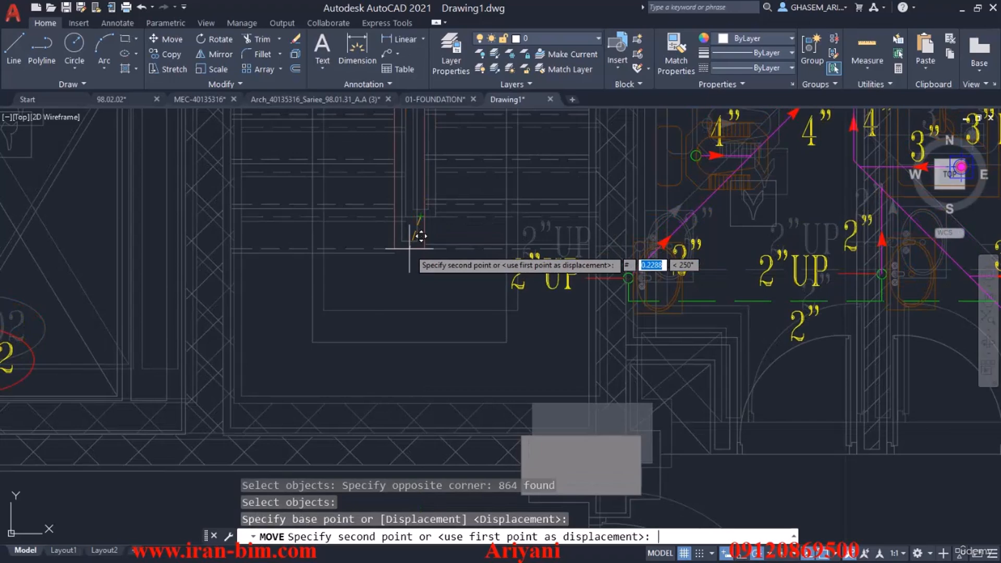
text(#0,0)
key(Return)
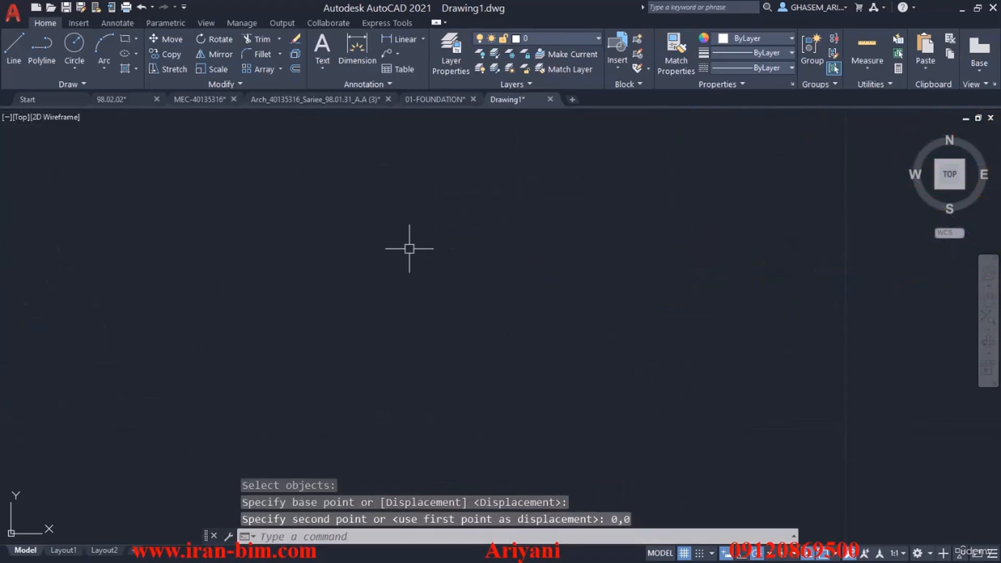
Step: Fit the relocated plan in the view and set the drawing's insertion scale units to Meters
text(z)
key(Return)
text(e)
key(Return)
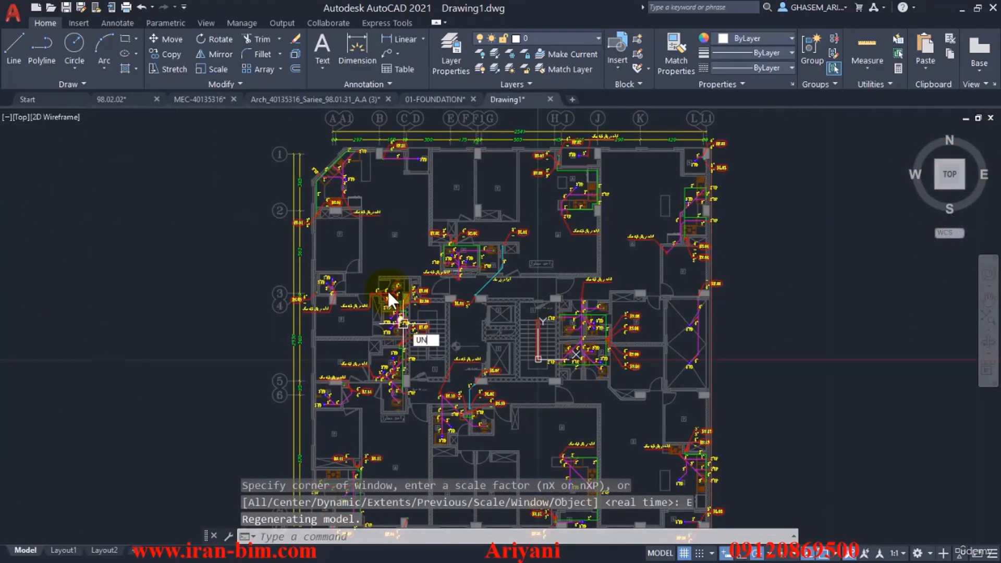
text(UN)
key(Return)
click(449, 285)
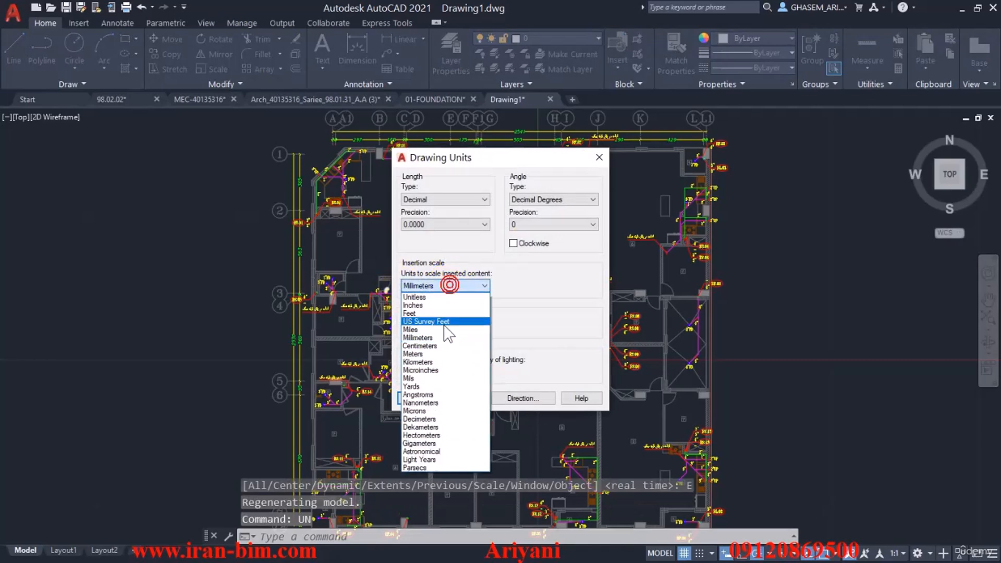
click(421, 354)
click(417, 398)
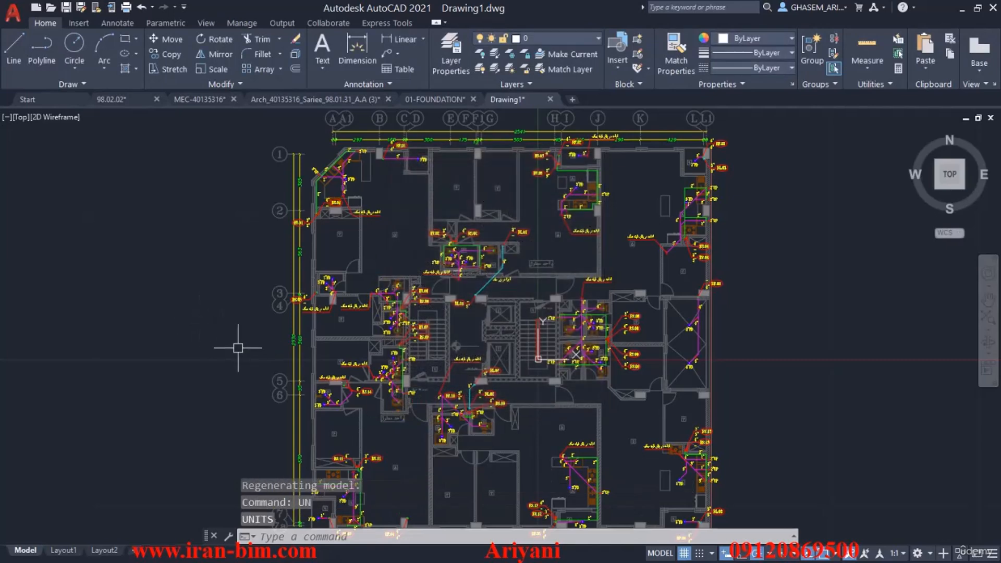
Step: Erase the architectural background block with its grid axes, keeping the plumbing lines and labels
click(277, 381)
key(Delete)
middle_drag(275, 395, 282, 287)
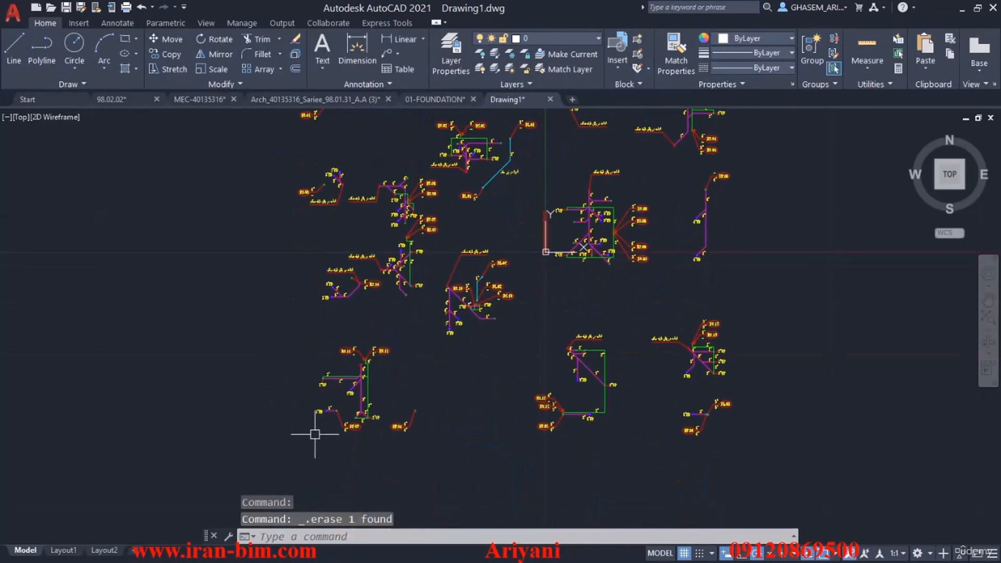
Step: Select all text similar to a pipe label on layer M-SEW.TEXT and erase it
scroll(313, 427, up, 5)
click(287, 391)
right_click(245, 302)
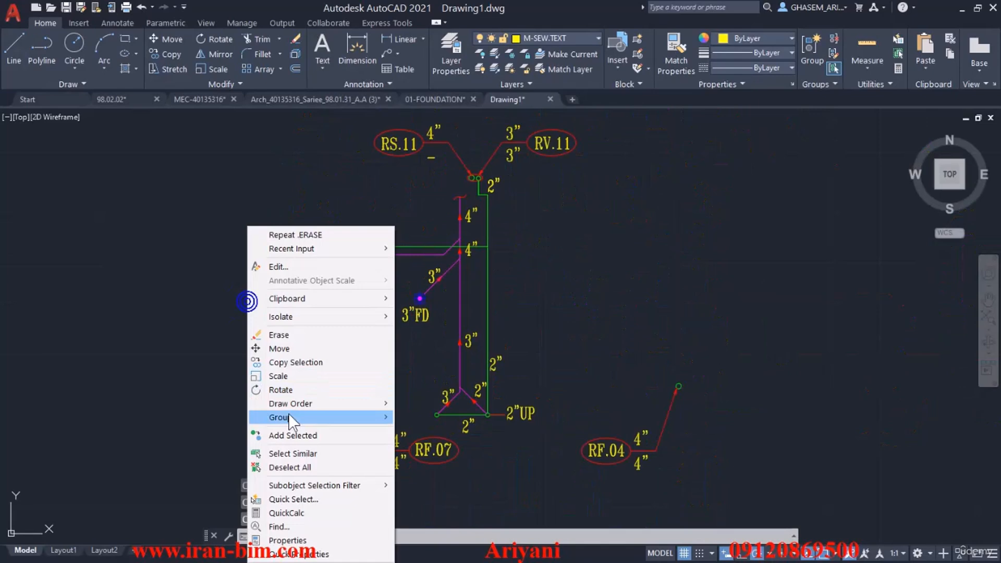
click(292, 454)
key(Delete)
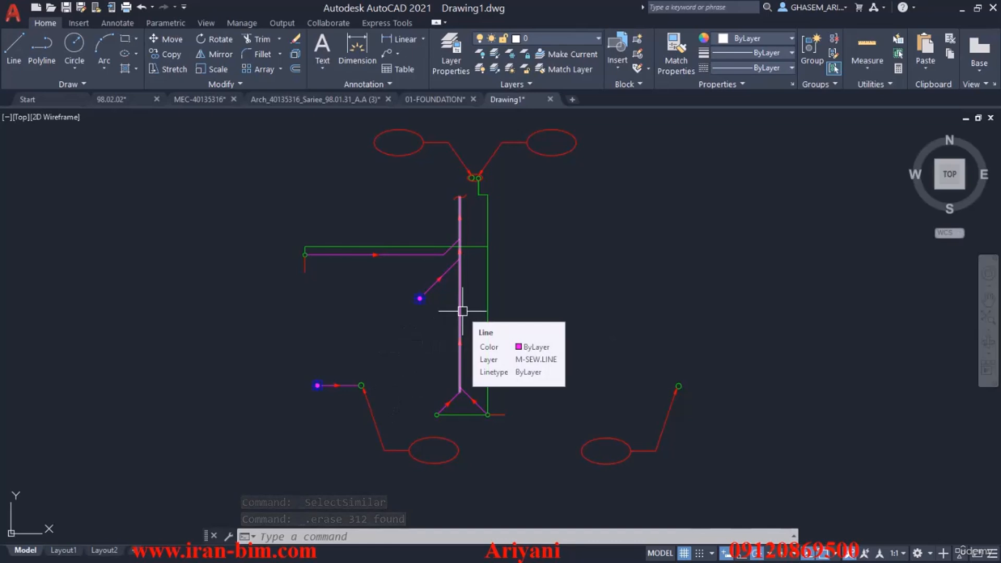
Step: Check which layer the vertical magenta sewage line is on, and clear the selection
scroll(531, 298, down, 3)
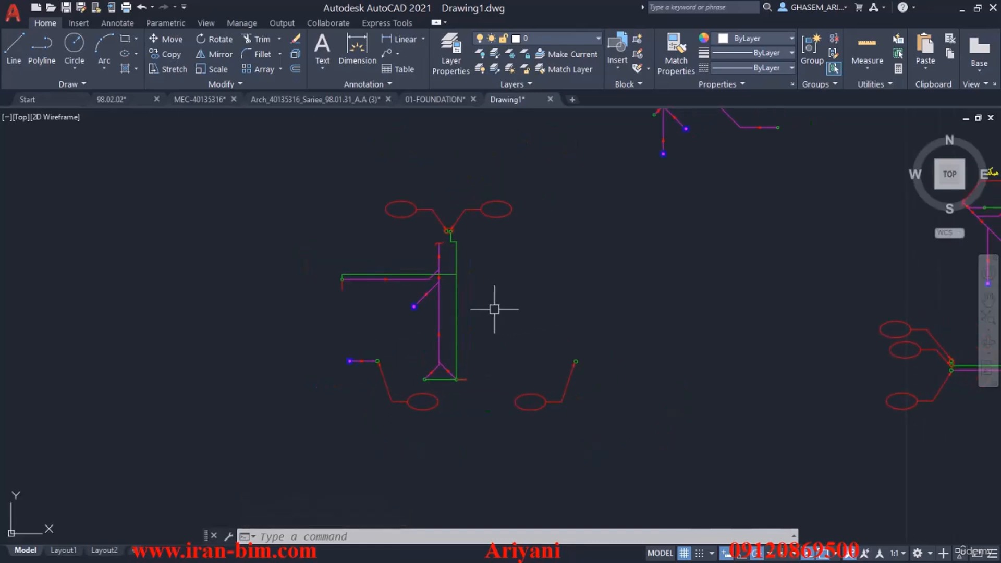
click(461, 288)
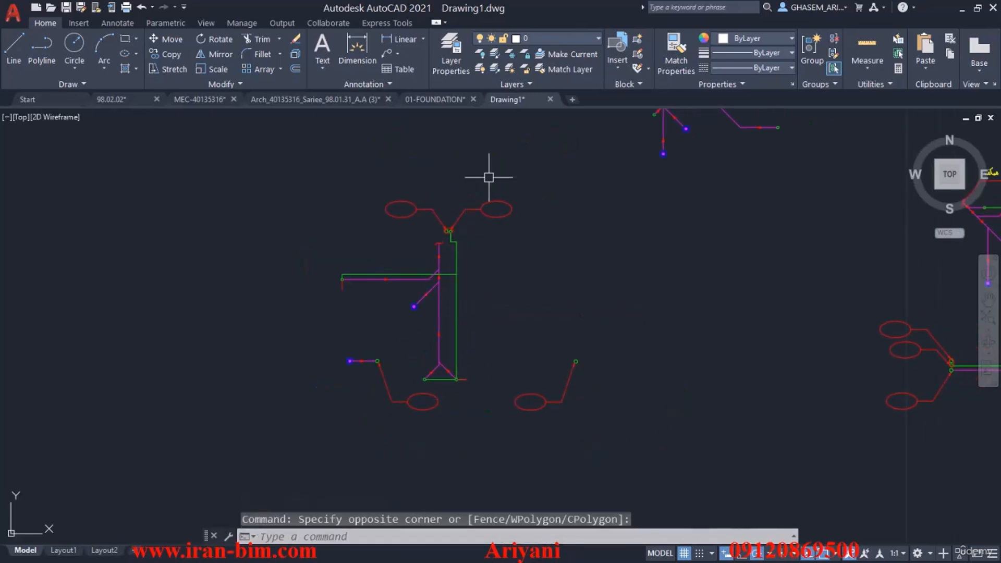
click(441, 307)
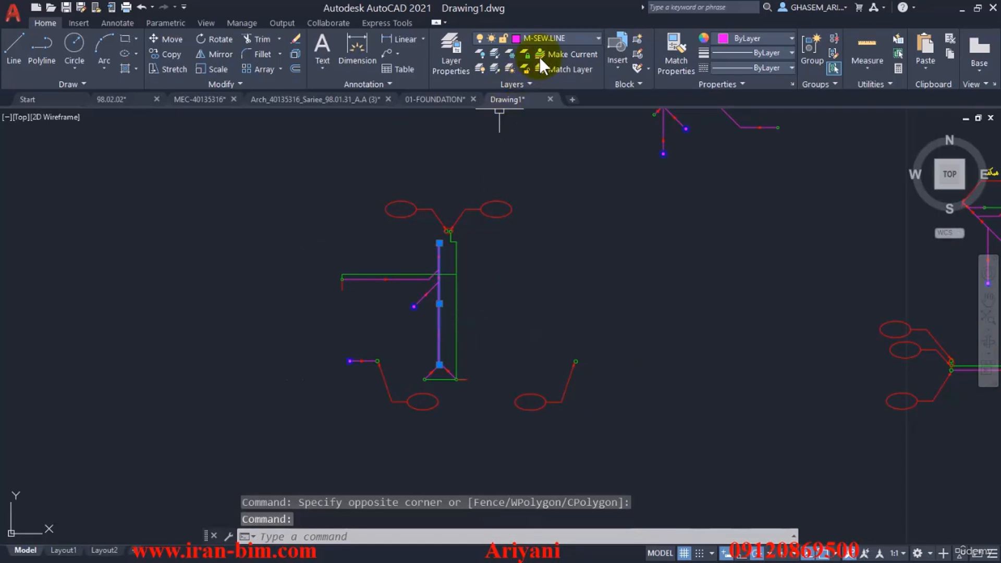
key(Escape)
key(Escape)
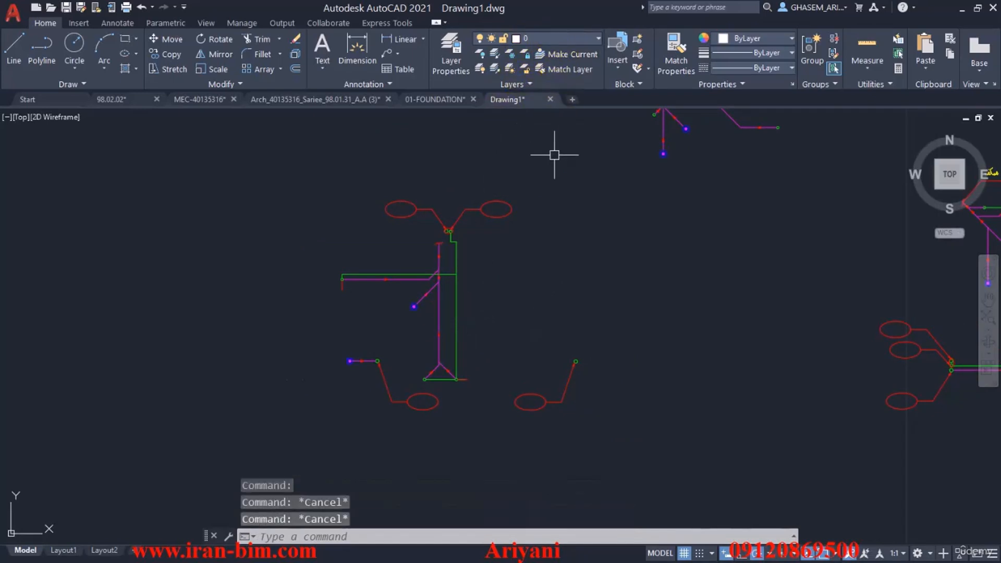
Step: Start a Quick Select on the entire drawing, with object type Line and Layer as the property to filter by
middle_drag(555, 152, 536, 161)
right_click(534, 165)
click(574, 345)
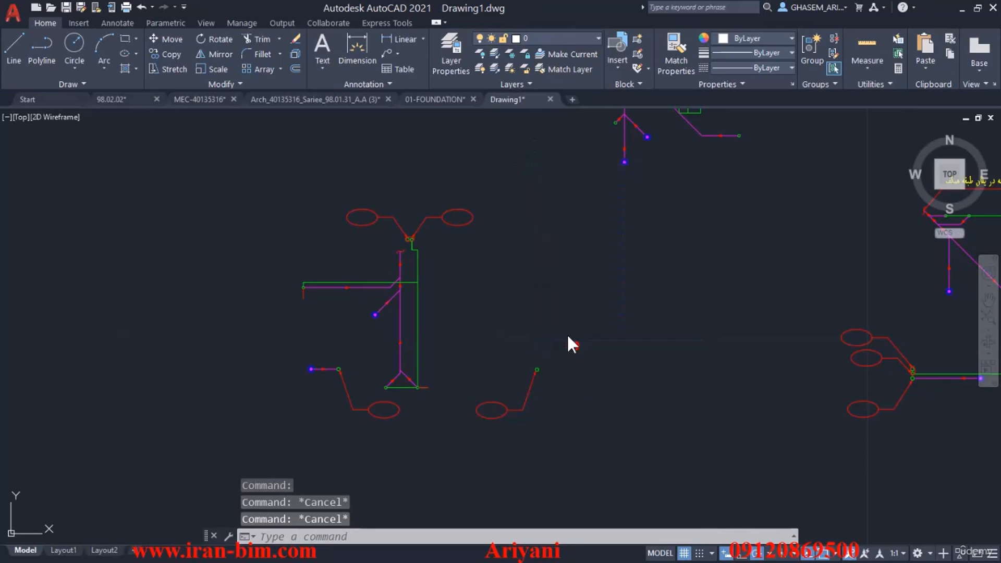
drag(508, 139, 667, 110)
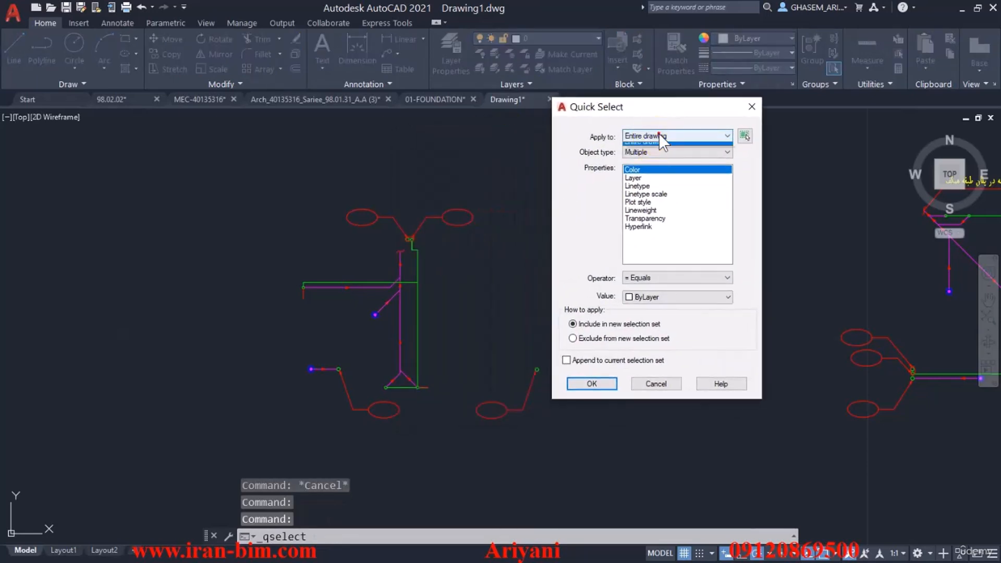
click(667, 152)
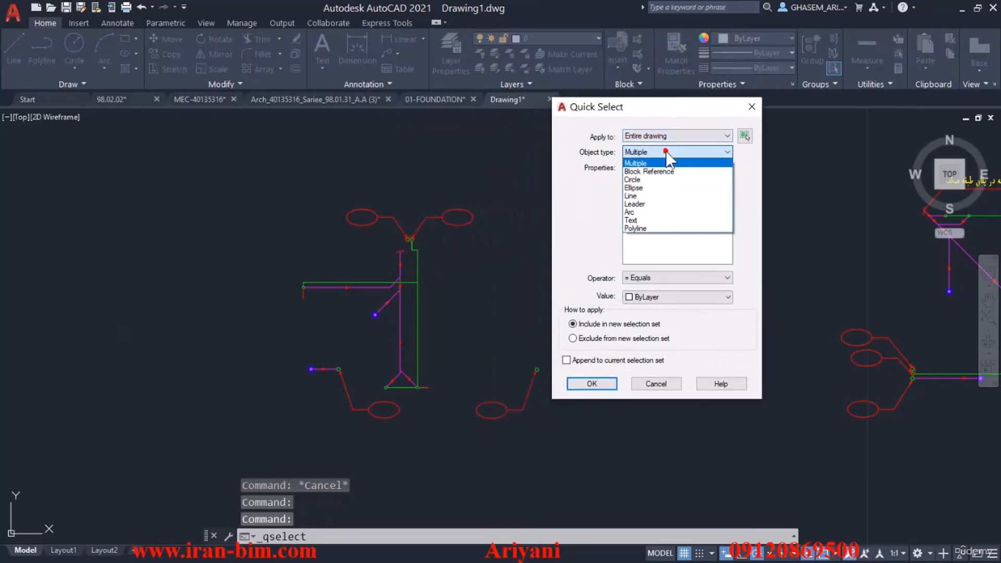
click(642, 204)
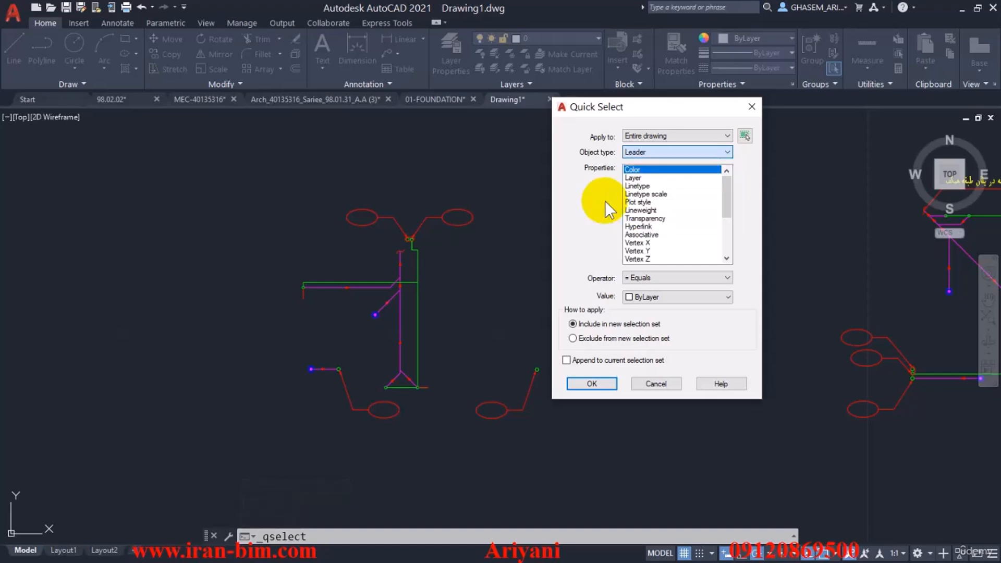
click(647, 153)
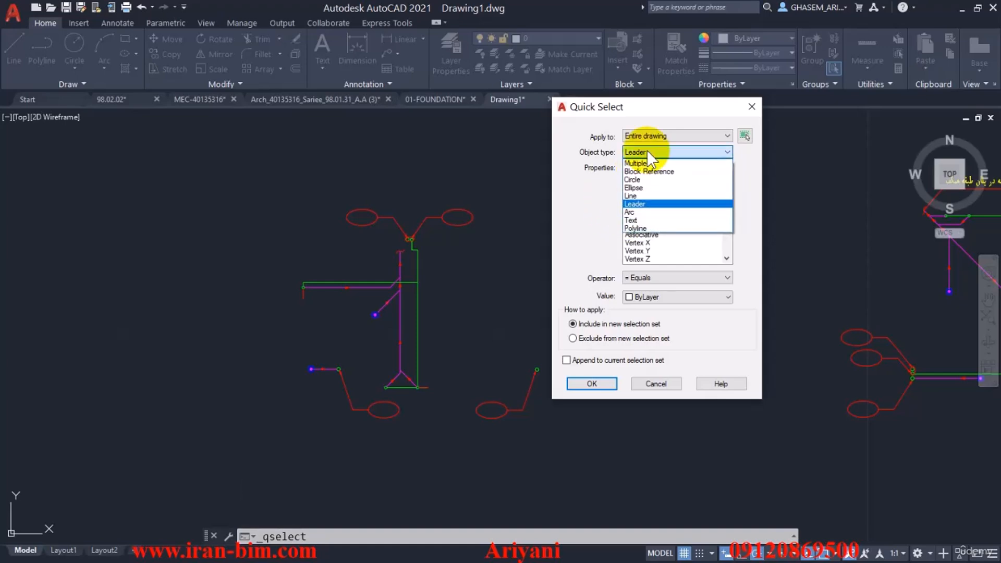
click(647, 199)
click(635, 177)
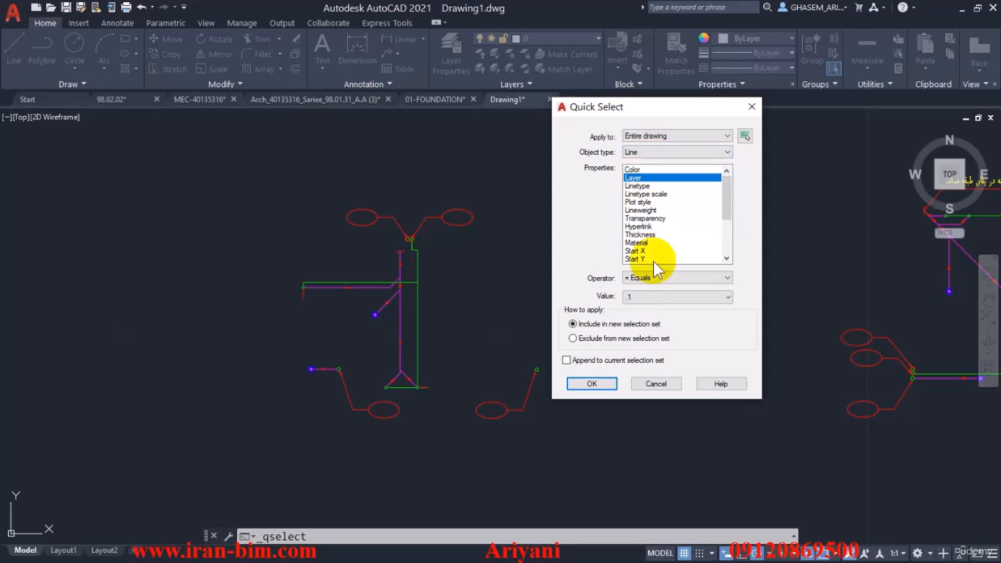
Step: Select all lines whose layer is Not Equal to M-SEW.LINE and erase them
click(664, 279)
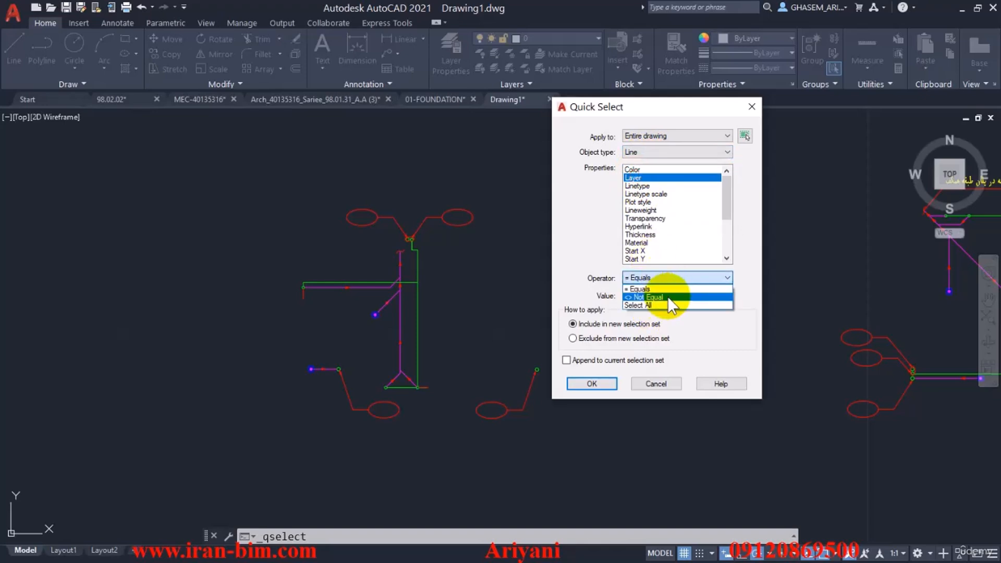
click(669, 299)
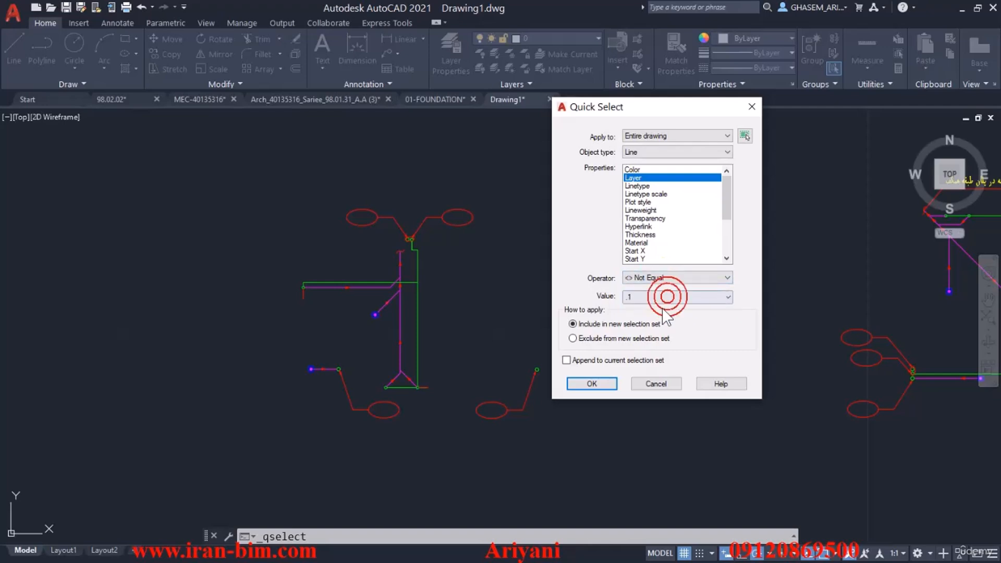
click(645, 296)
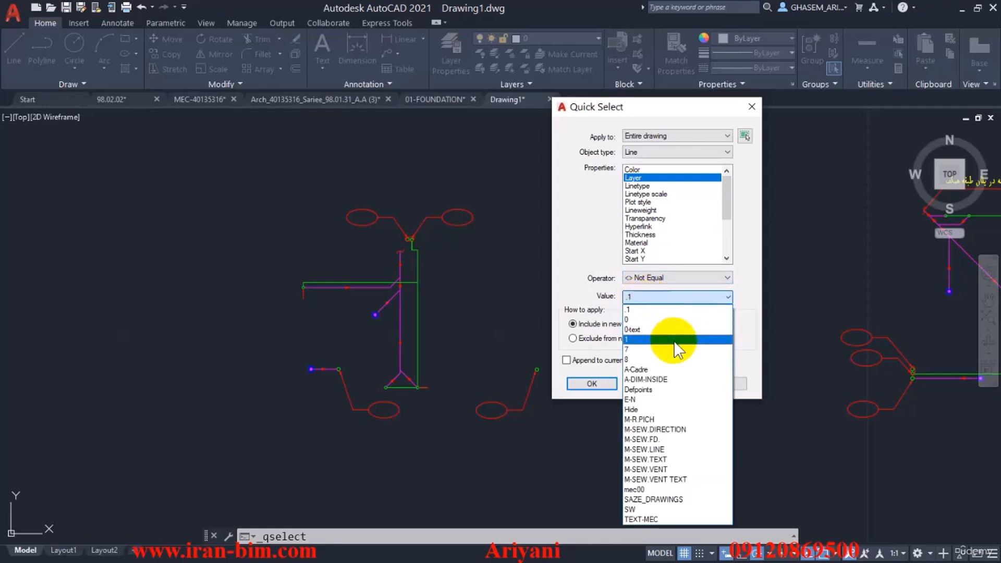
click(693, 448)
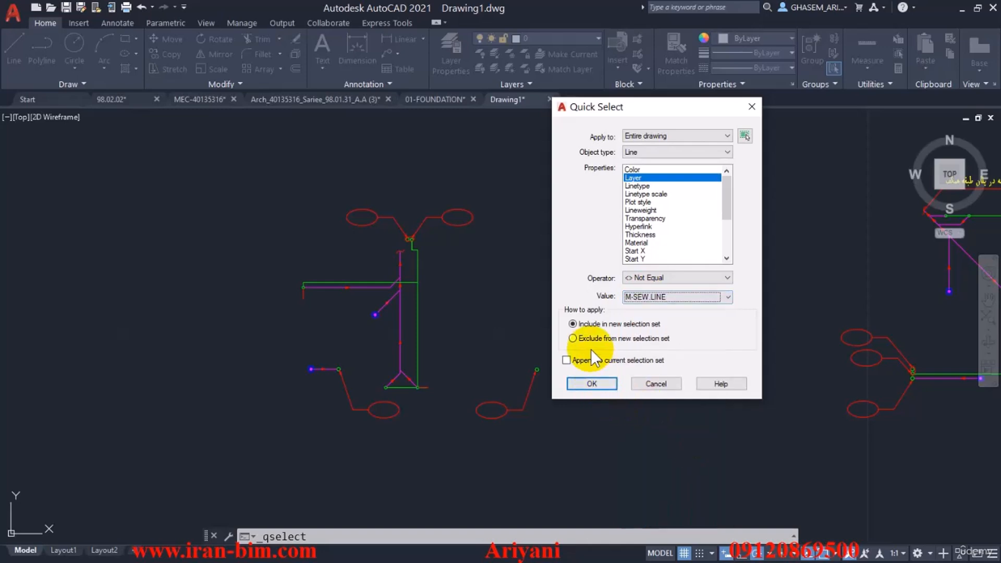
click(586, 386)
key(Delete)
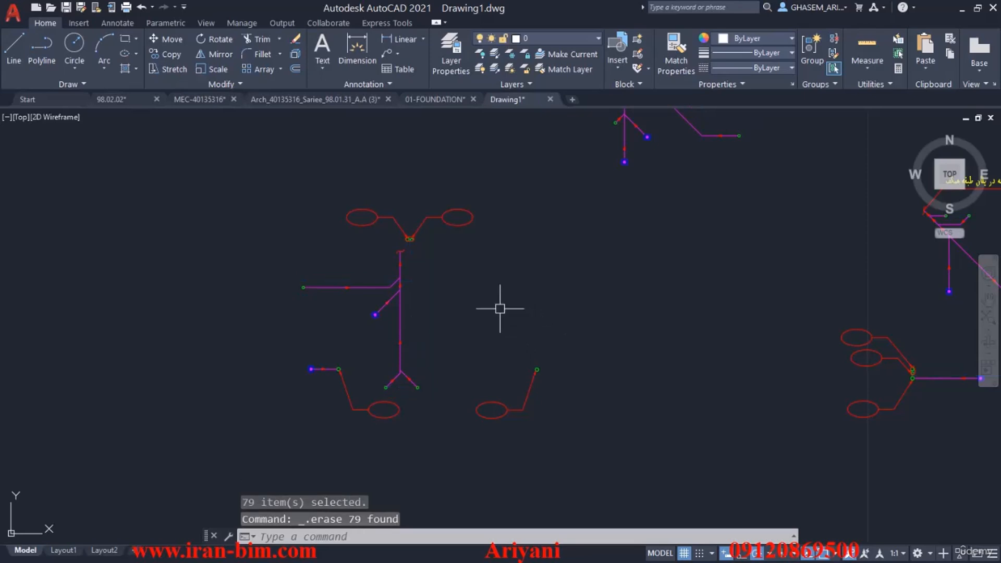
Step: Erase all leaders similar to the red label leader on layer M-SEW.TEXT
click(438, 217)
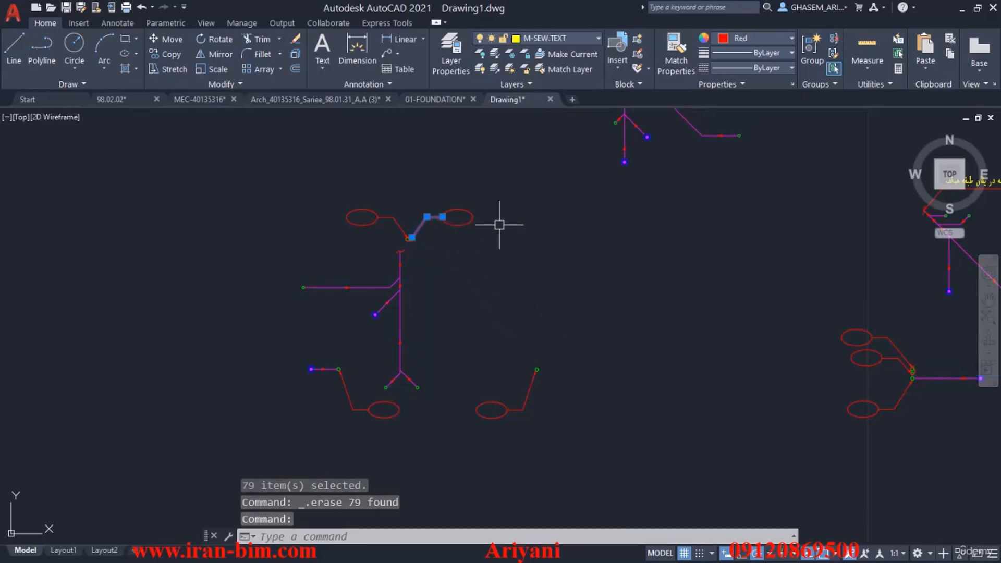
right_click(512, 208)
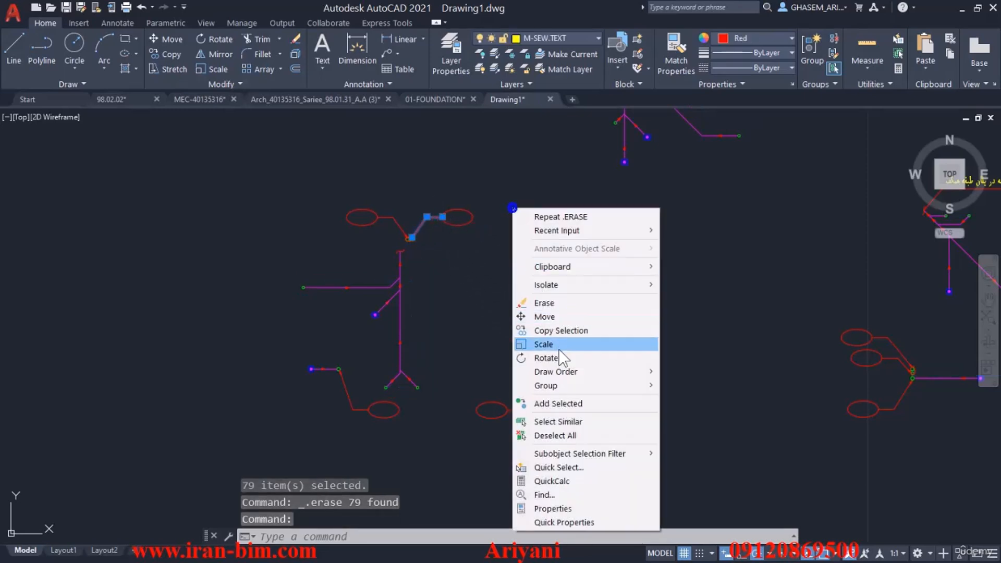
click(557, 420)
key(Delete)
Step: Erase all ellipses similar to the red label ellipse on layer M-SEW.TEXT
click(443, 204)
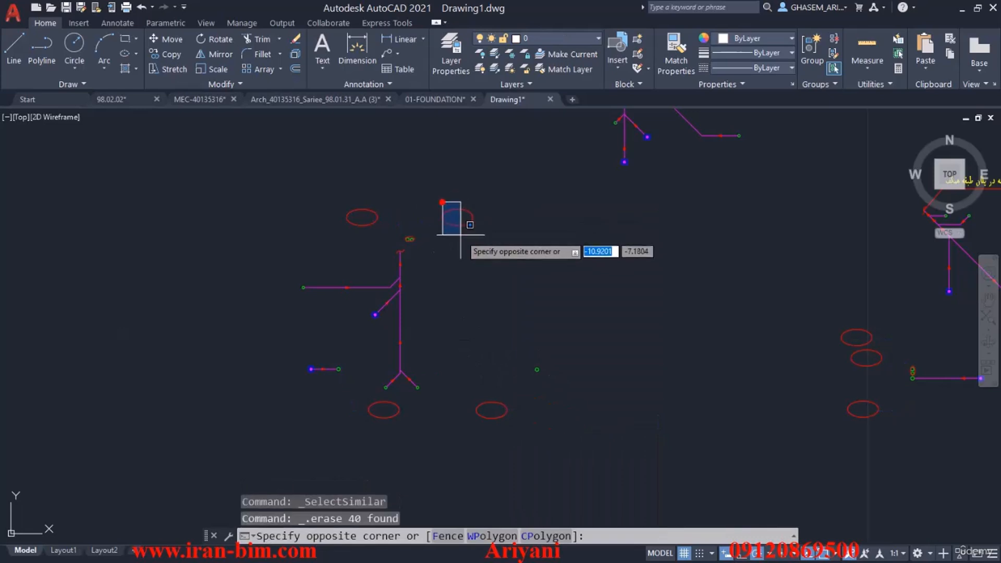
click(482, 229)
right_click(516, 198)
click(558, 393)
key(Delete)
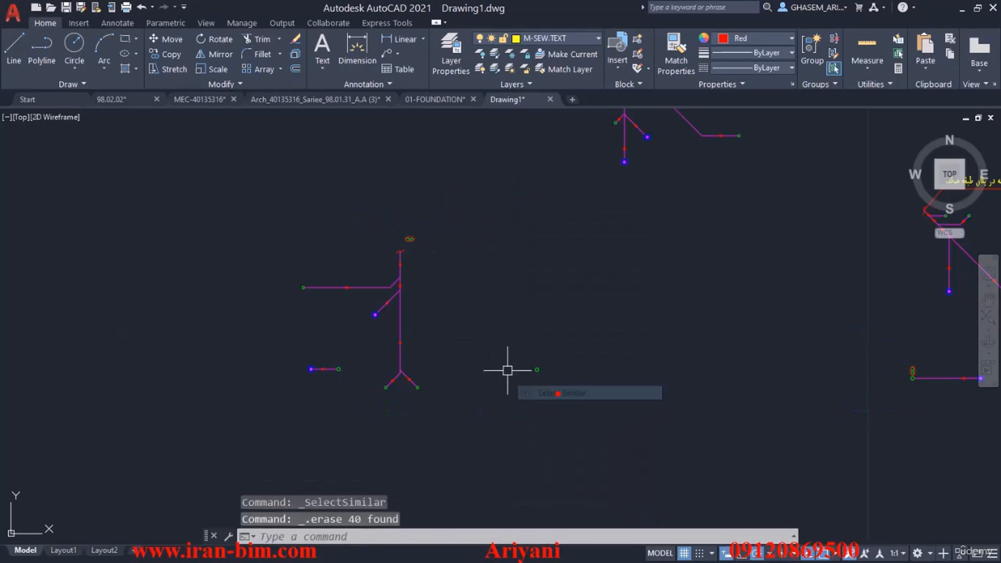
Step: Erase the small riser circles above the vertical sewage pipe together with all similar objects in the drawing
scroll(411, 243, up, 5)
click(413, 203)
click(364, 228)
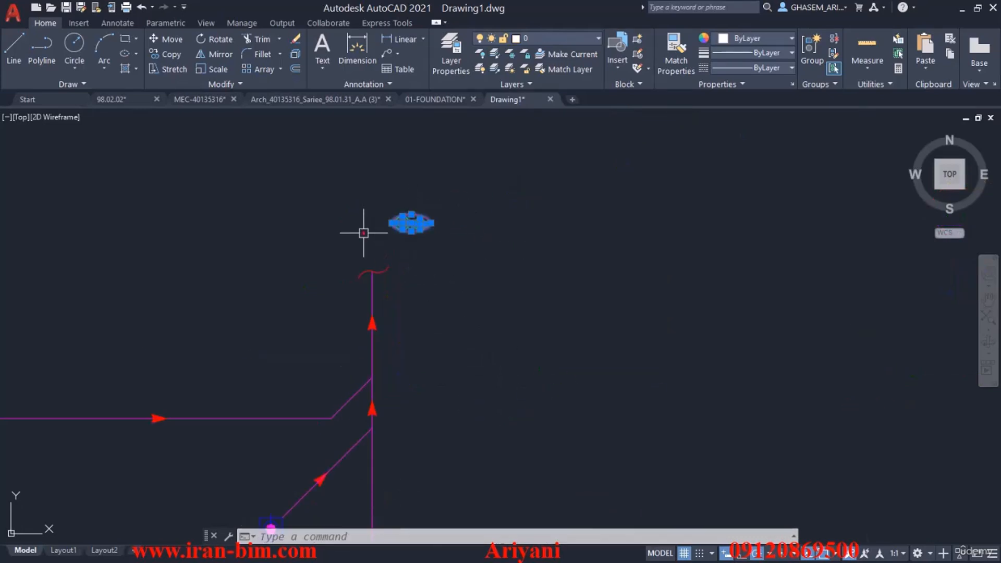
right_click(494, 181)
click(533, 358)
key(Delete)
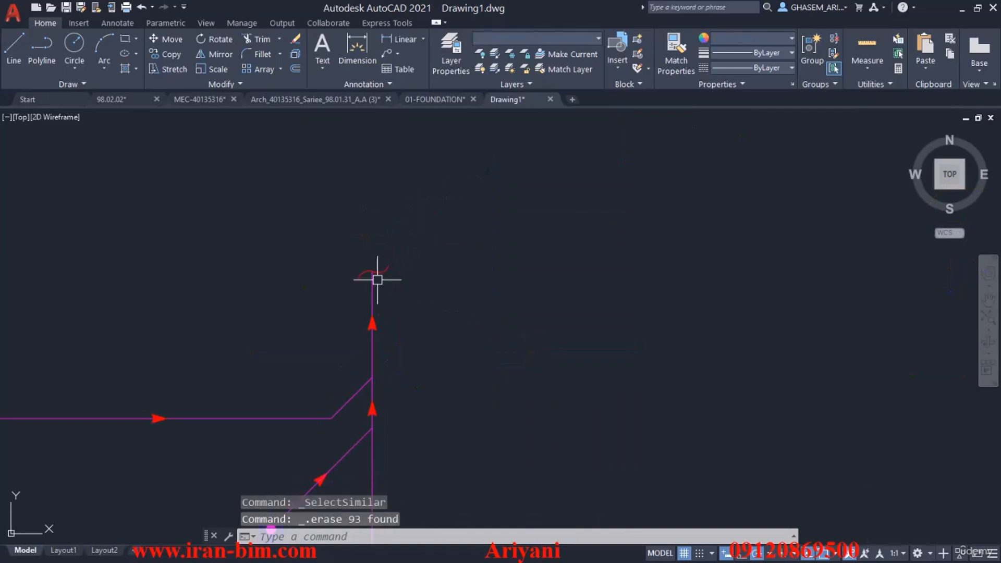
Step: Erase the red break mark on layer SW at the vertical pipe's upper end and all similar arcs
click(318, 239)
click(471, 320)
right_click(506, 248)
click(556, 425)
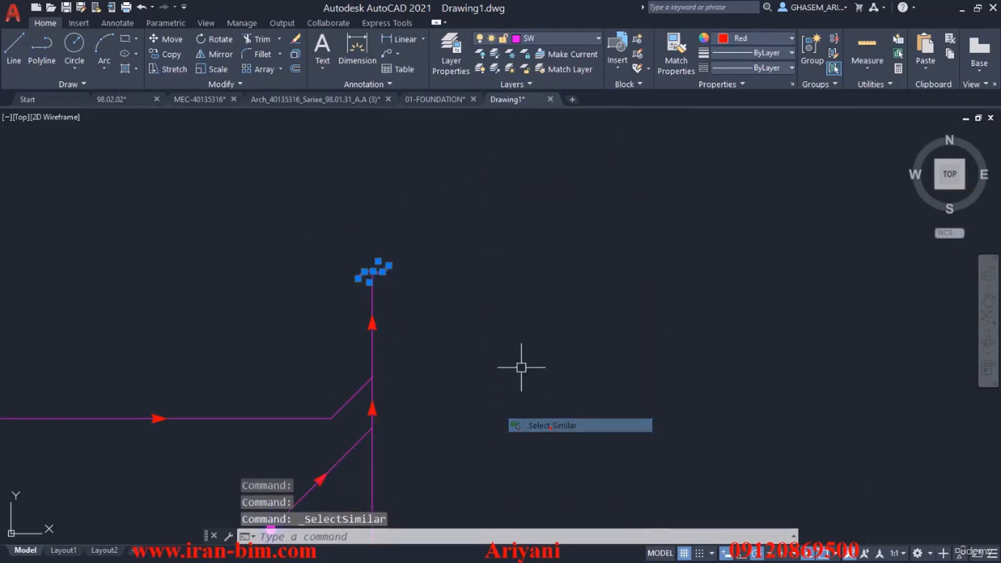
key(Delete)
Step: Erase the red flow-direction arrow on the vertical pipe and all similar arrow blocks
click(342, 304)
click(483, 373)
right_click(464, 287)
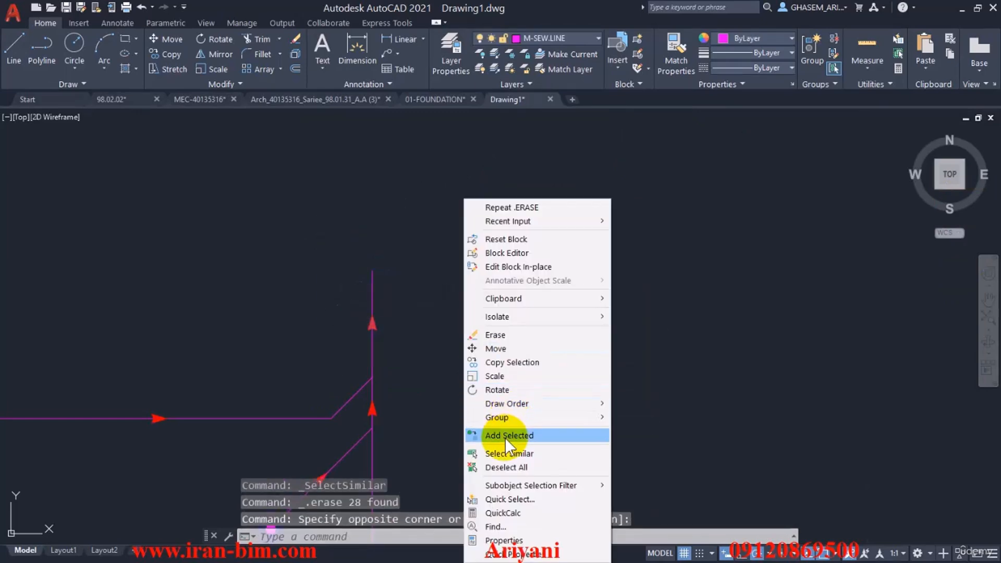
click(508, 453)
key(Delete)
Step: Erase the blue floor drain symbol on layer M-SEW.FD. and all similar blocks
scroll(510, 342, down, 2)
scroll(400, 385, up, 2)
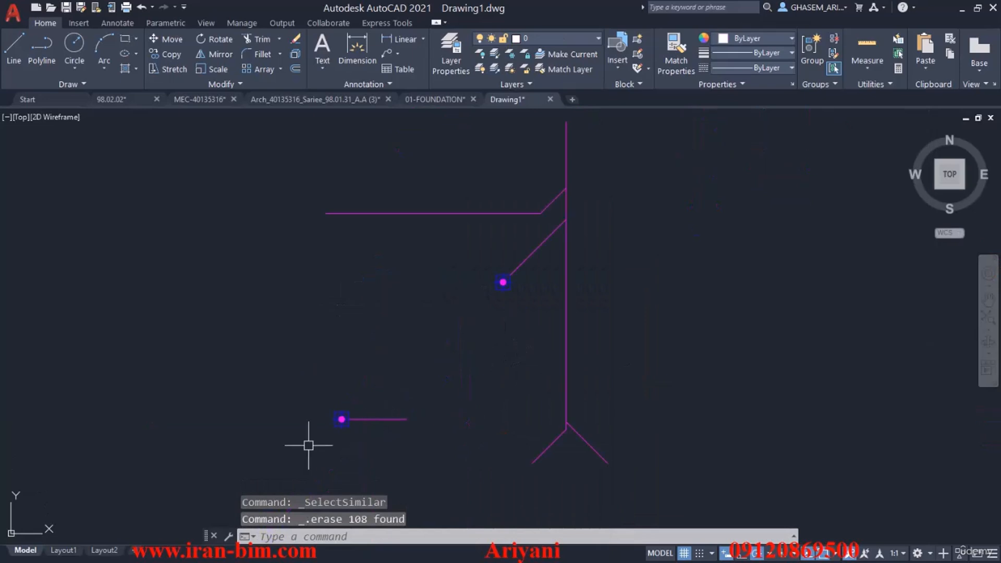
click(308, 445)
click(383, 352)
right_click(388, 352)
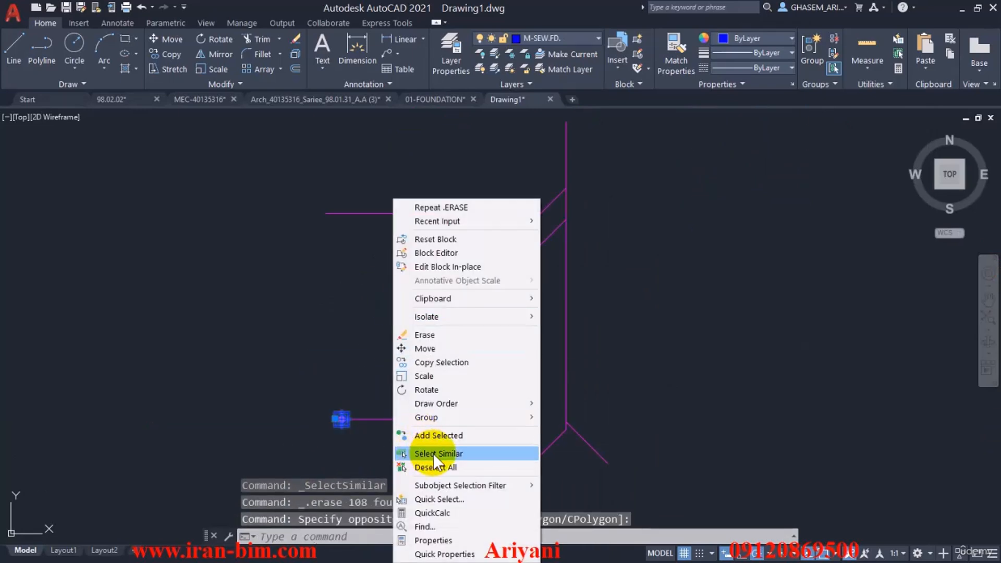
click(438, 453)
key(Delete)
Step: Erase the yellow Persian continuation note on layer TEXT-MEC and all similar texts
scroll(490, 342, down, 2)
scroll(447, 261, up, 4)
click(417, 237)
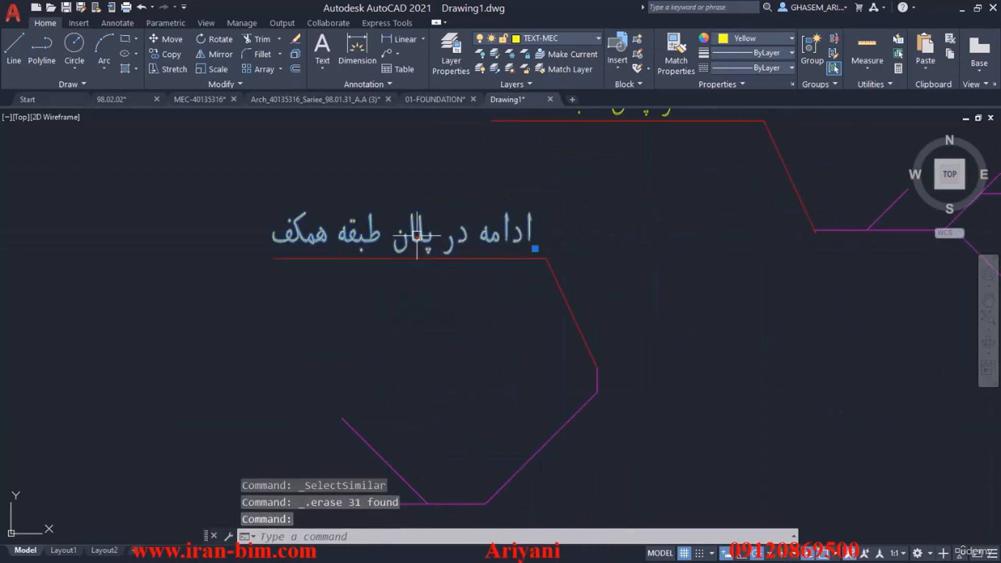
right_click(414, 212)
click(461, 437)
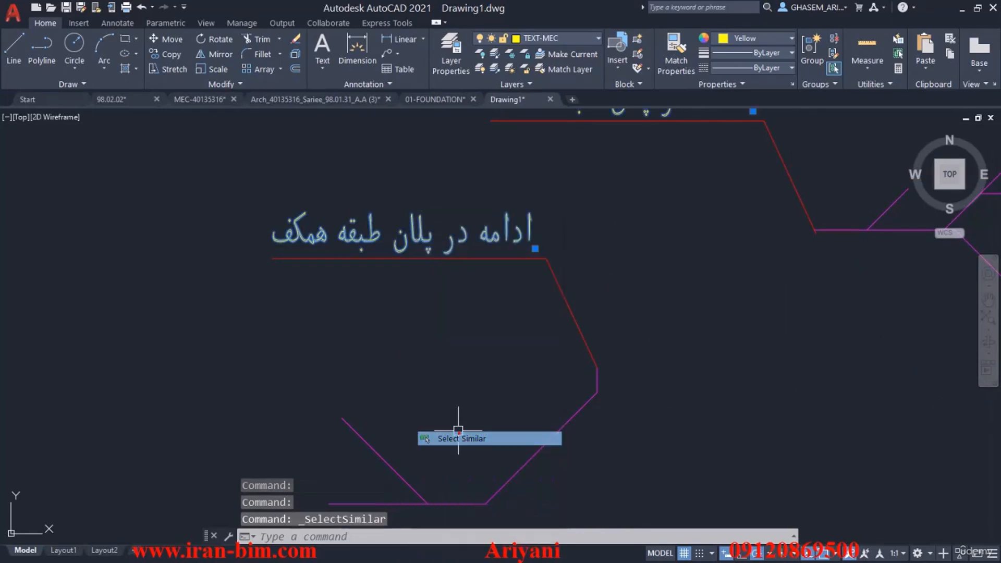
key(Delete)
Step: Erase the red note polyline on layer SW and all similar polylines attached to the magenta pipes
click(462, 259)
key(Escape)
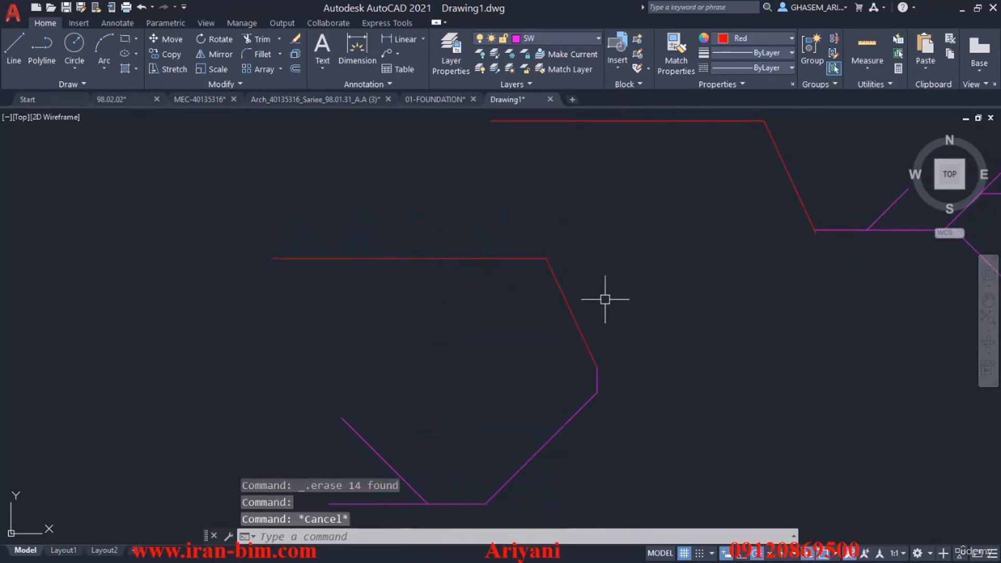
scroll(580, 311, down, 6)
middle_drag(602, 322, 492, 410)
scroll(439, 395, up, 2)
scroll(439, 395, up, 2)
click(427, 376)
click(421, 338)
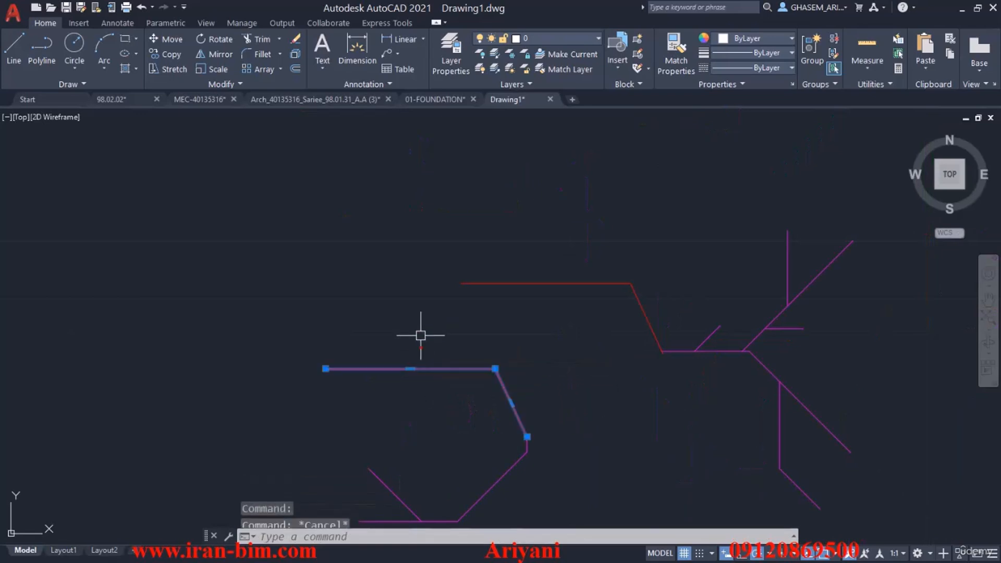
right_click(418, 320)
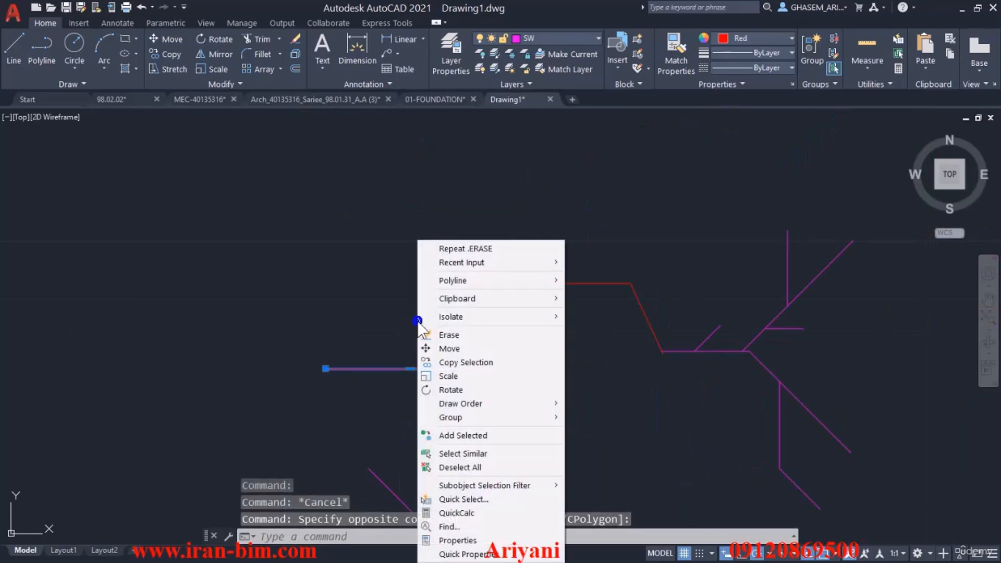
click(465, 454)
key(Delete)
Step: Erase the tall narrow red rectangle standing at the drawing origin
scroll(470, 402, down, 2)
scroll(646, 358, up, 3)
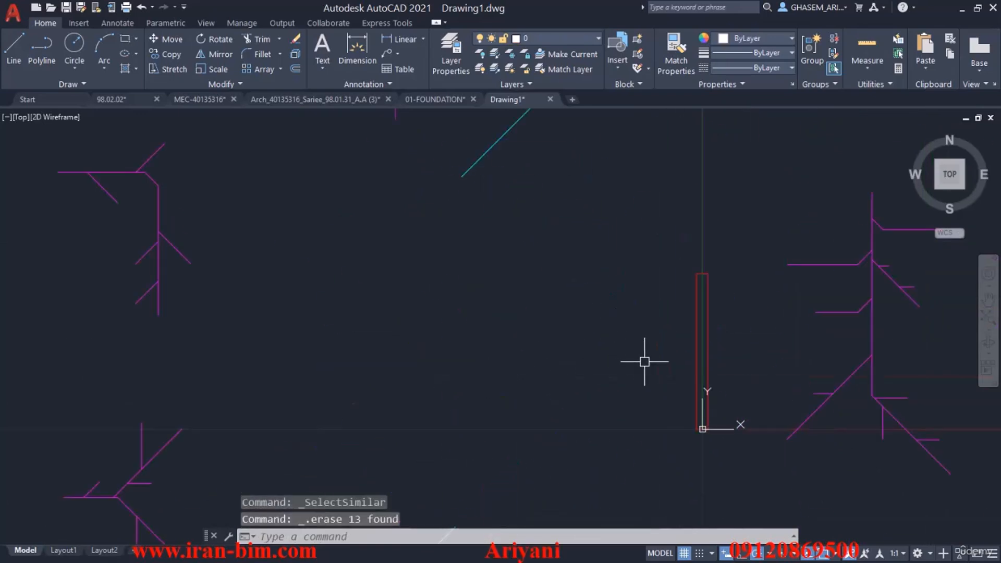
click(749, 335)
click(608, 365)
key(Delete)
Step: Erase the two cyan lines beside the pipe branch up and left of the origin
scroll(570, 373, down, 3)
scroll(573, 317, up, 2)
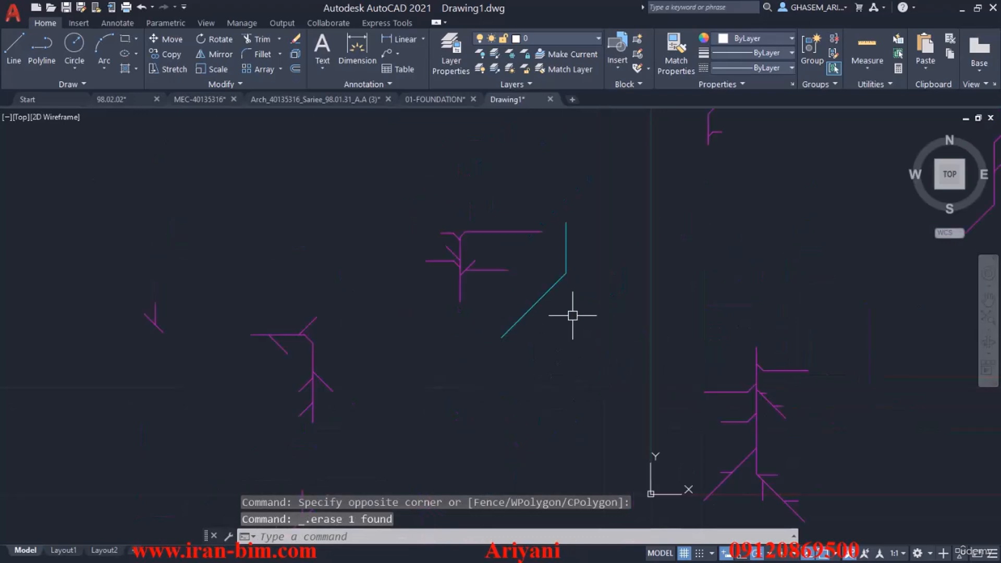
click(572, 303)
click(547, 249)
key(Delete)
Step: Erase the remaining cyan lines beside the diagonal pipe branch below the origin and fit the whole drawing in the view
middle_drag(703, 157, 608, 398)
scroll(368, 293, down, 3)
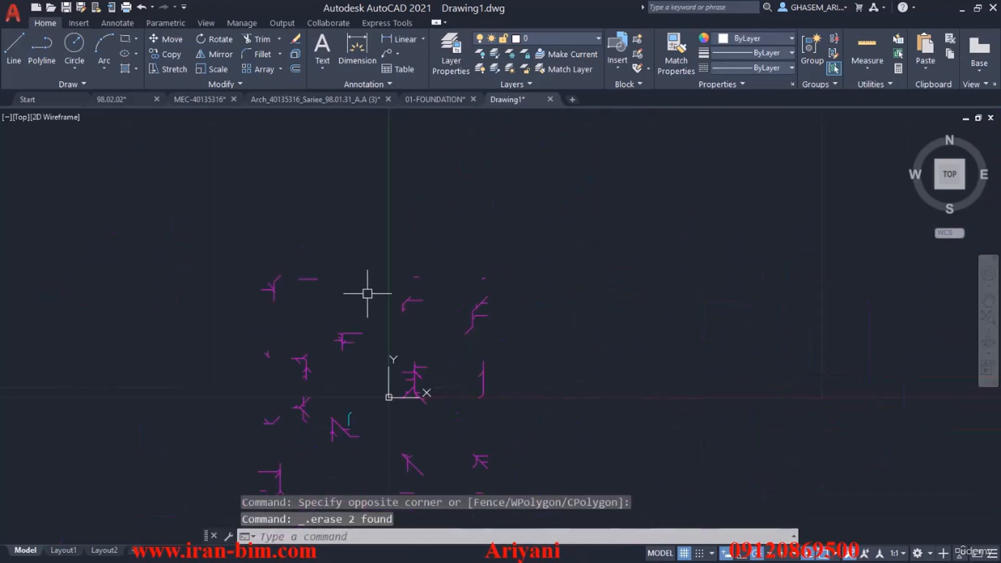
middle_drag(421, 339, 469, 257)
scroll(397, 342, up, 6)
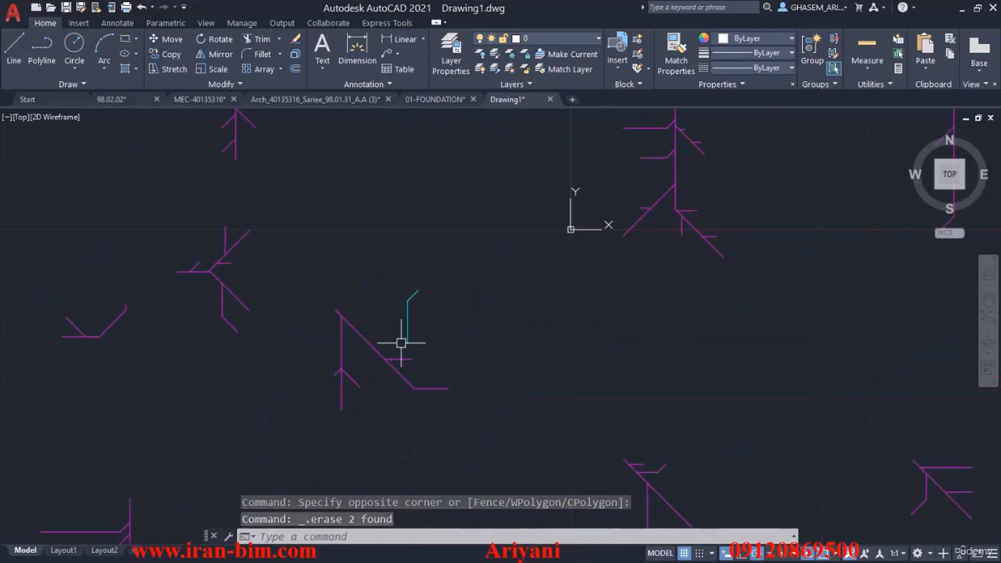
middle_click(438, 254)
middle_click(438, 254)
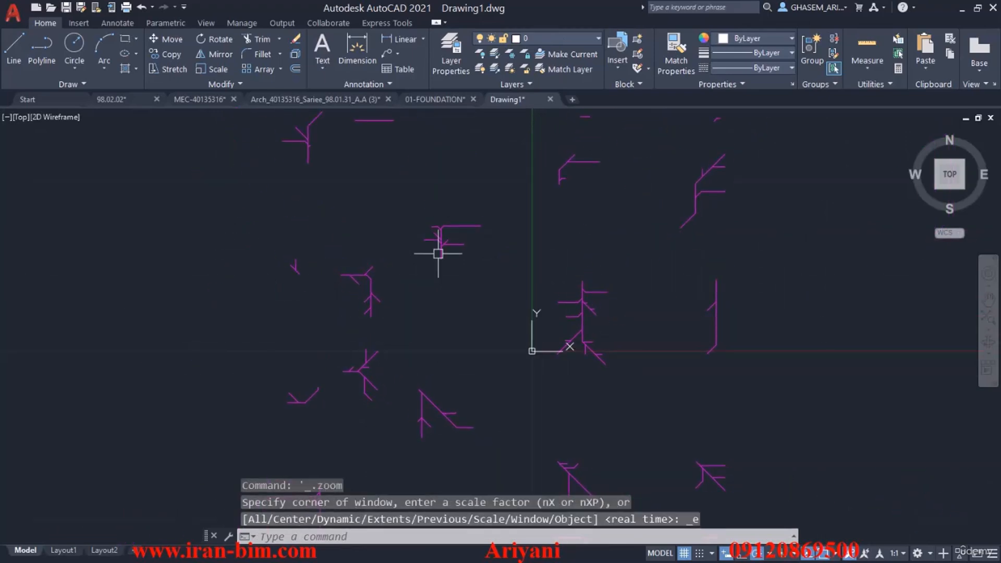
Step: Purge all unused named items from the drawing, repeating the purge of all checked items until nested leftovers are cleared
text(pu)
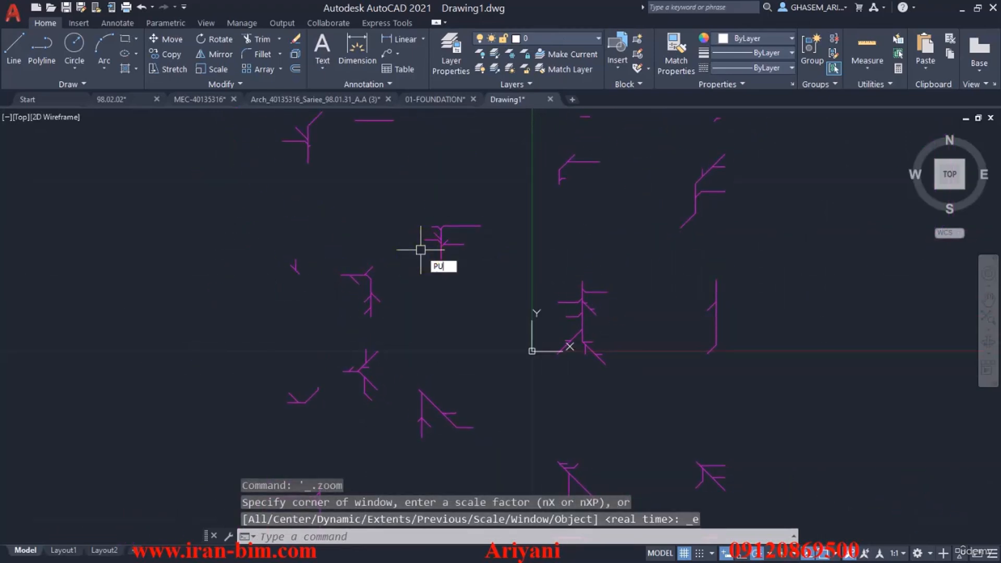
key(Return)
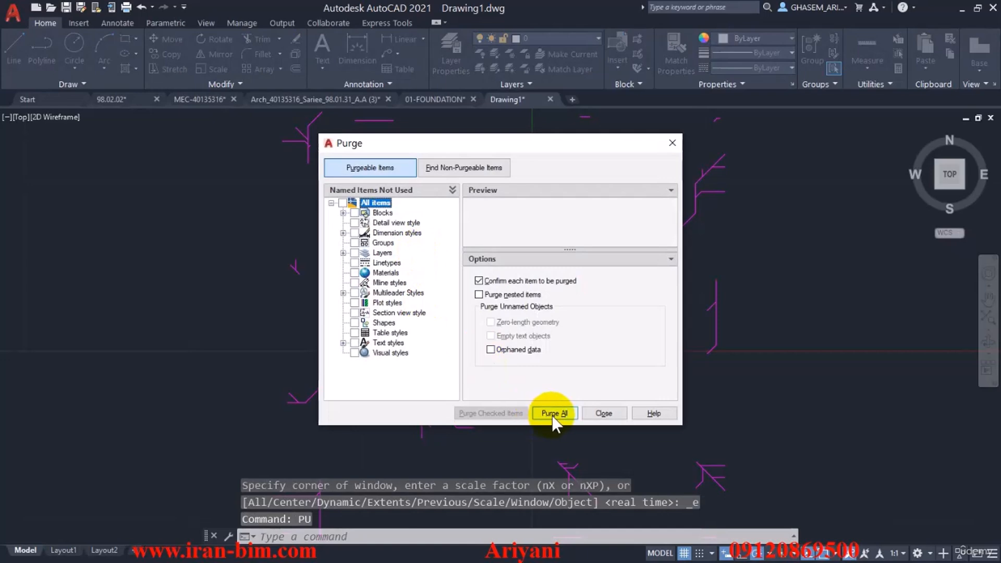
click(552, 413)
click(459, 273)
click(552, 414)
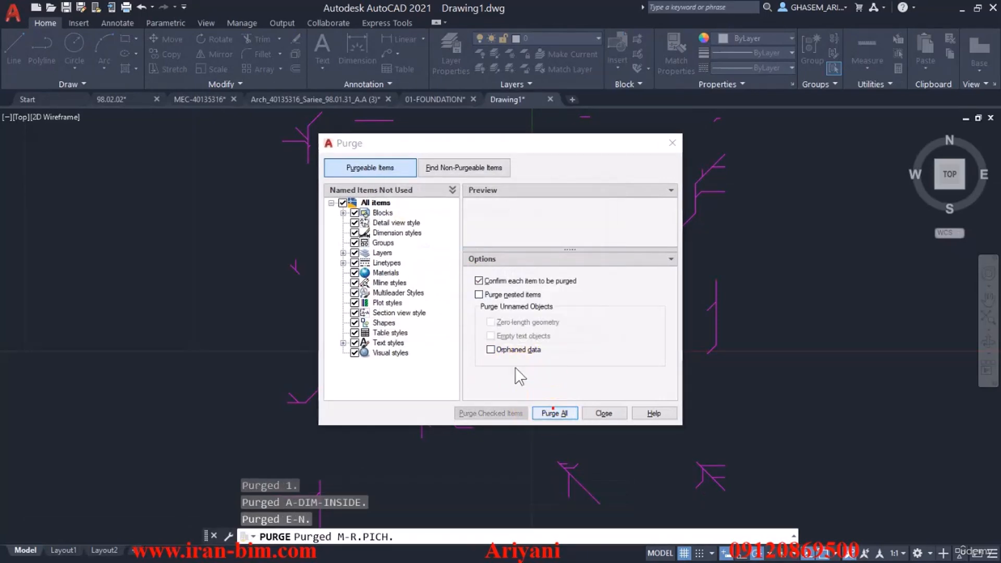
click(427, 273)
click(553, 413)
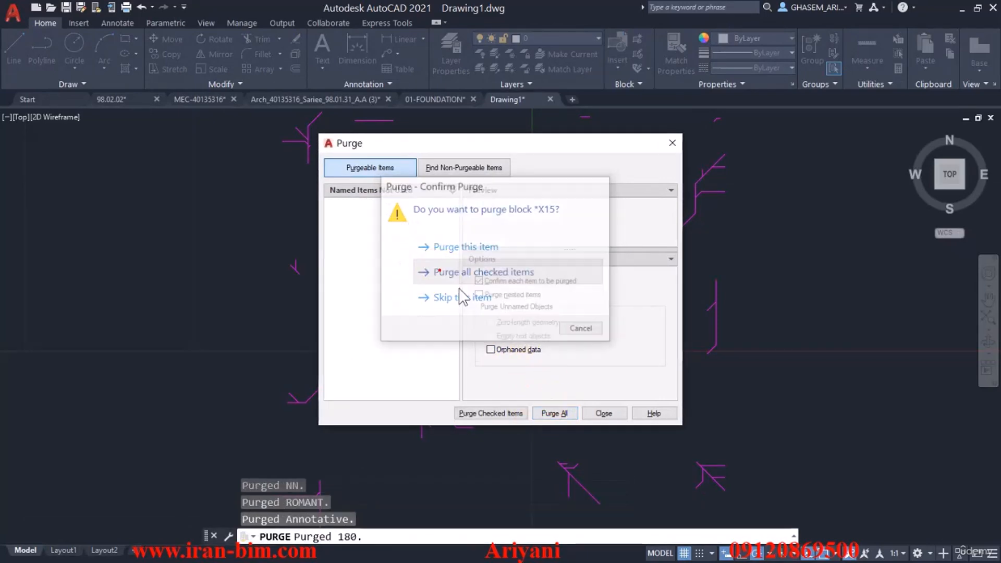
click(441, 272)
click(553, 414)
click(459, 272)
click(554, 413)
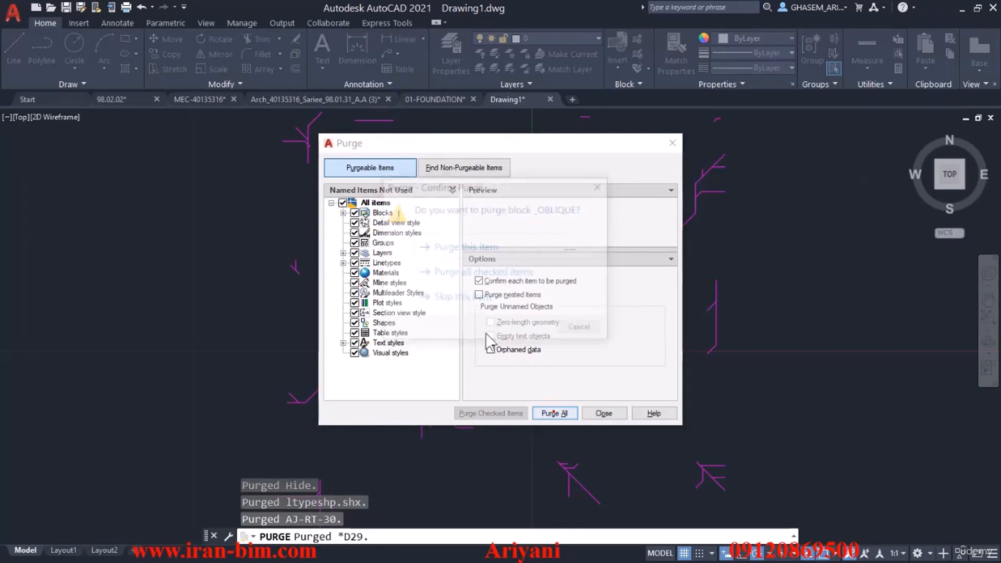
click(459, 281)
click(604, 413)
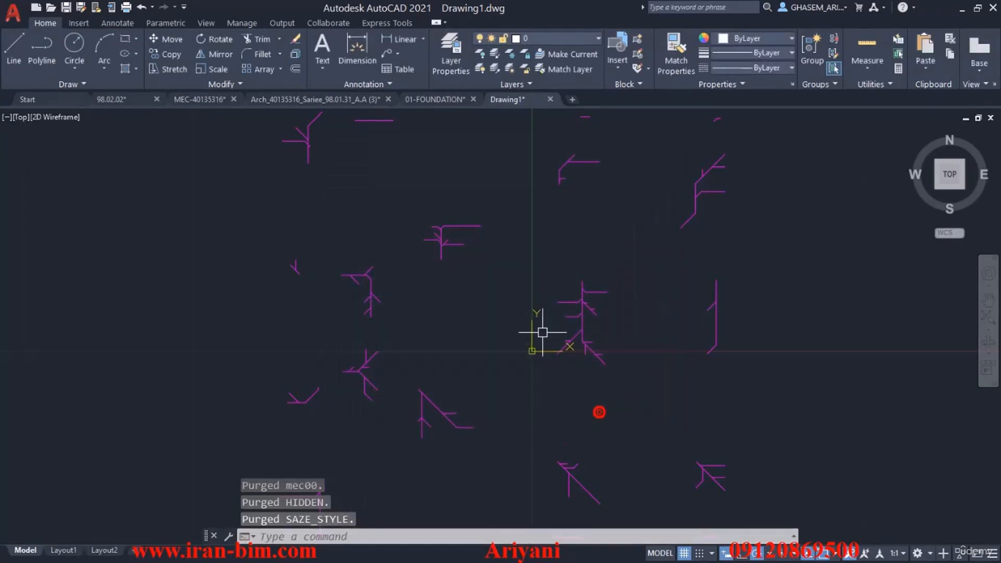
Step: Start saving the drawing and choose the REVIEW CAD FILES folder under 04-Mechanical, FILES as its location
middle_click(517, 308)
key(ctrl+s)
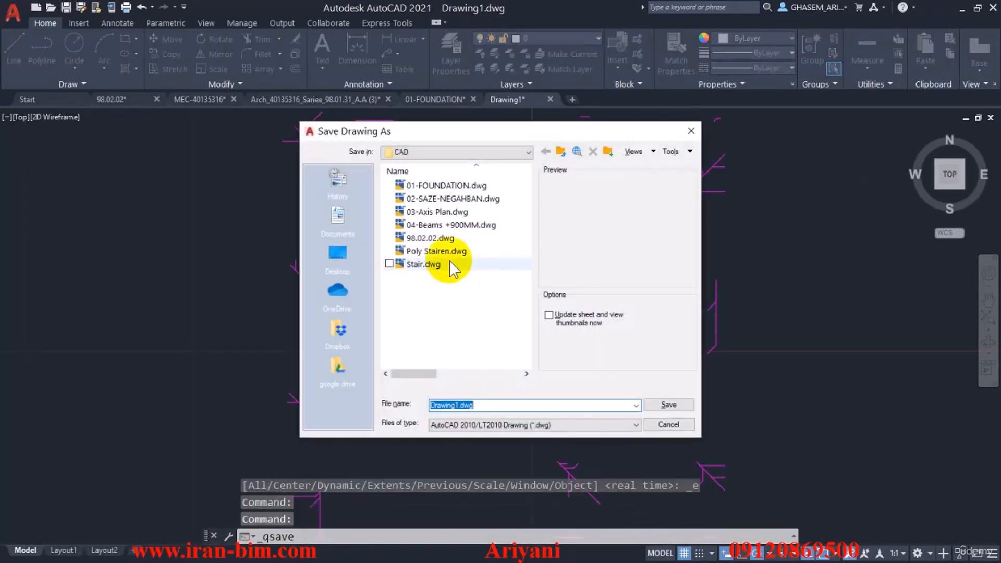
click(561, 152)
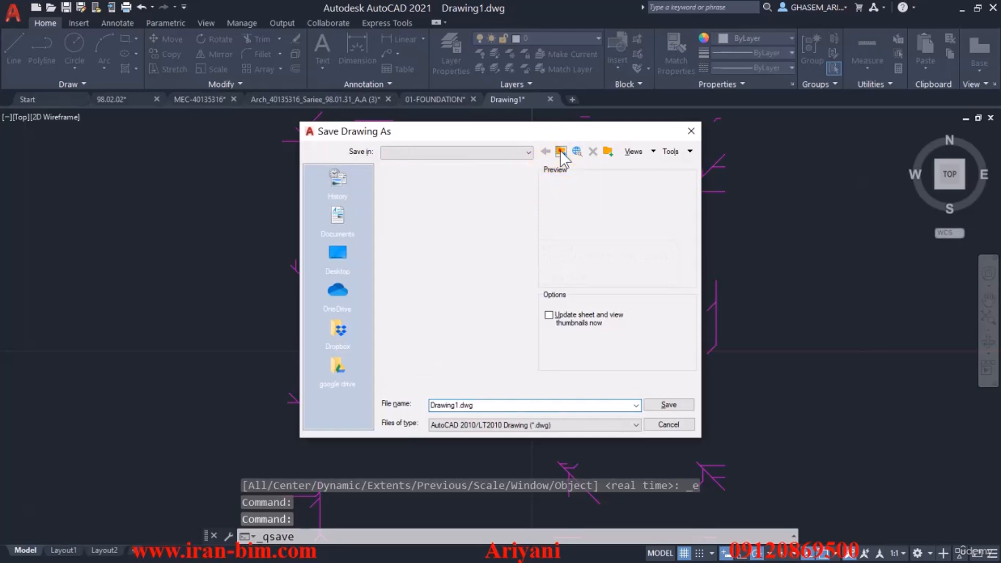
click(561, 151)
click(561, 151)
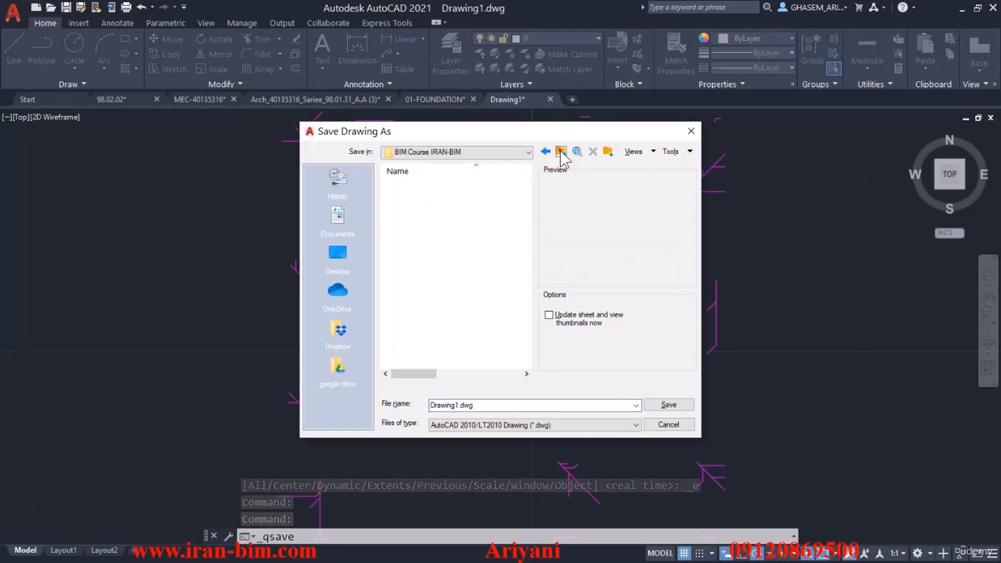
double_click(427, 224)
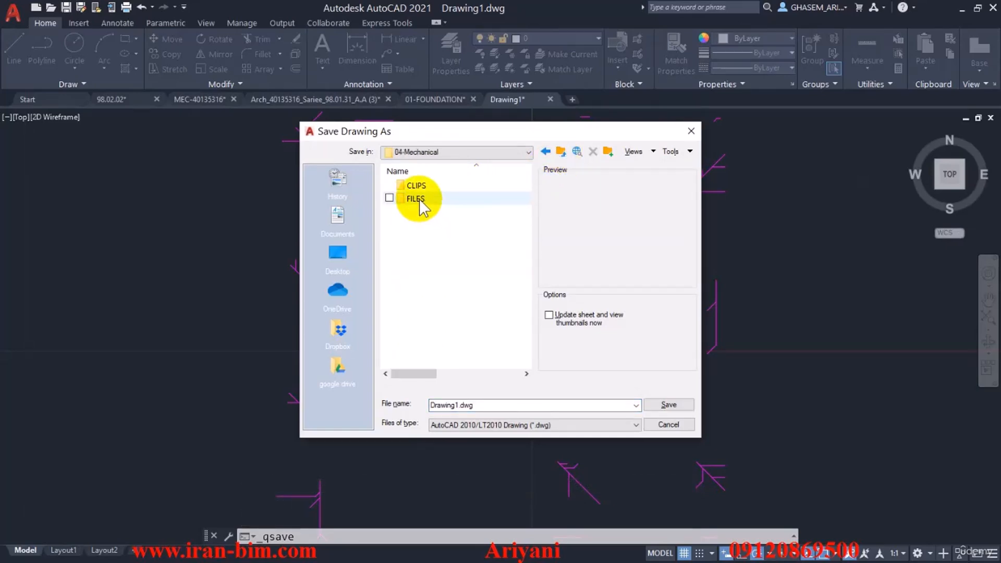
double_click(420, 199)
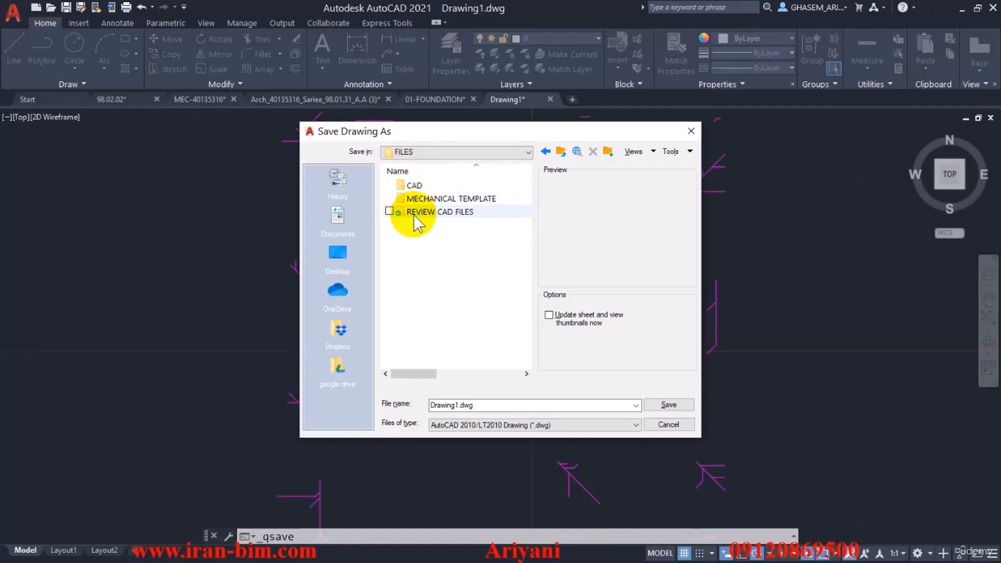
double_click(430, 213)
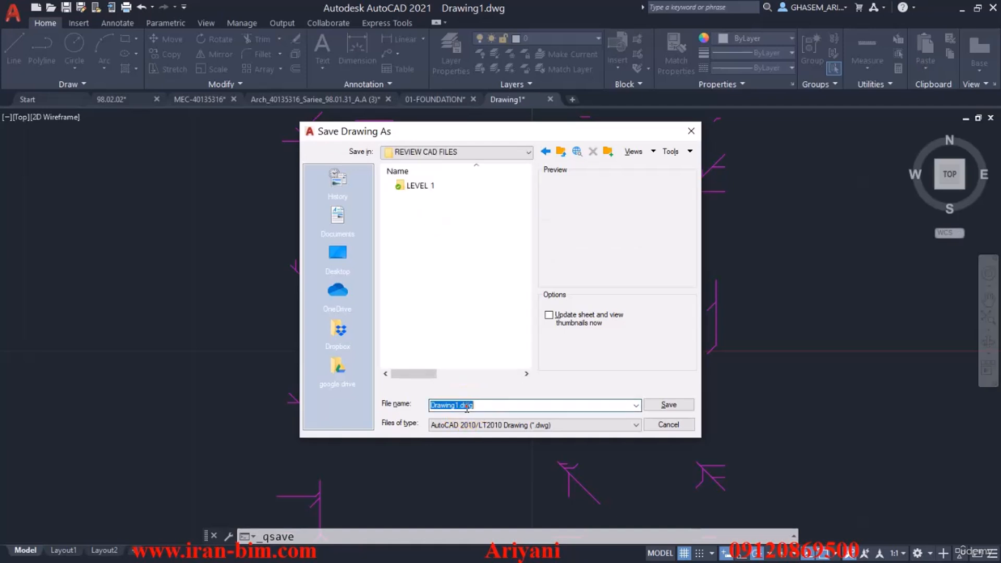
Step: Name the drawing file REVIEWCADTOREVIT.dwg and save it in the REVIEW CAD FILES folder
drag(460, 406, 428, 406)
text(REVIEW)
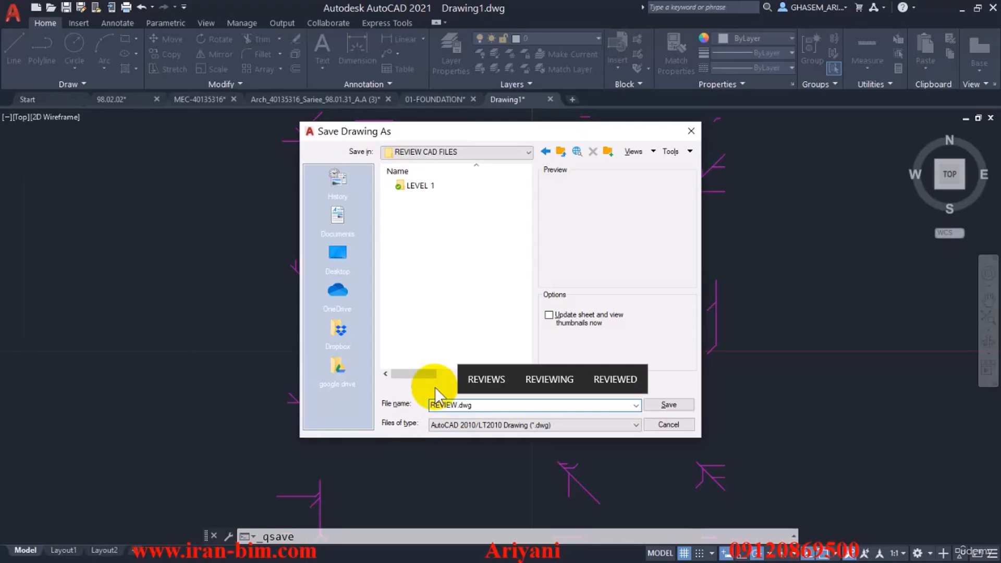
text(CADTOREVIT)
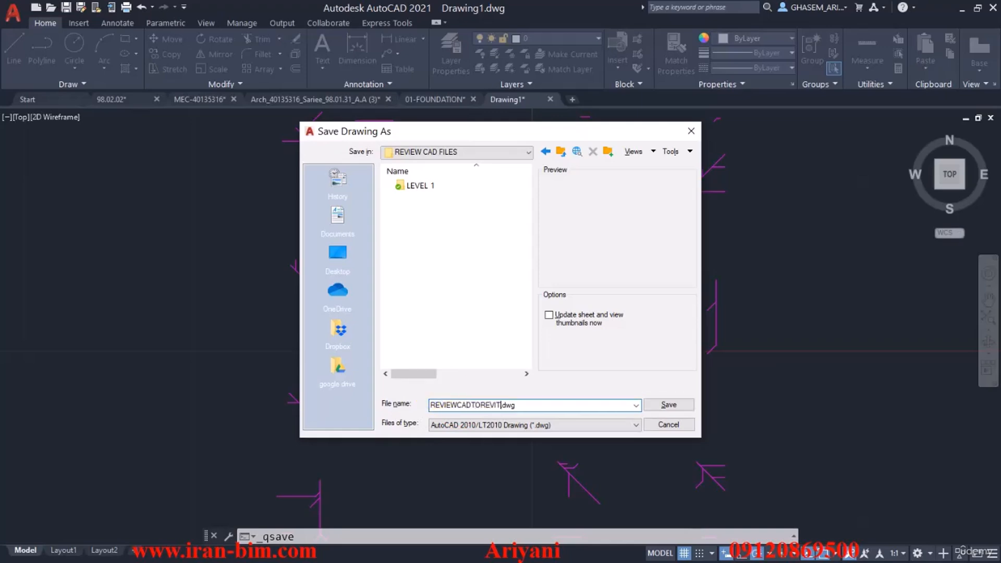
click(661, 406)
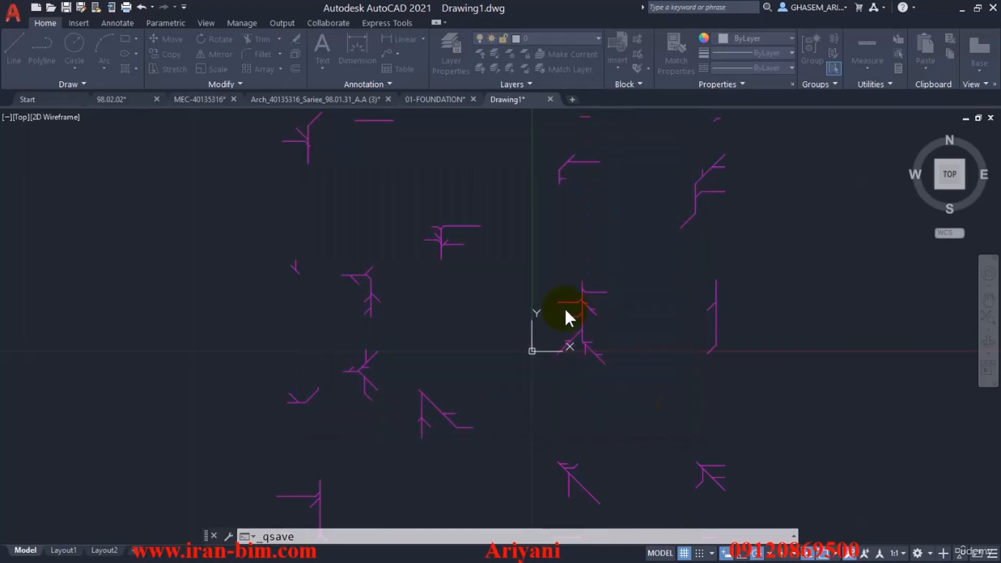